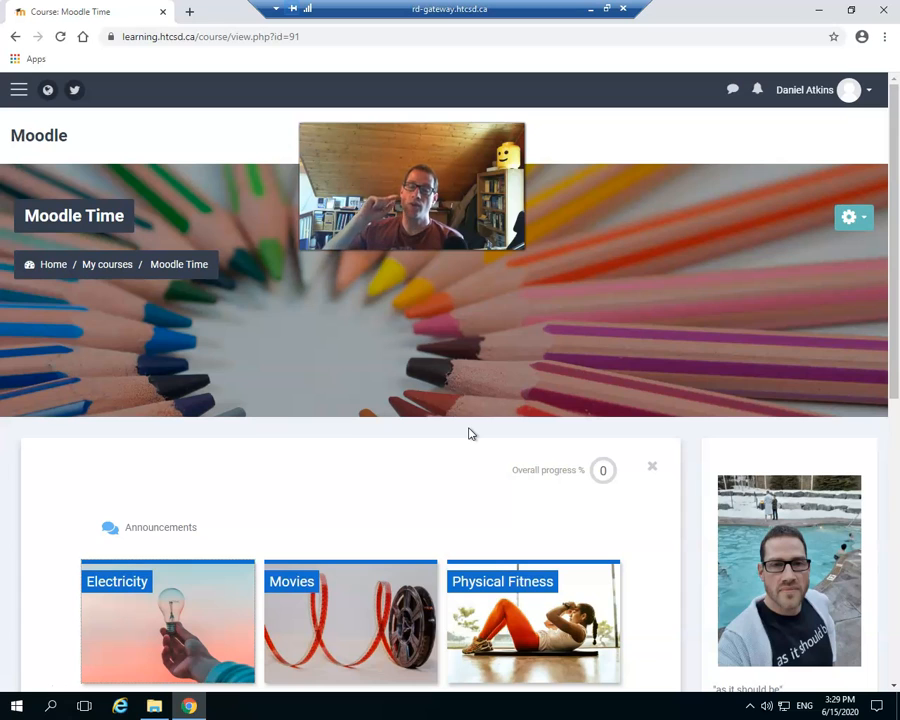
- Switch to File Explorer and open the Fall 2019 folder in the personal documents folder
click(446, 372)
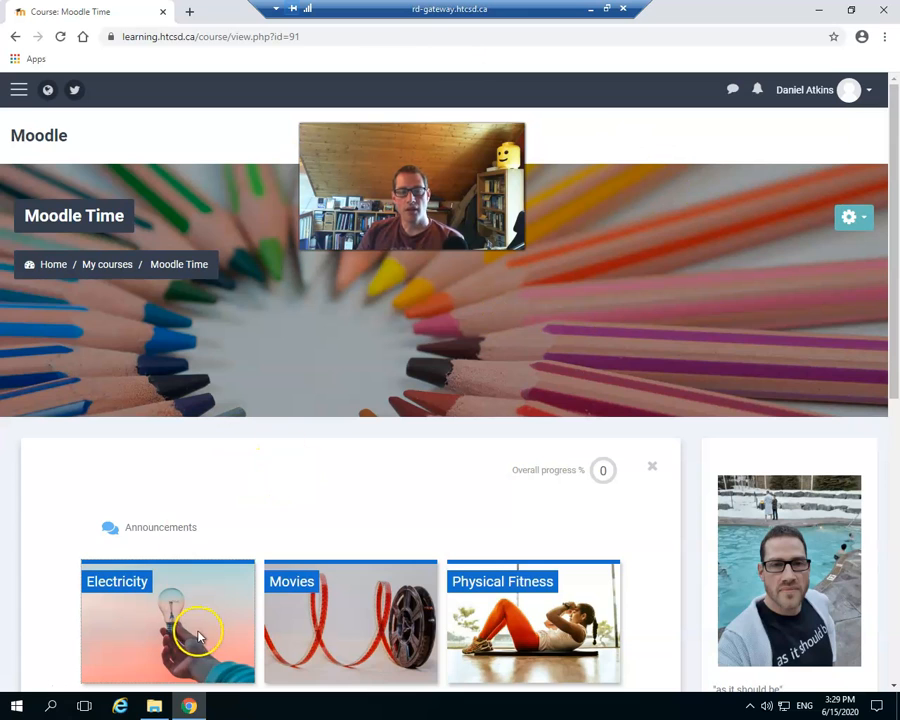
click(155, 707)
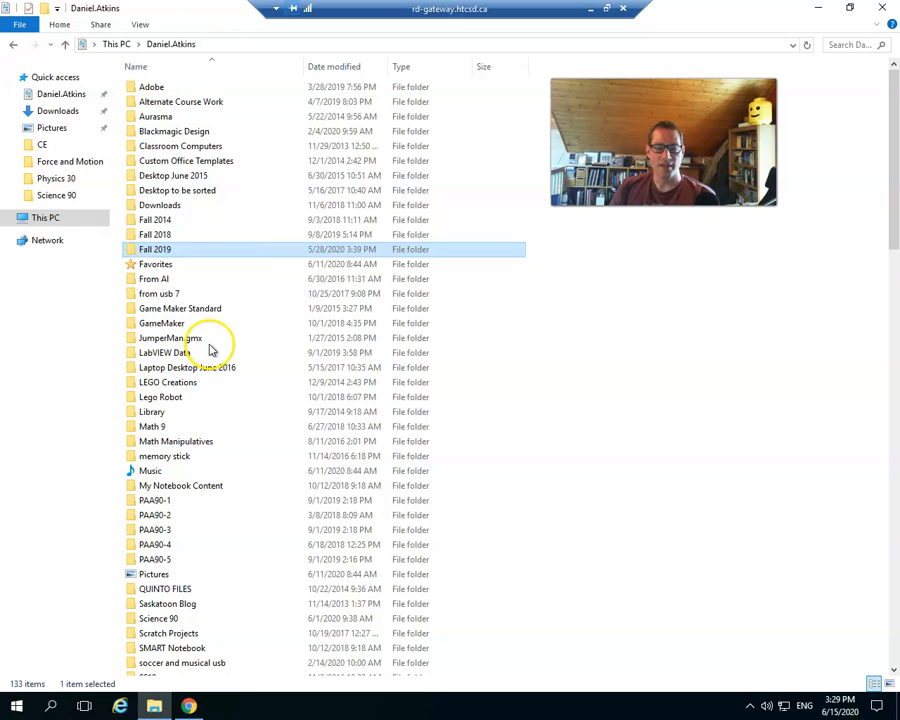
click(507, 367)
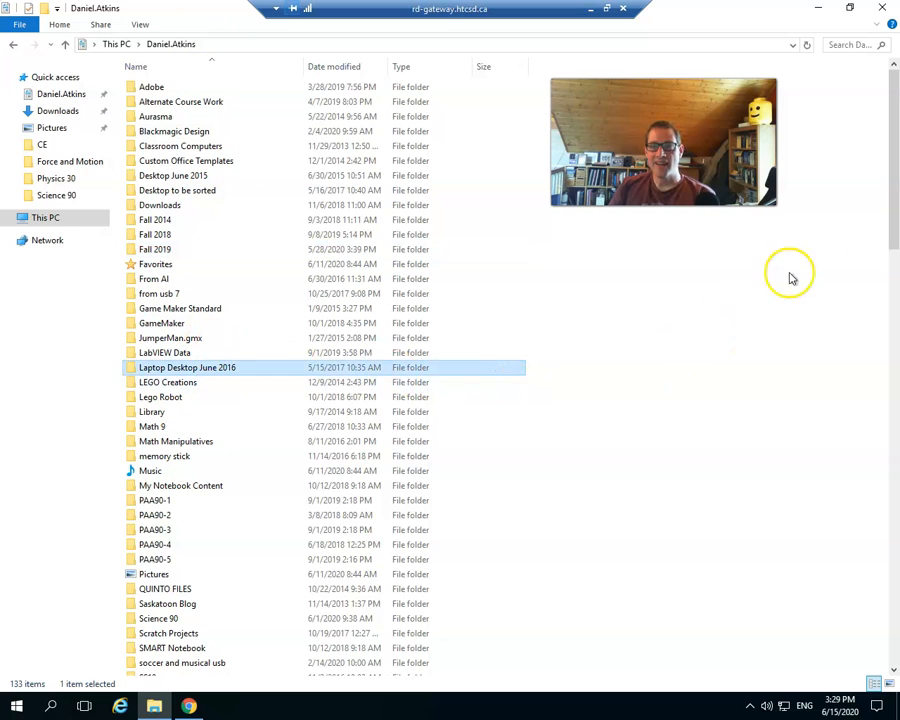
drag(893, 200, 876, 115)
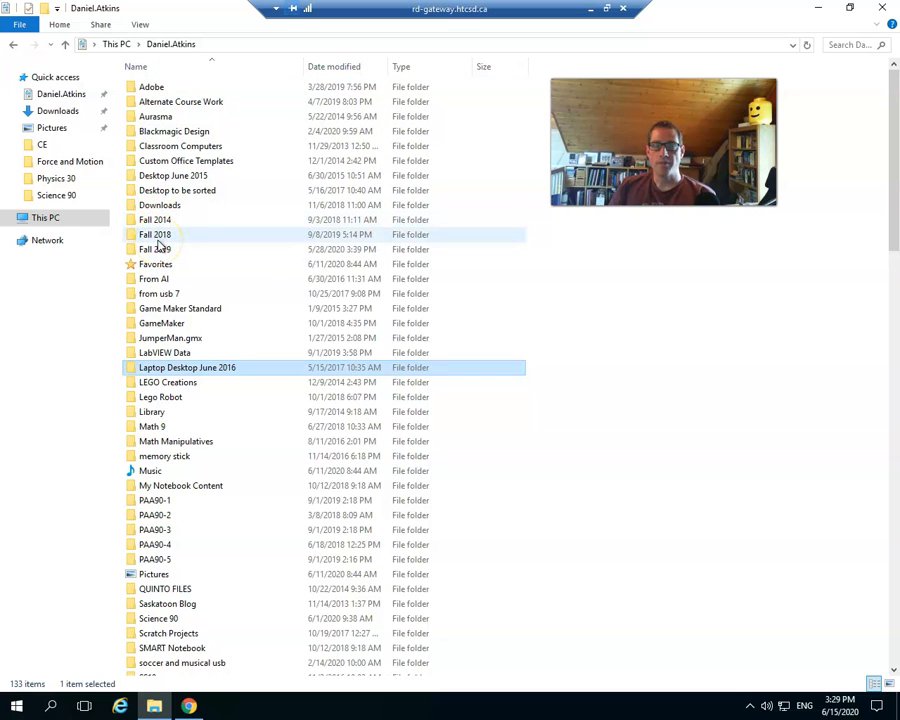
mouse_move(158, 246)
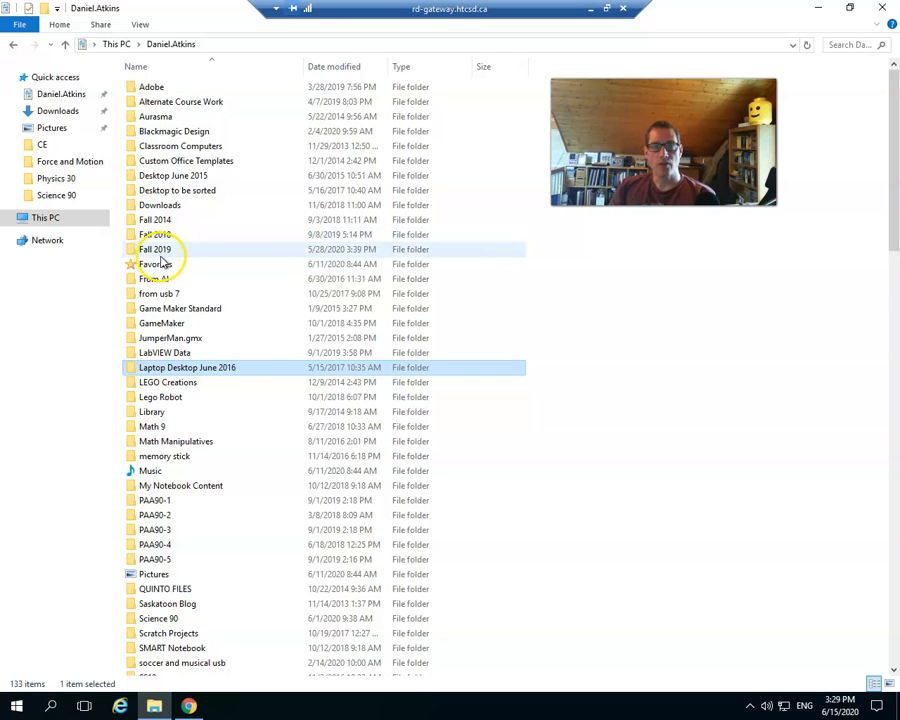
double_click(158, 250)
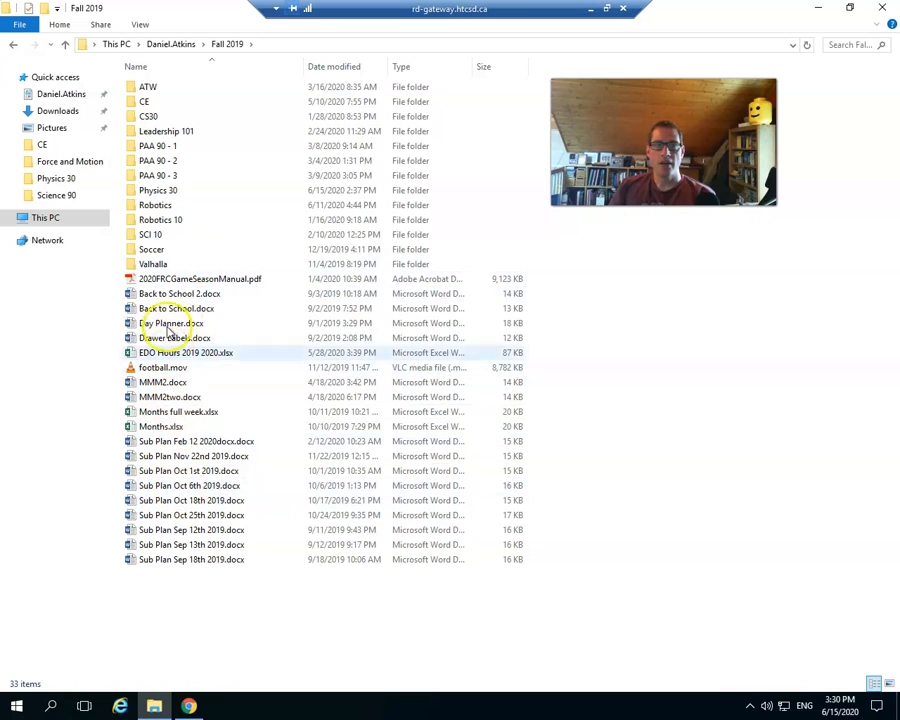
- Open the Modern Physics folder found under Physics 30 and Spring 2019
double_click(160, 191)
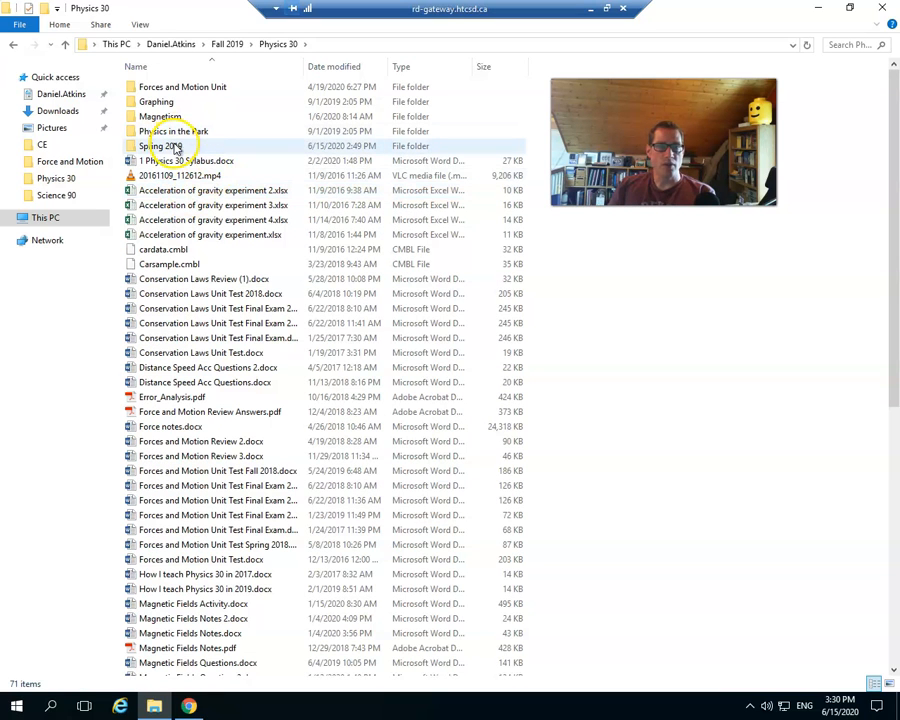
click(173, 147)
double_click(173, 147)
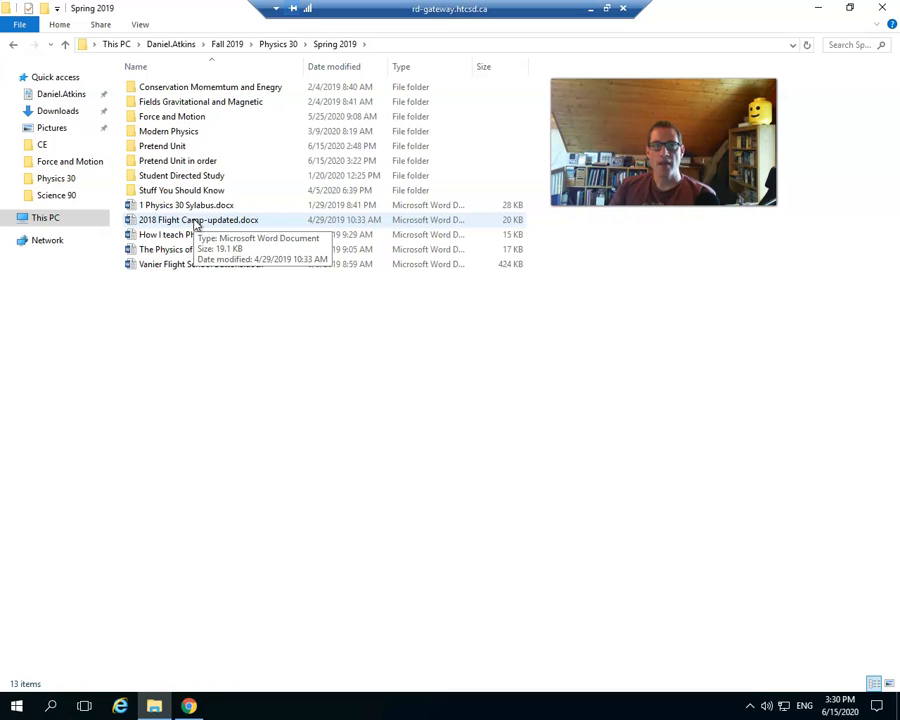
double_click(172, 132)
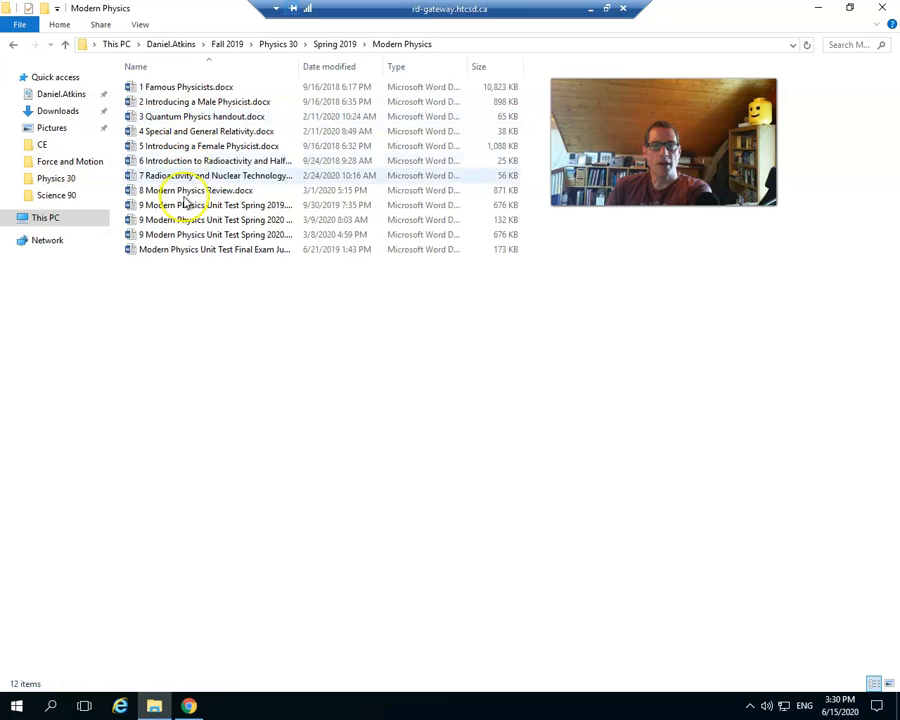
- Widen the Name column in the Modern Physics file list, keeping the details view
ctrl+scroll(210, 316, up, 1)
ctrl+scroll(212, 316, down, 3)
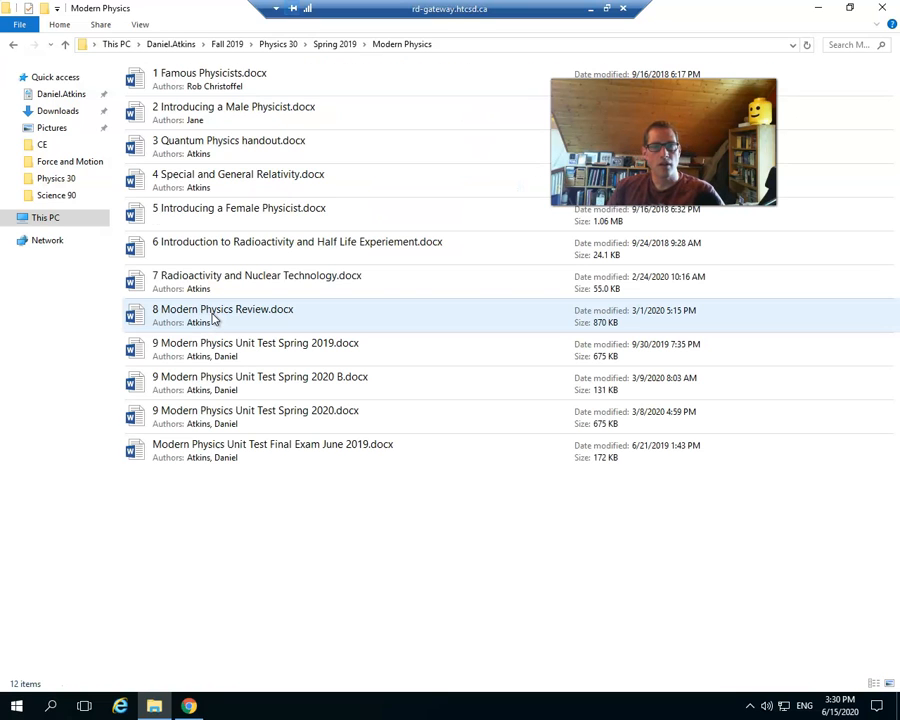
ctrl+scroll(212, 316, up, 1)
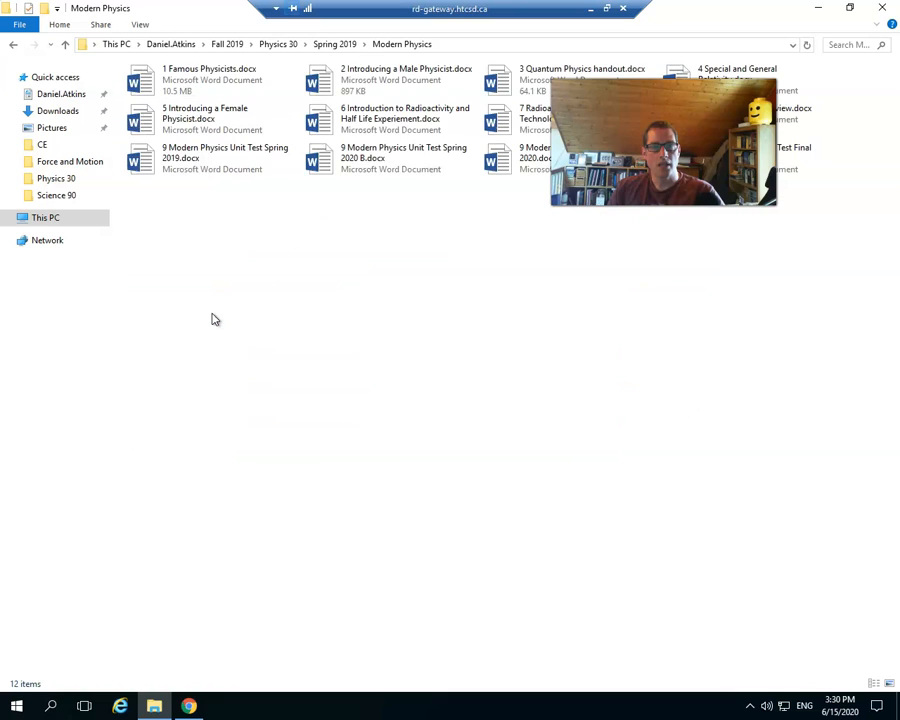
ctrl+scroll(212, 319, up, 1)
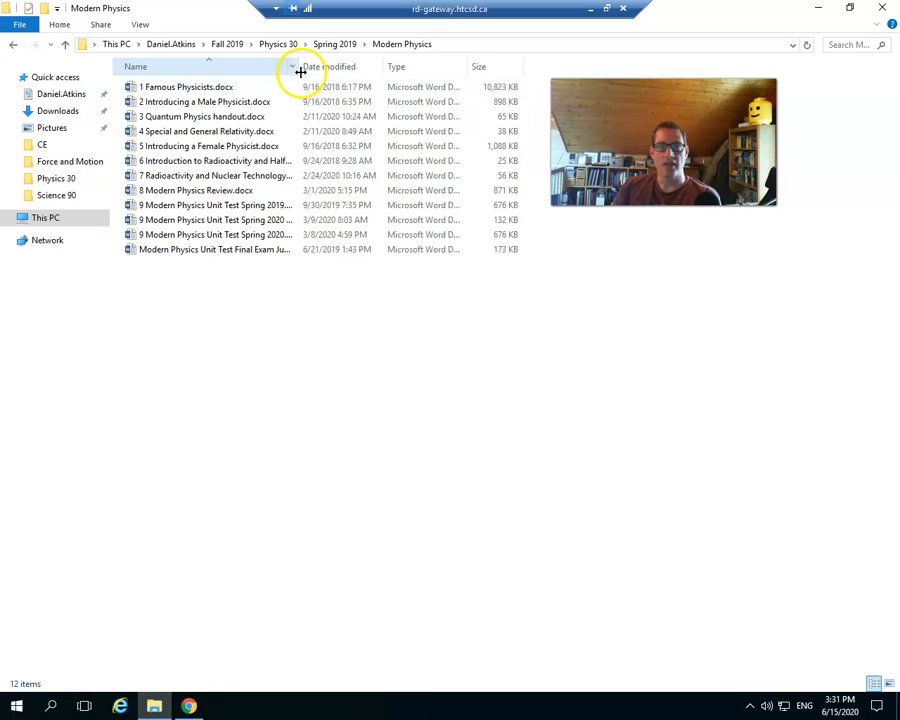
drag(300, 67, 320, 67)
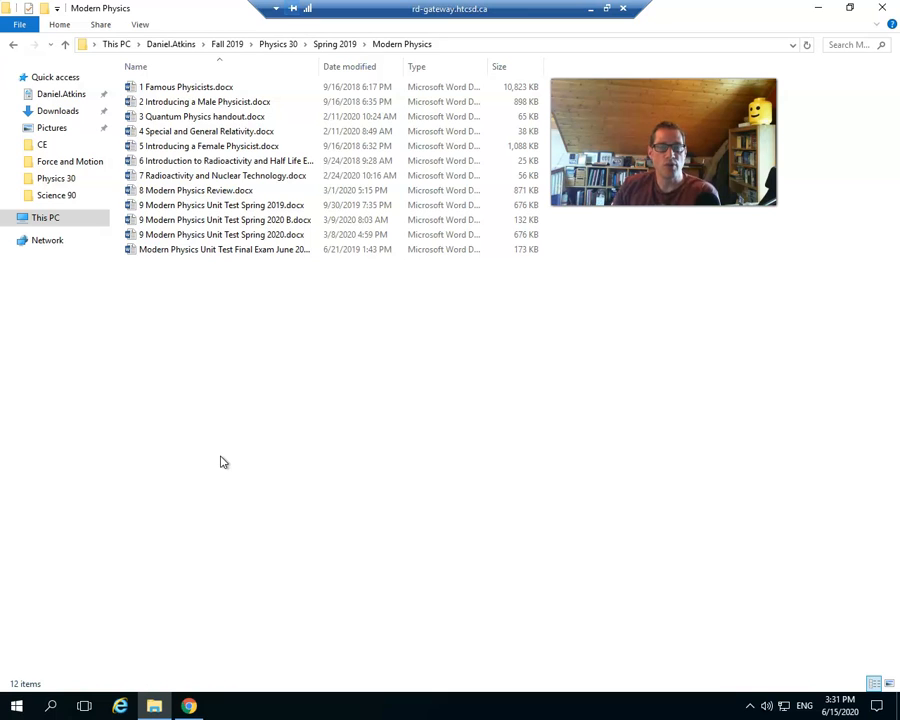
click(173, 303)
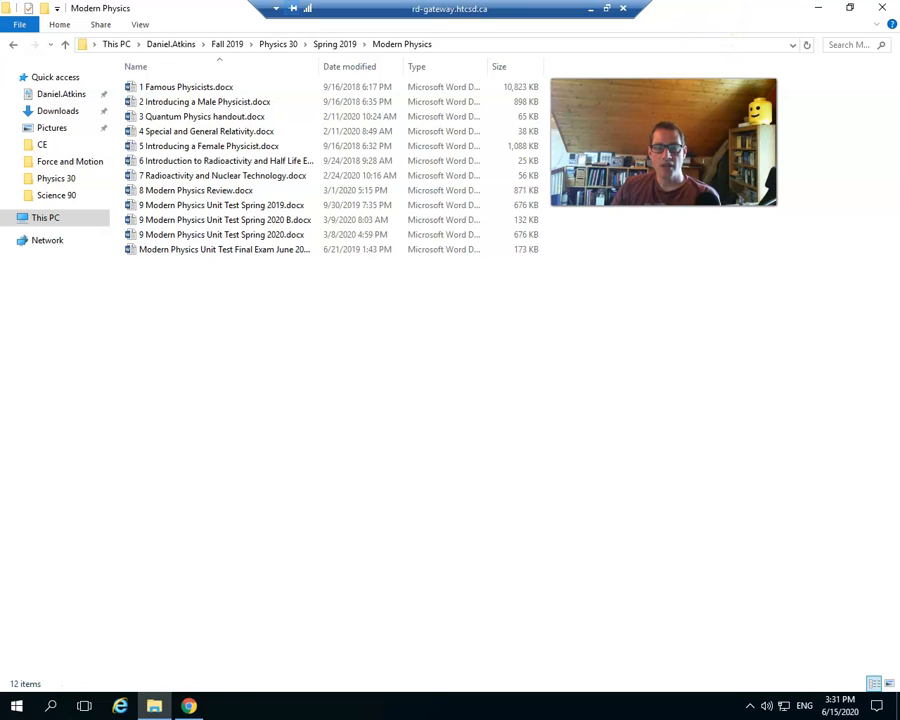
- Arrange the Moodle browser window and the Modern Physics folder window side by side
click(189, 706)
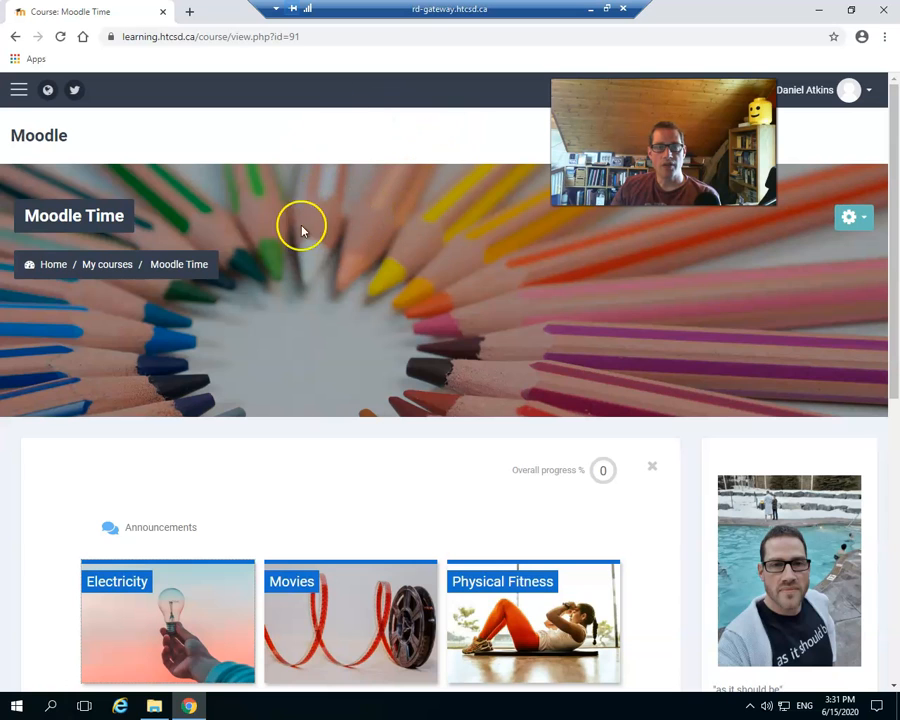
click(154, 706)
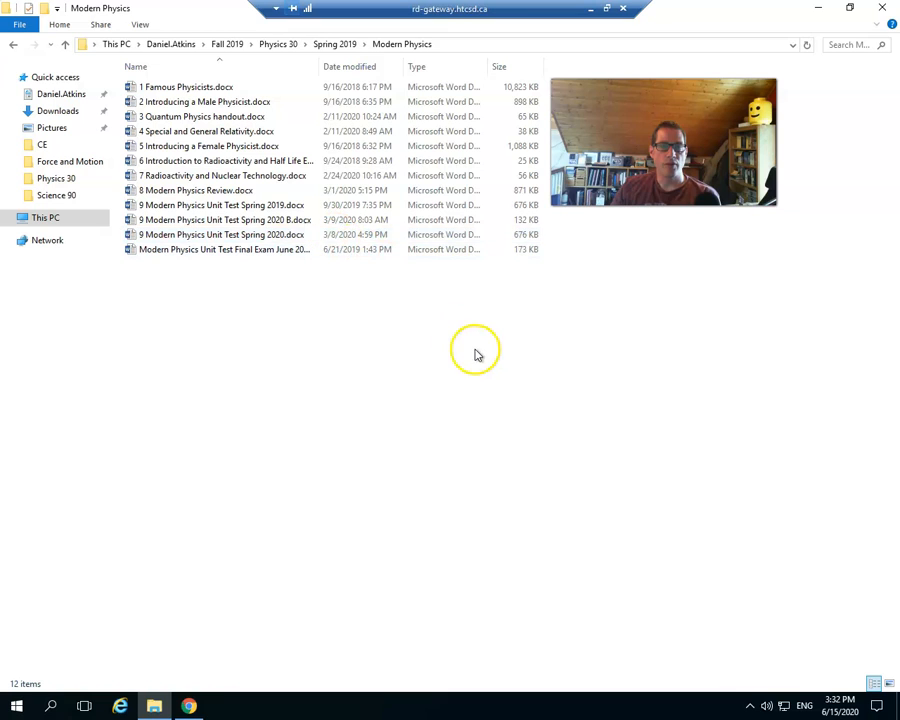
right_click(277, 708)
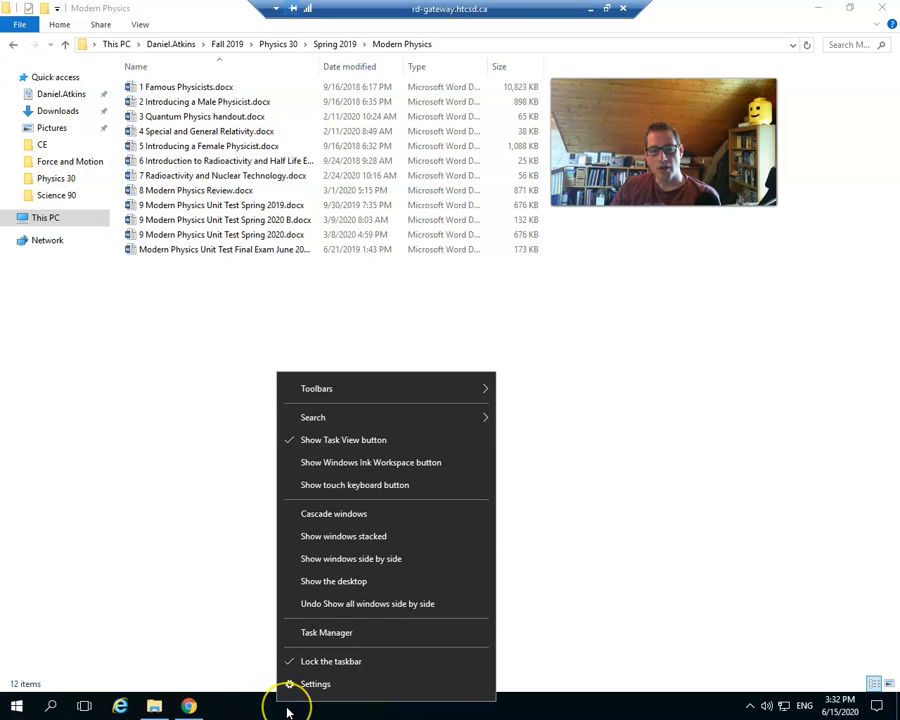
click(340, 568)
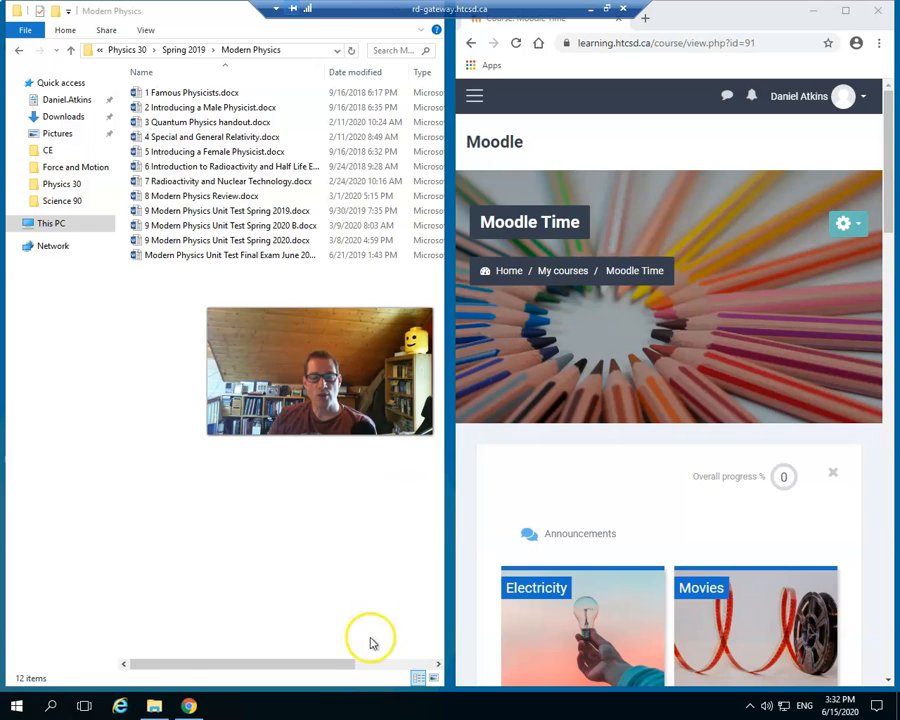
- Minimize the Moodle browser window and apply the side-by-side arrangement to the remaining folder window
click(815, 12)
right_click(449, 708)
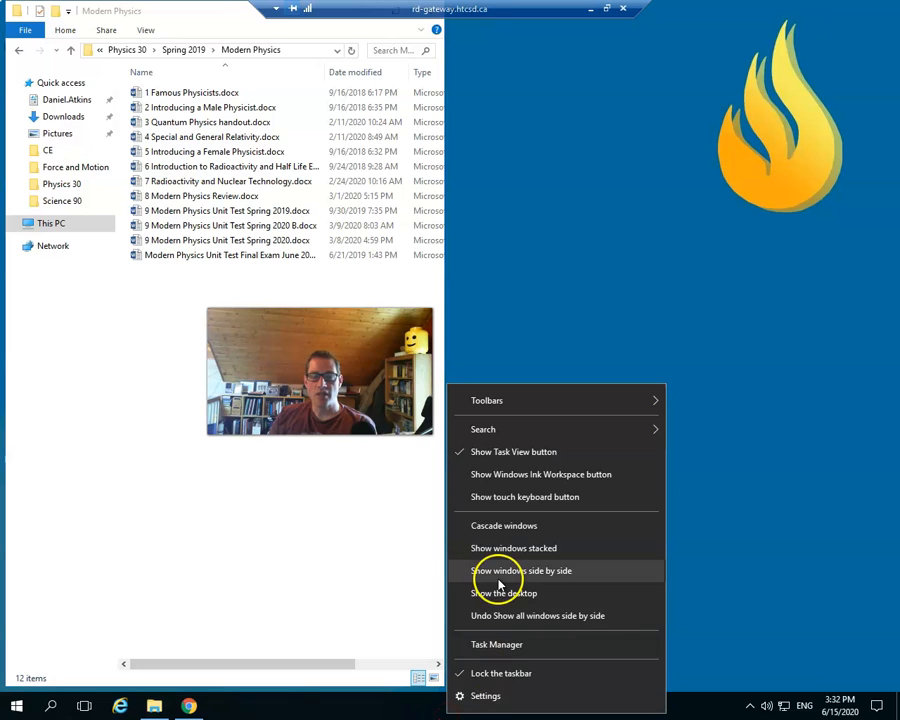
click(508, 570)
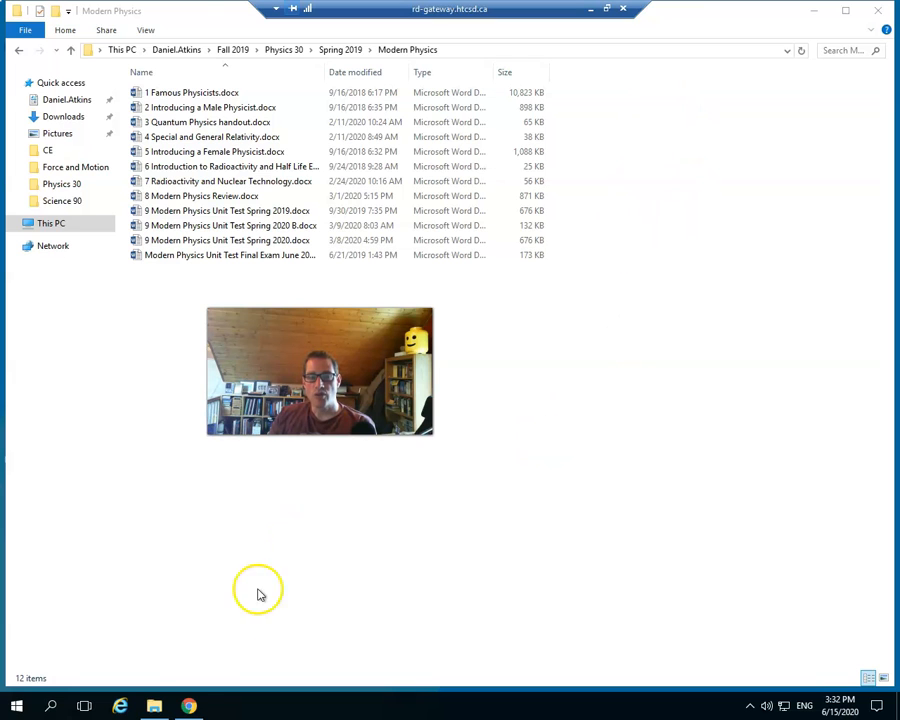
- Restore the Moodle browser window and arrange it side by side with the Modern Physics folder window
click(189, 706)
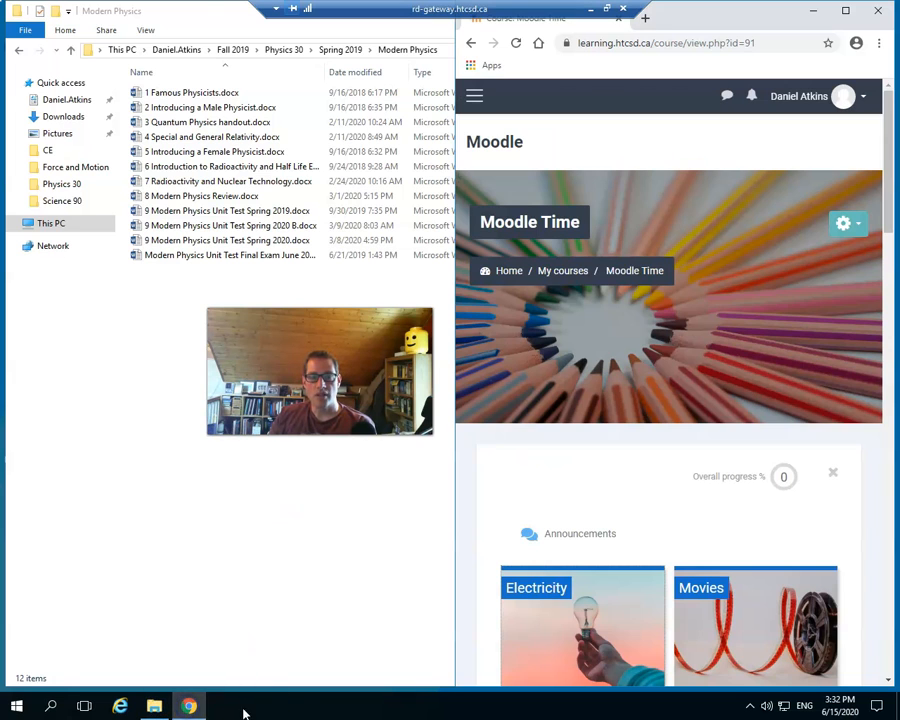
right_click(277, 706)
click(350, 570)
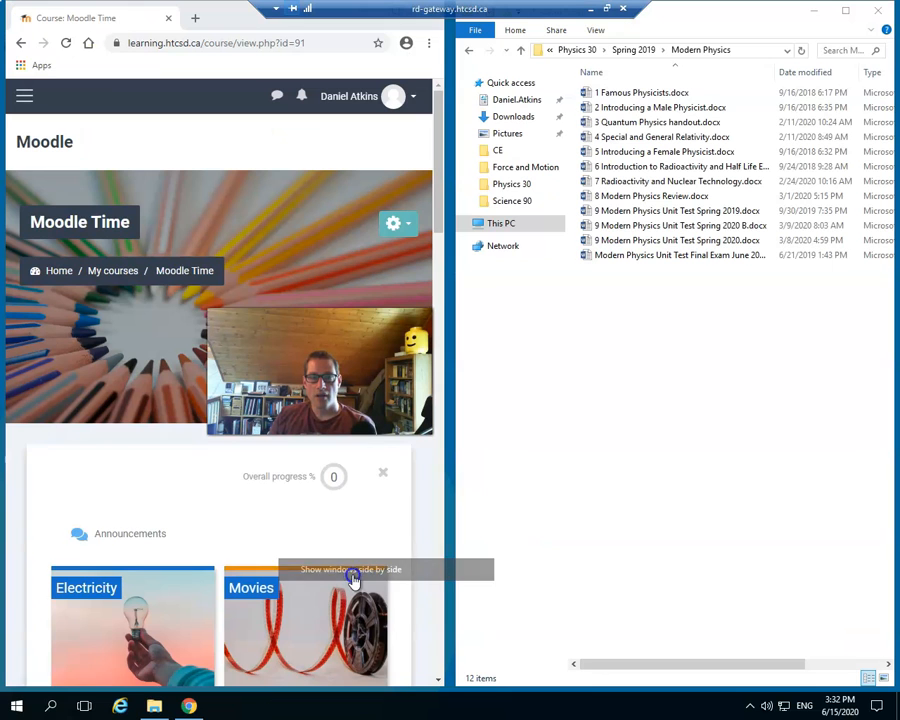
click(507, 251)
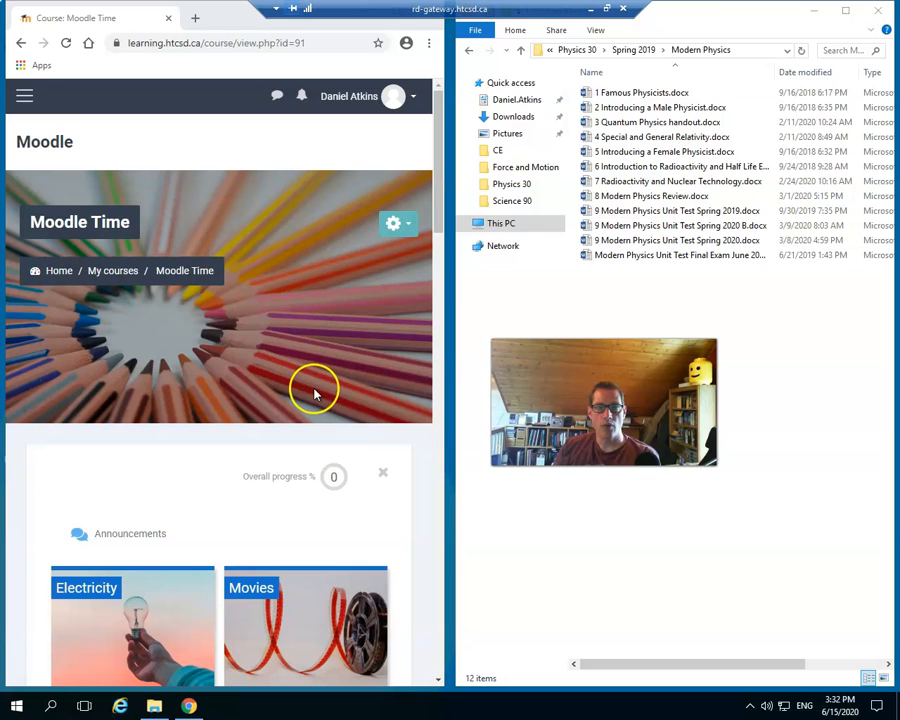
- Turn editing on for the Moodle Time course
scroll(373, 322, down, 2)
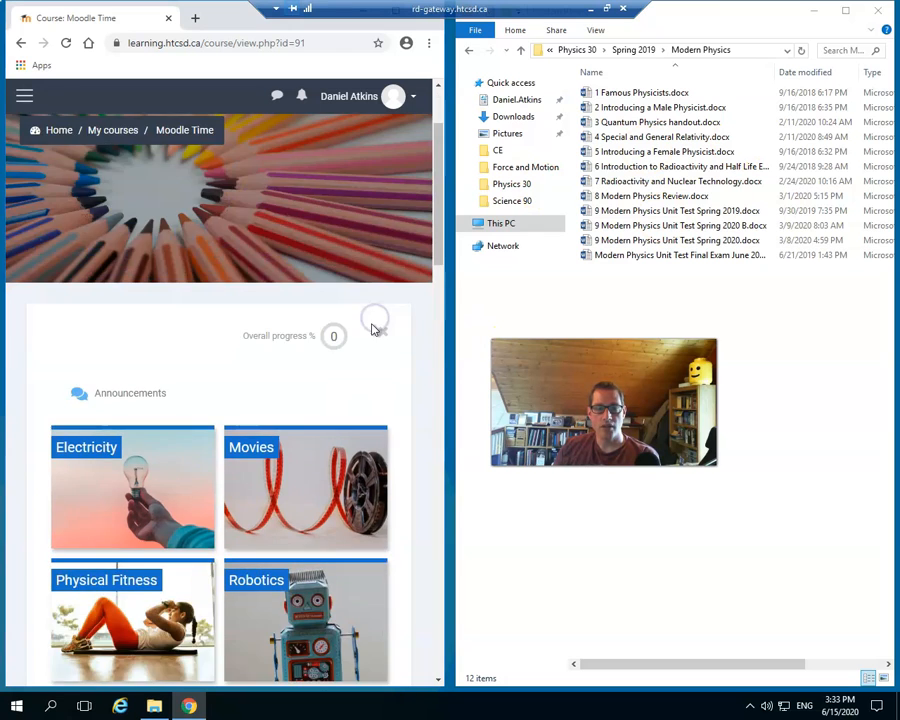
scroll(373, 328, down, 8)
scroll(372, 330, up, 4)
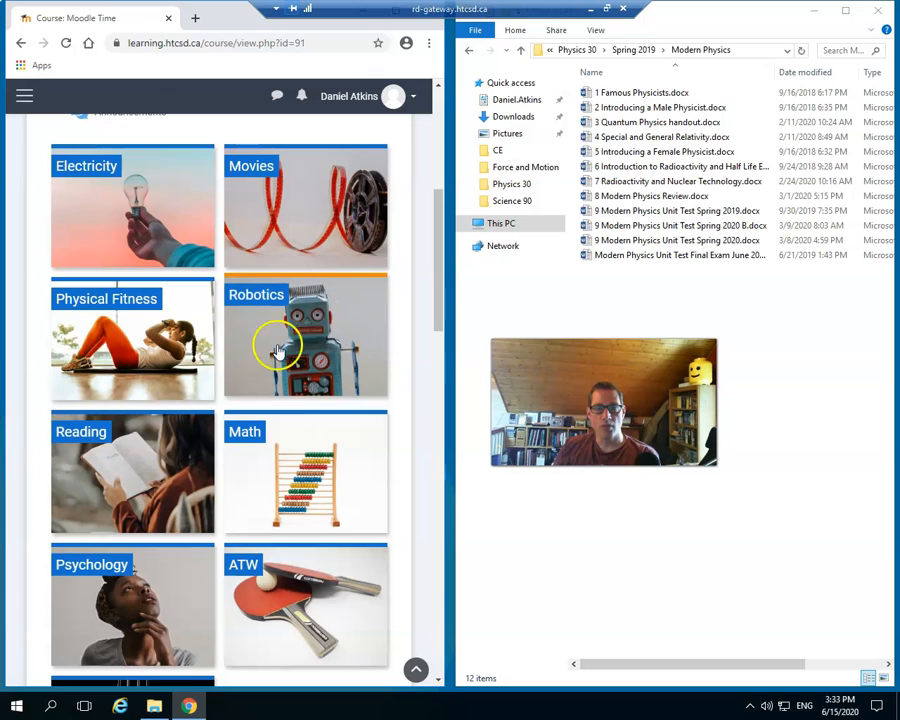
scroll(303, 338, up, 3)
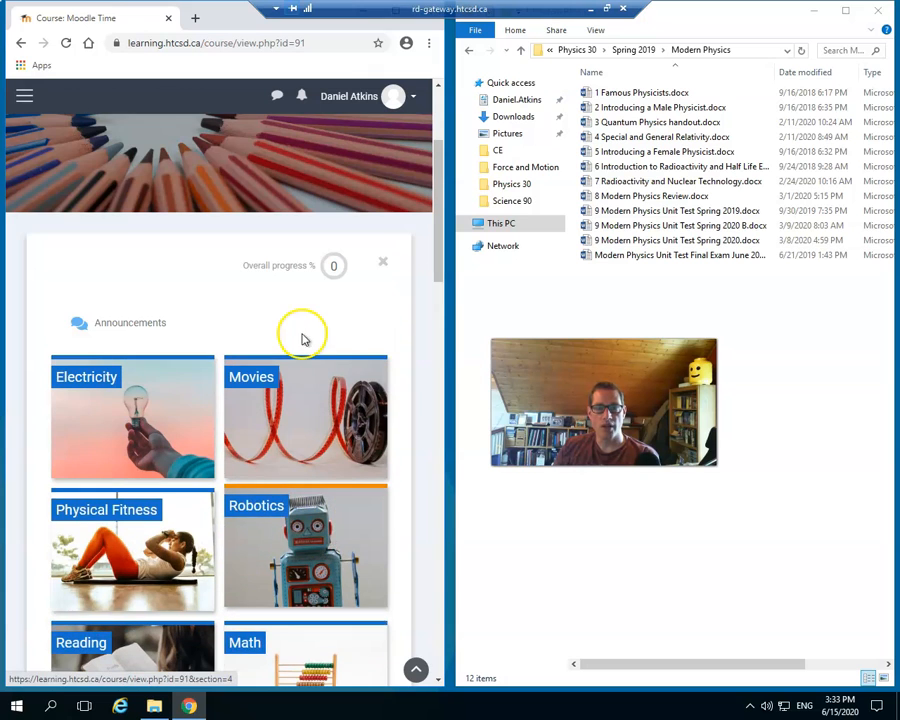
scroll(388, 240, up, 3)
click(396, 225)
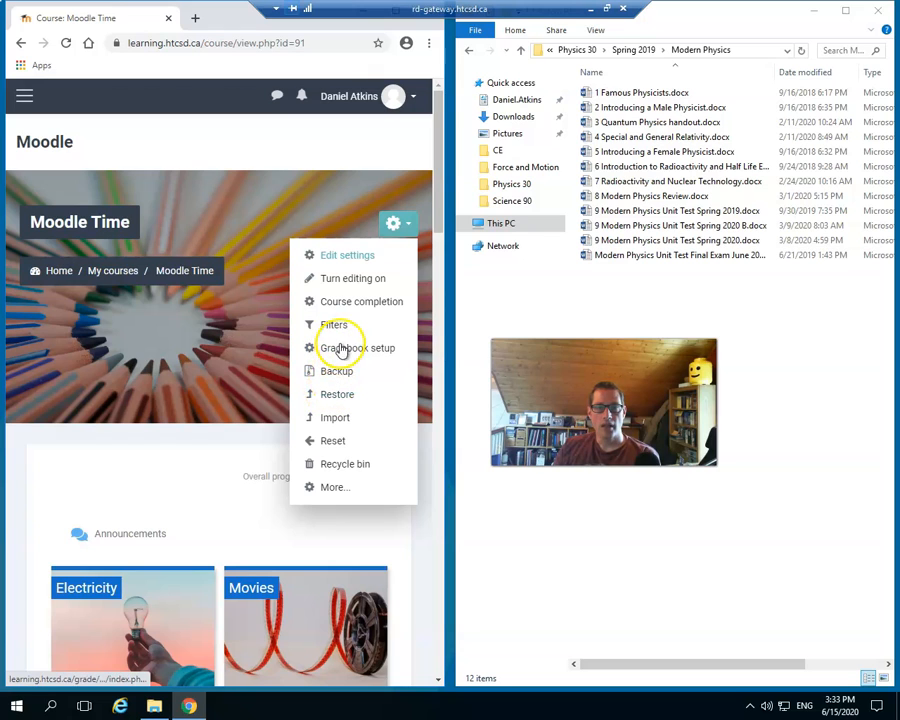
click(350, 279)
scroll(341, 330, down, 4)
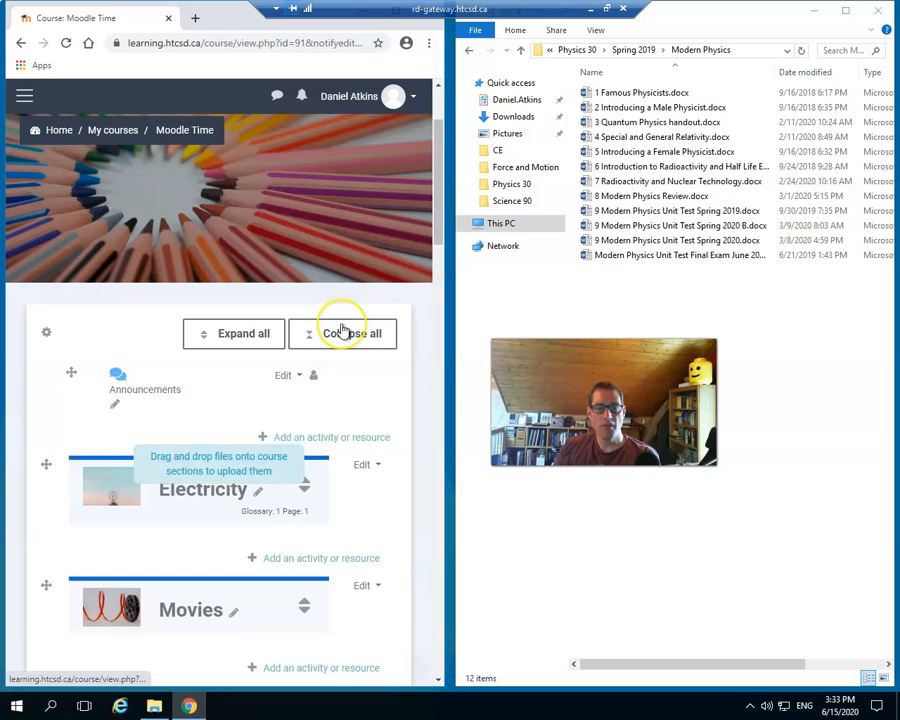
click(239, 455)
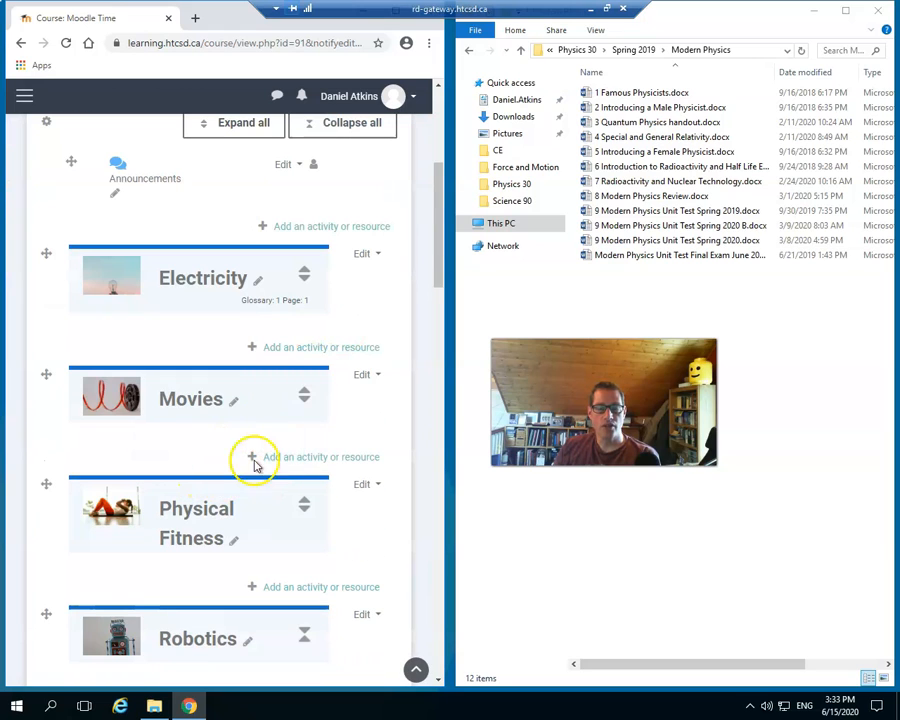
scroll(266, 338, up, 1)
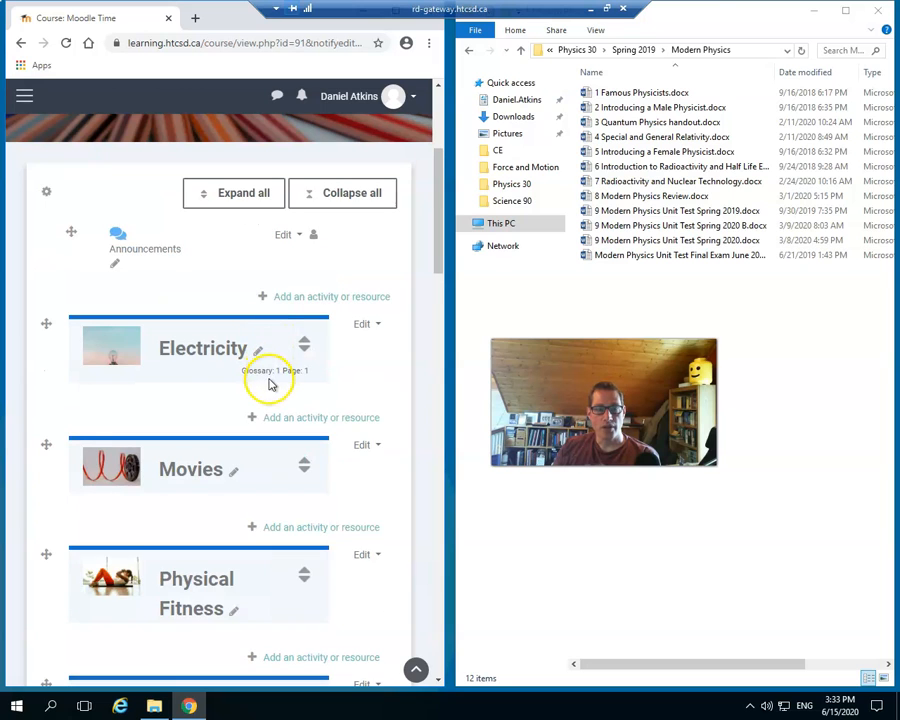
scroll(270, 386, down, 5)
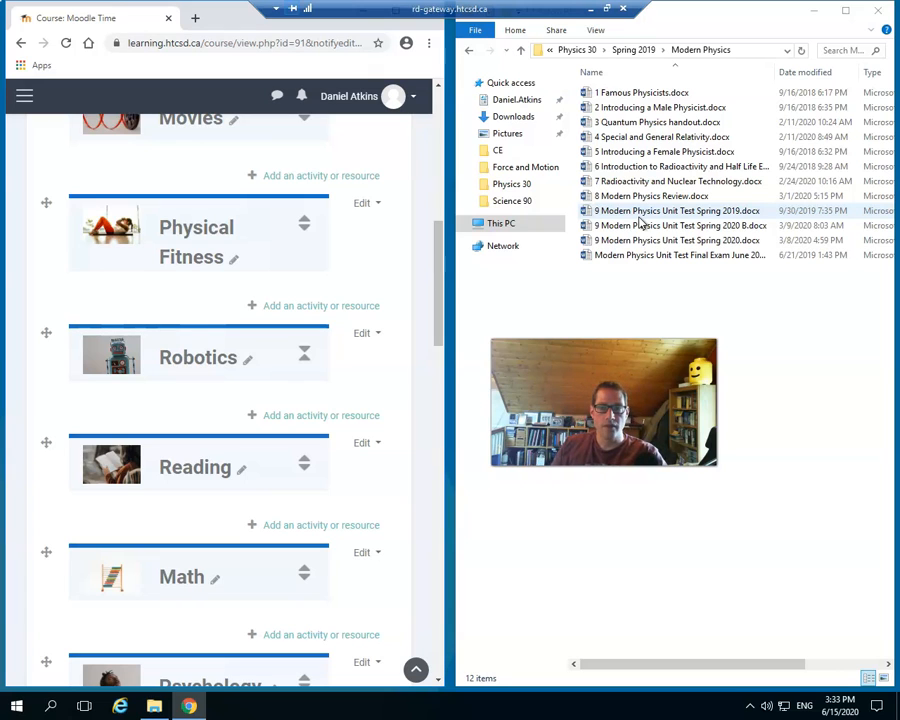
- Select all the files in the Modern Physics folder window and clear the selection again
key(ctrl+a)
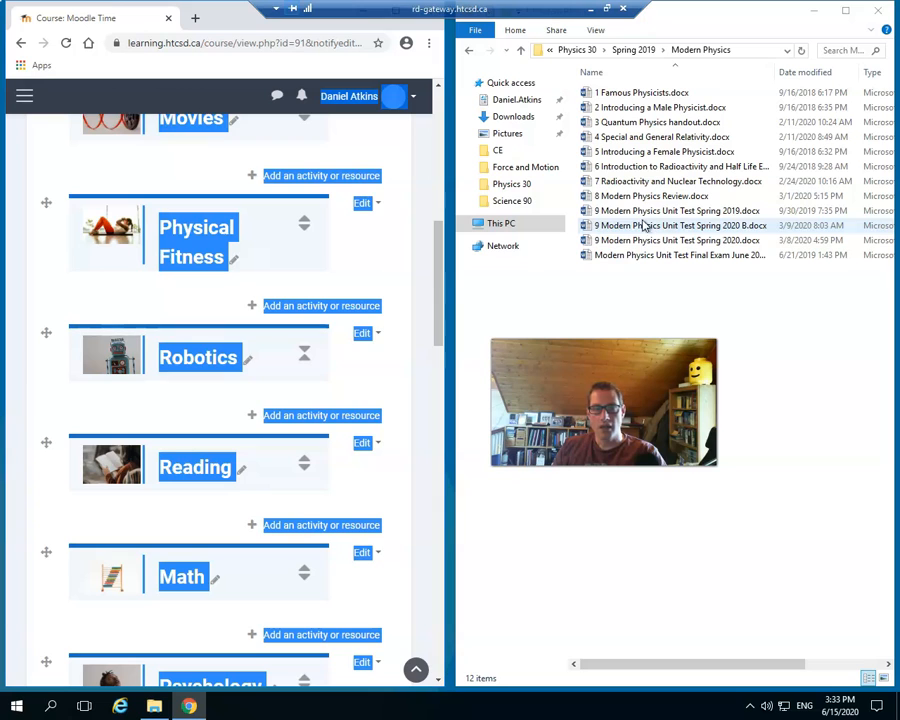
click(348, 257)
click(626, 283)
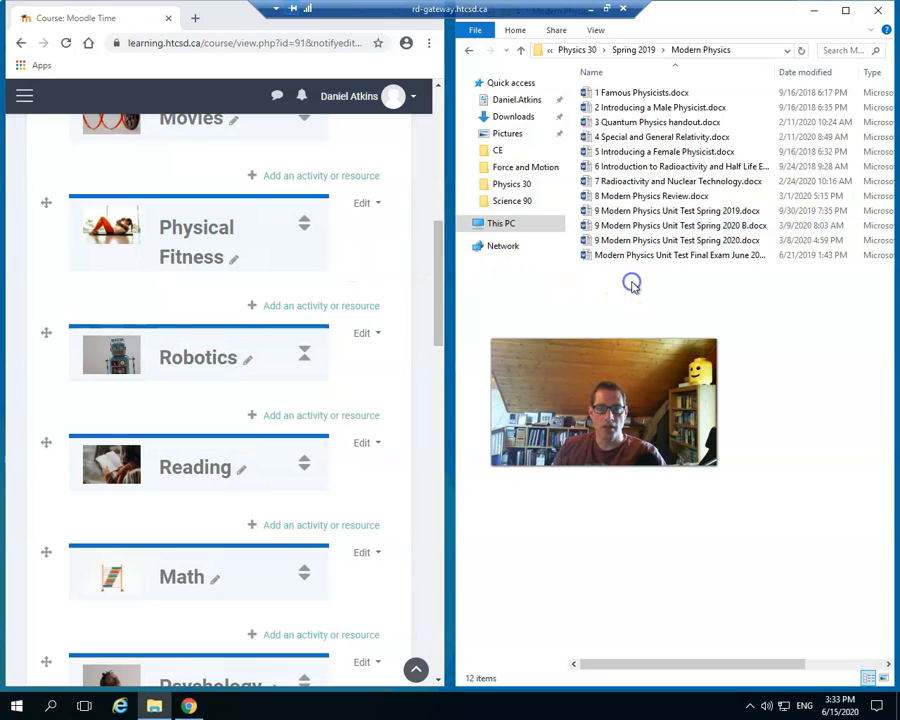
key(ctrl+a)
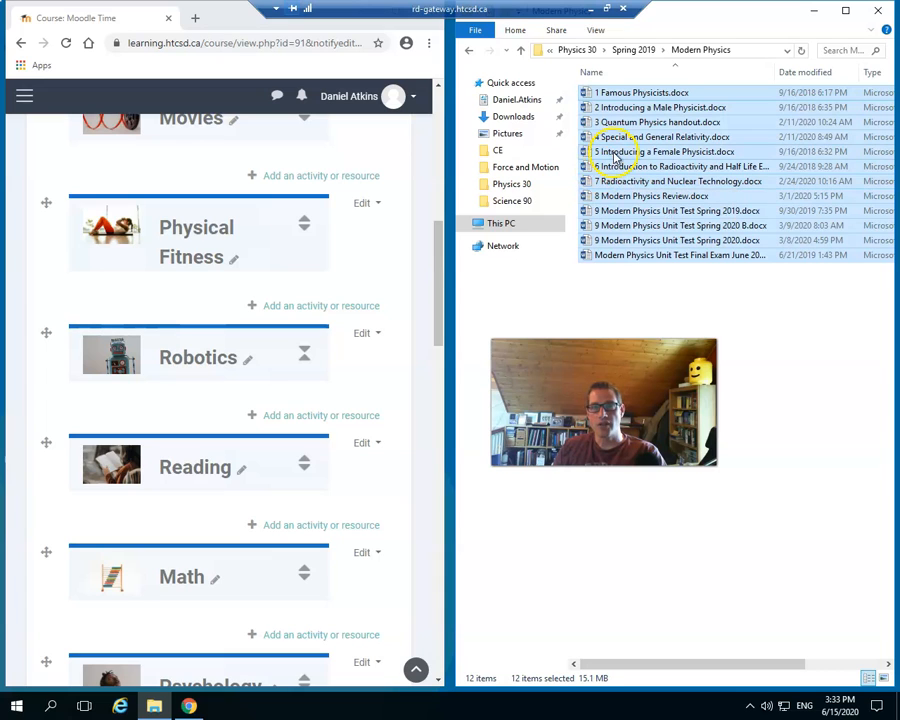
drag(614, 153, 643, 187)
click(688, 300)
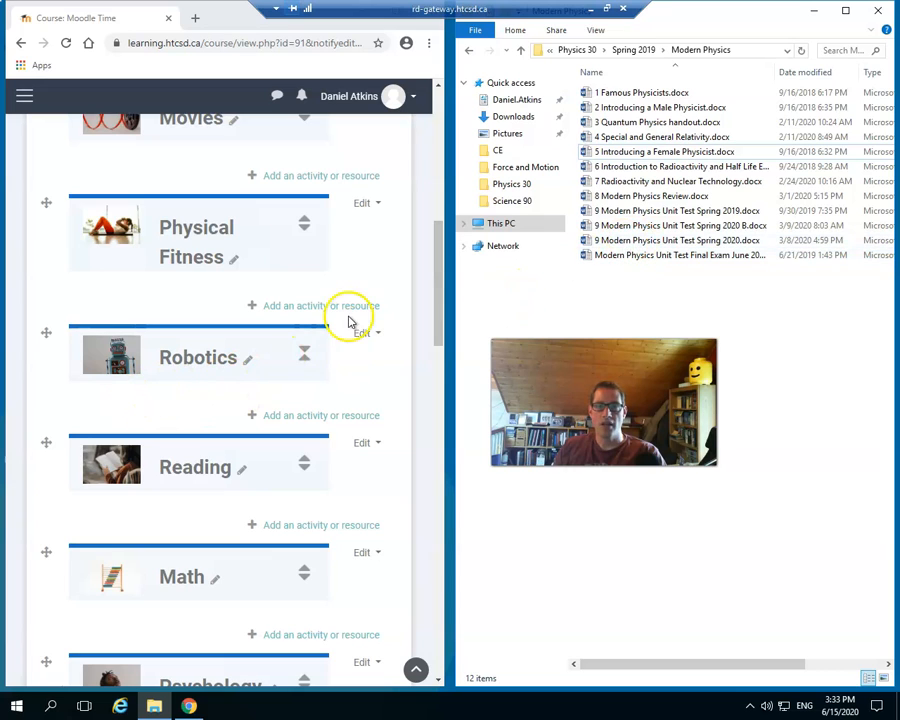
- Select the files numbered 1 to 9 Modern Physics Unit Test Spring 2019 plus the final exam file, and clear the selection again
click(634, 92)
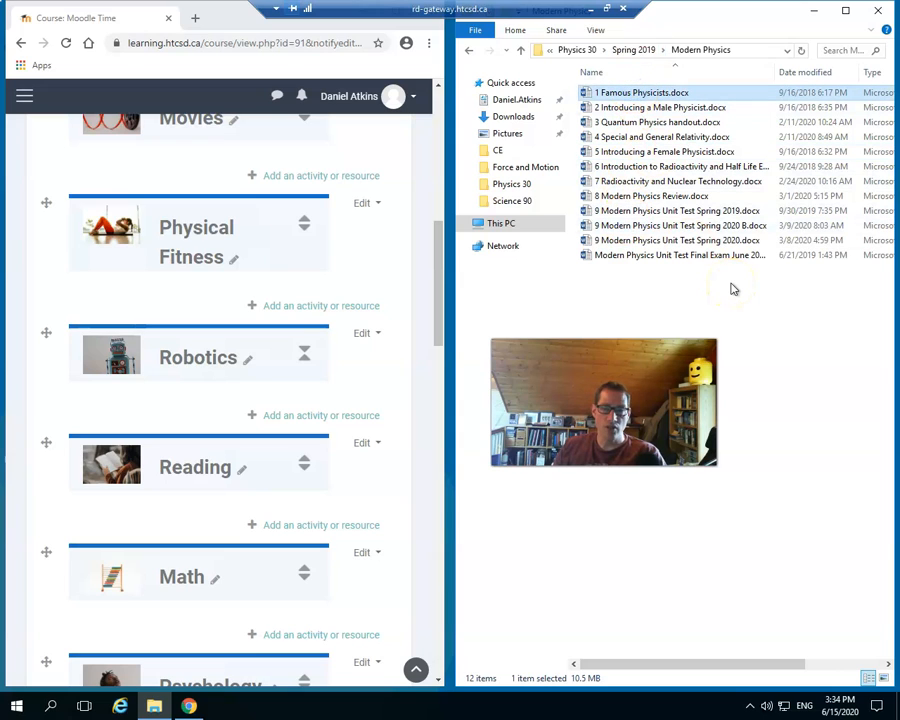
key(shift+Down)
key(shift+Down)
key(shift+Down)
key(shift+Down)
key(shift+Down)
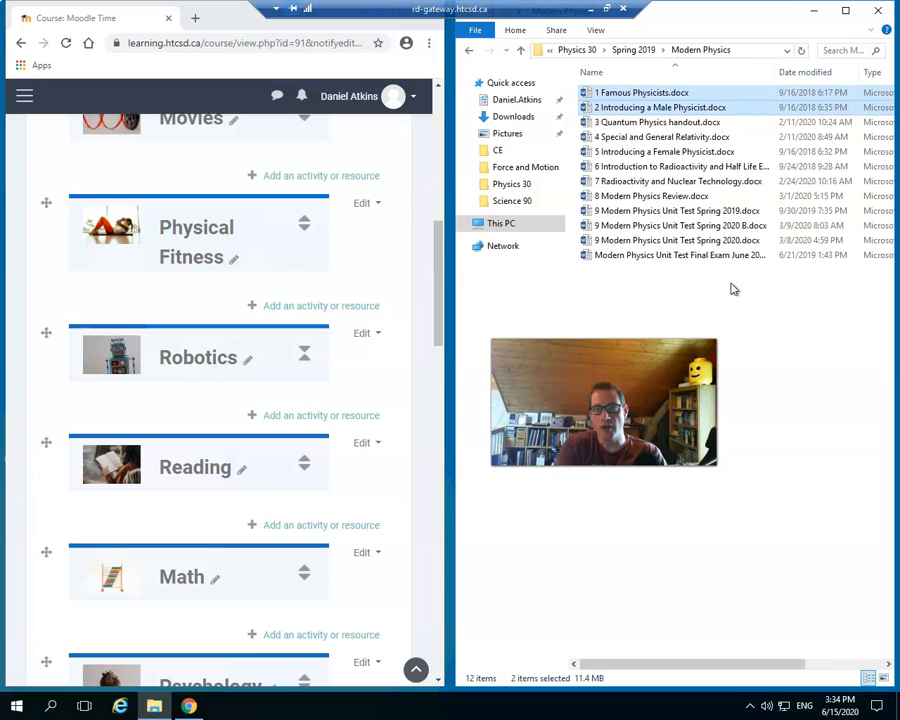
key(shift+Down)
key(shift+Down)
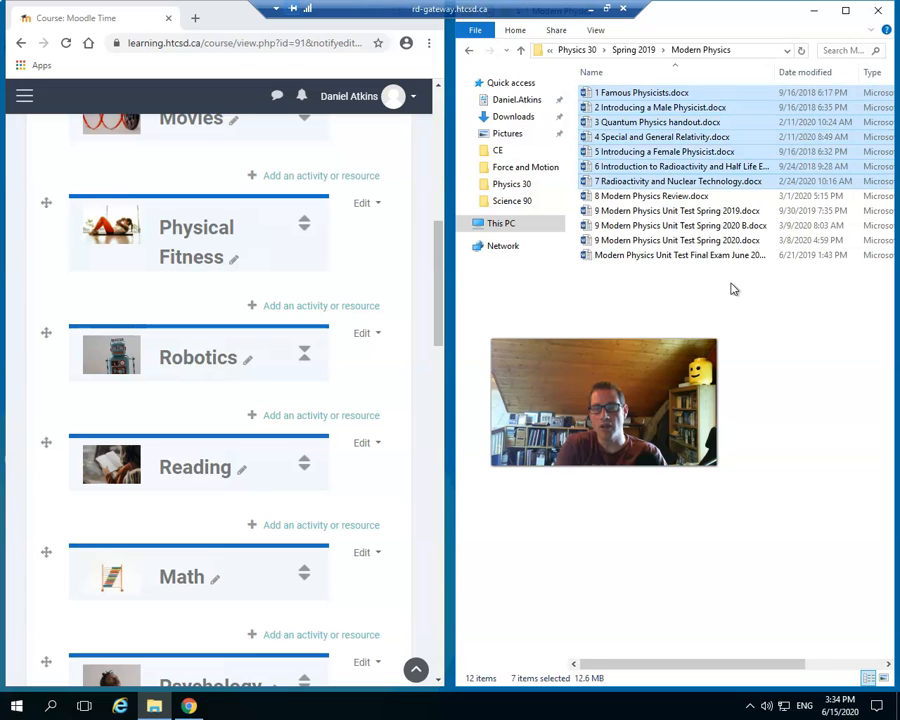
key(shift+Down)
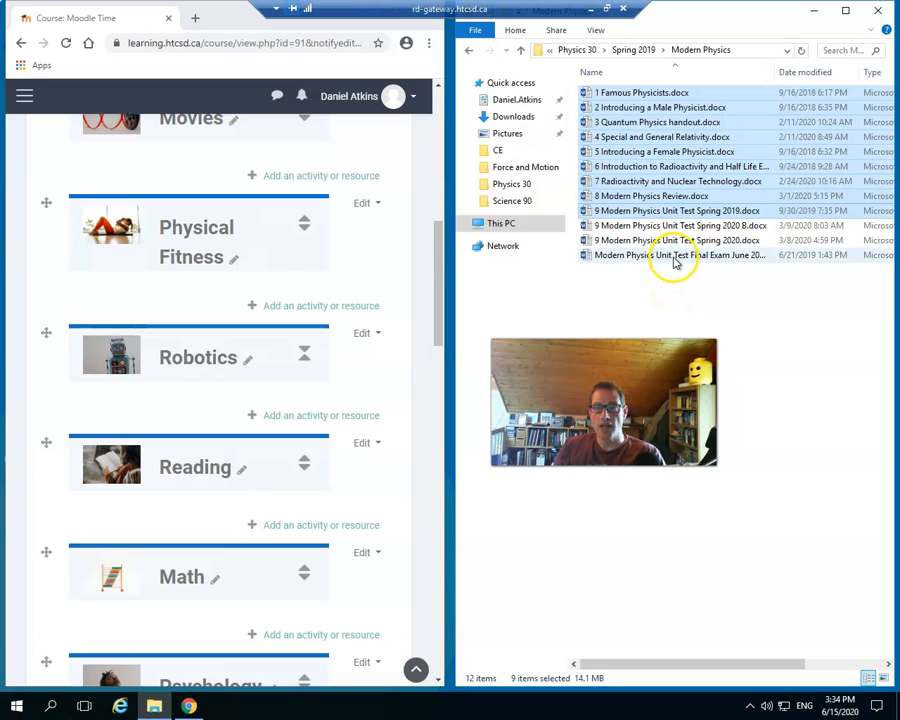
ctrl+click(673, 257)
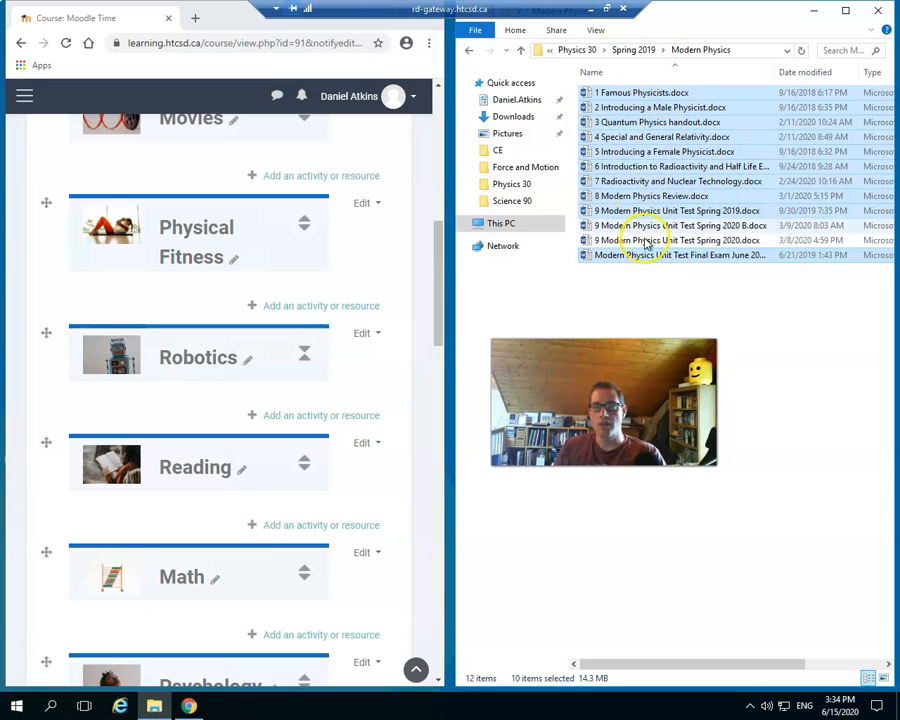
click(660, 292)
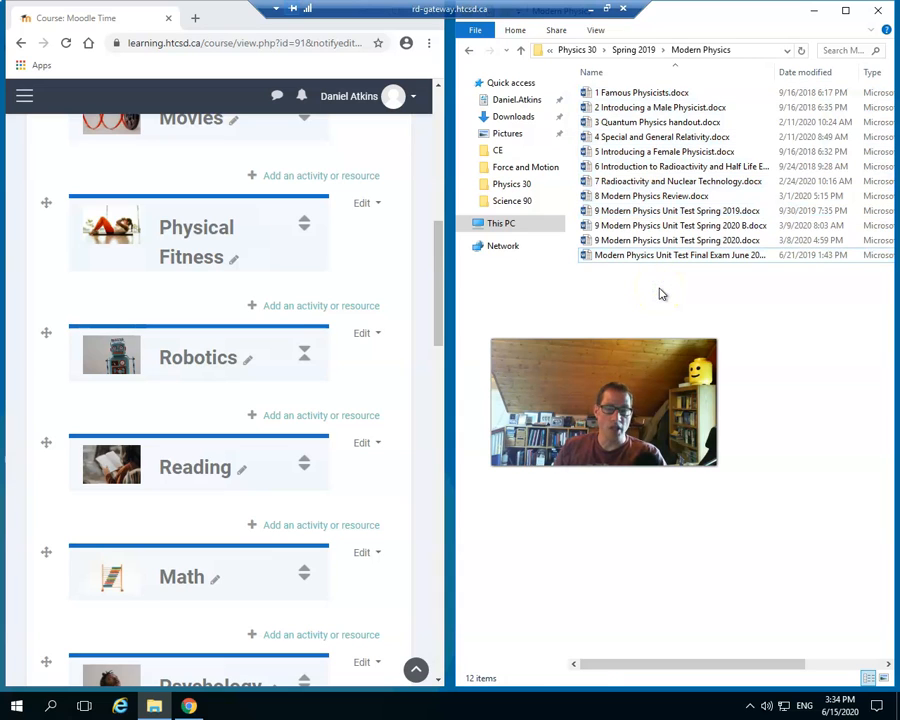
- Upload all Modern Physics files except the two Spring 2020 unit tests into the Robotics section of the Moodle Time course
shift+click(662, 258)
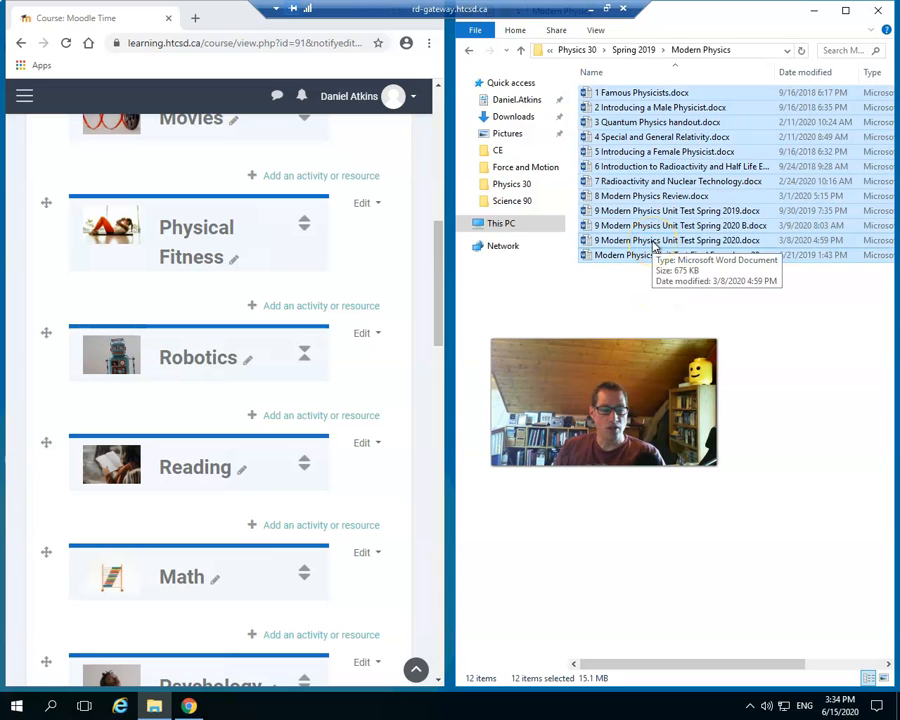
ctrl+click(655, 242)
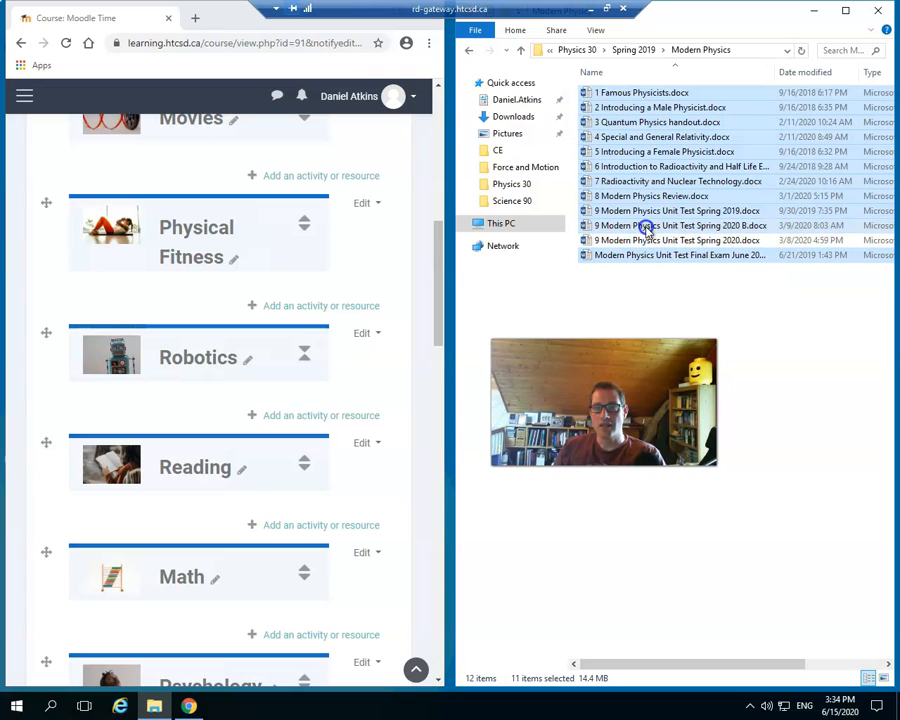
ctrl+click(650, 227)
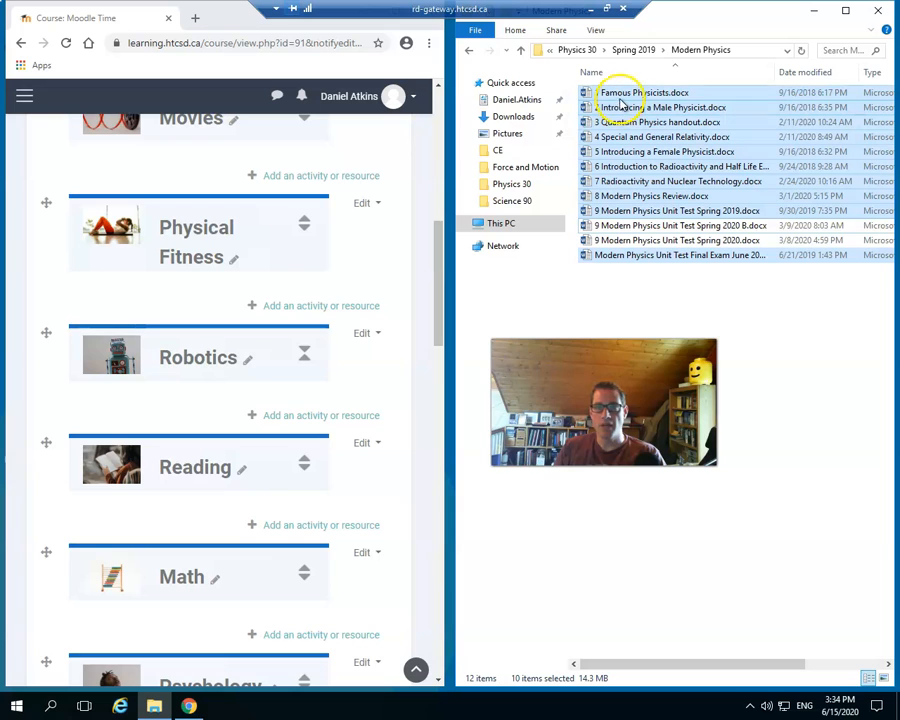
drag(621, 107, 171, 412)
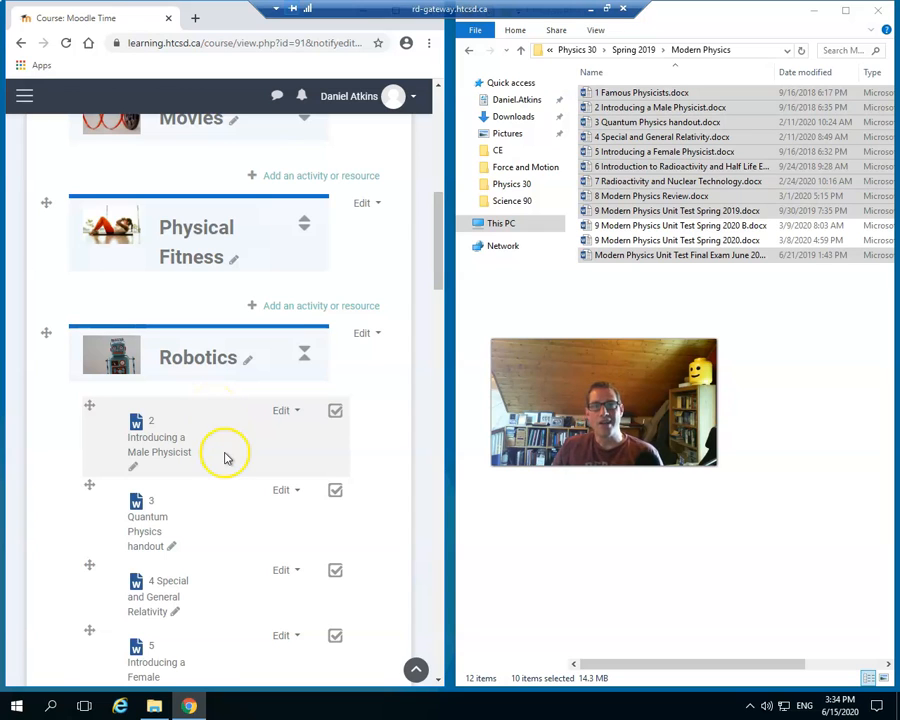
scroll(203, 462, down, 1)
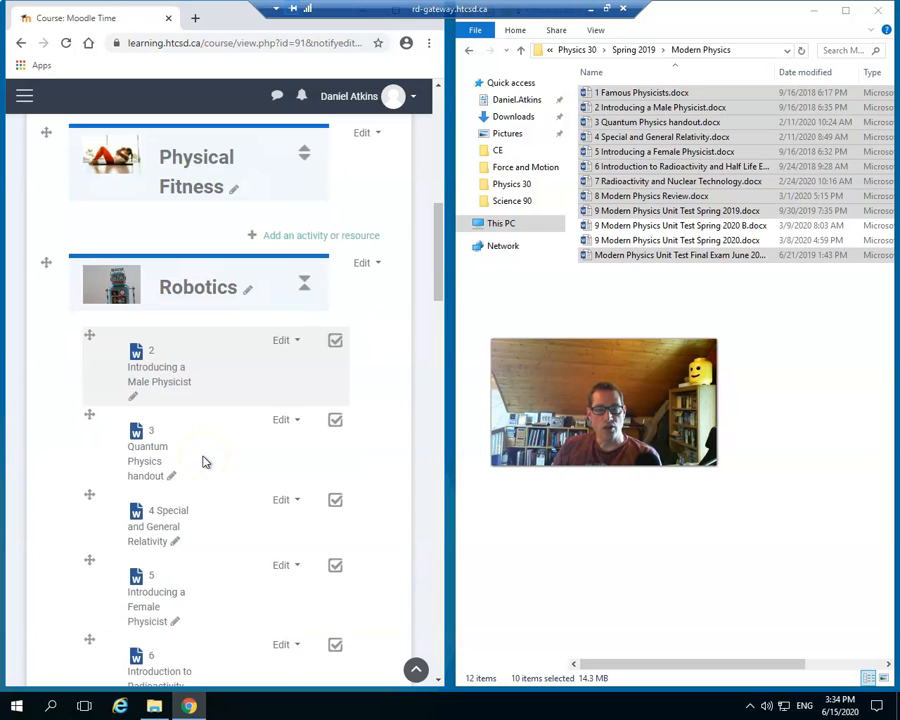
scroll(203, 462, down, 5)
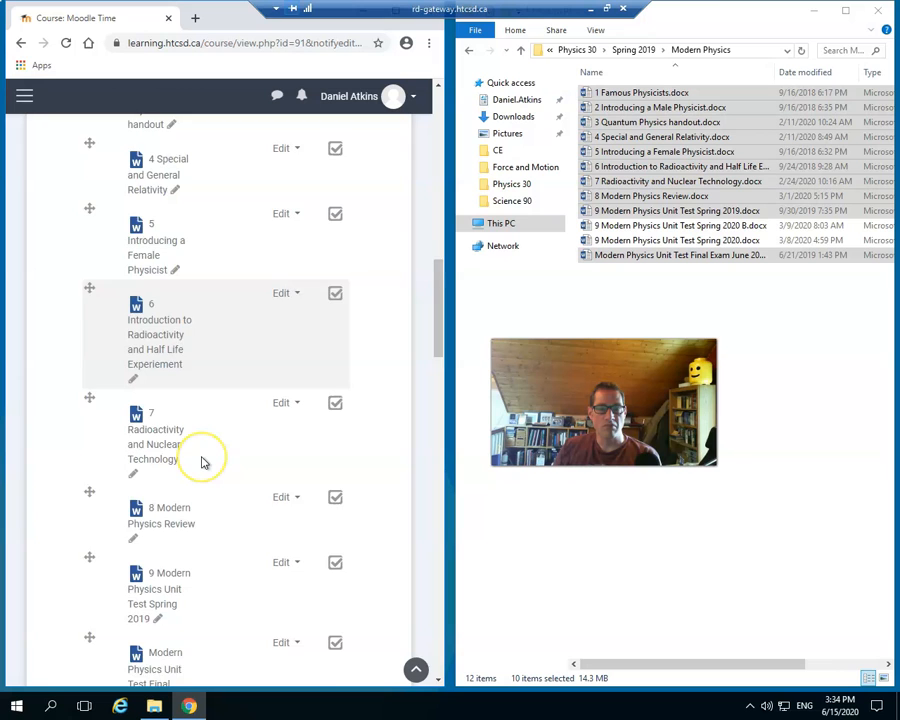
scroll(201, 462, down, 2)
scroll(201, 462, up, 1)
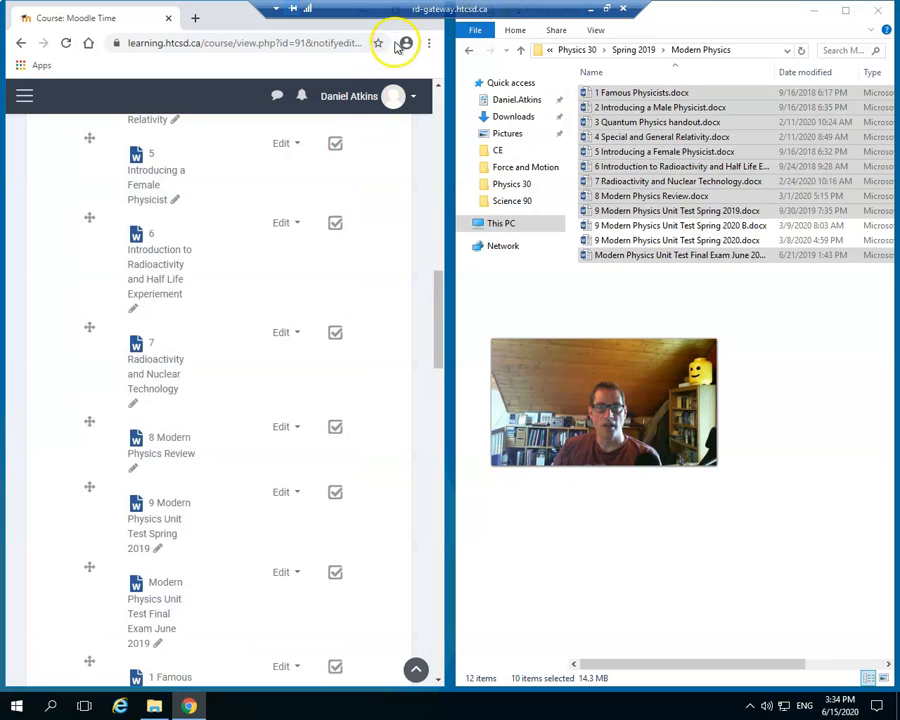
- Maximize the Moodle browser window and move 1 Famous Physicists to the top of the Robotics section
drag(236, 8, 236, 114)
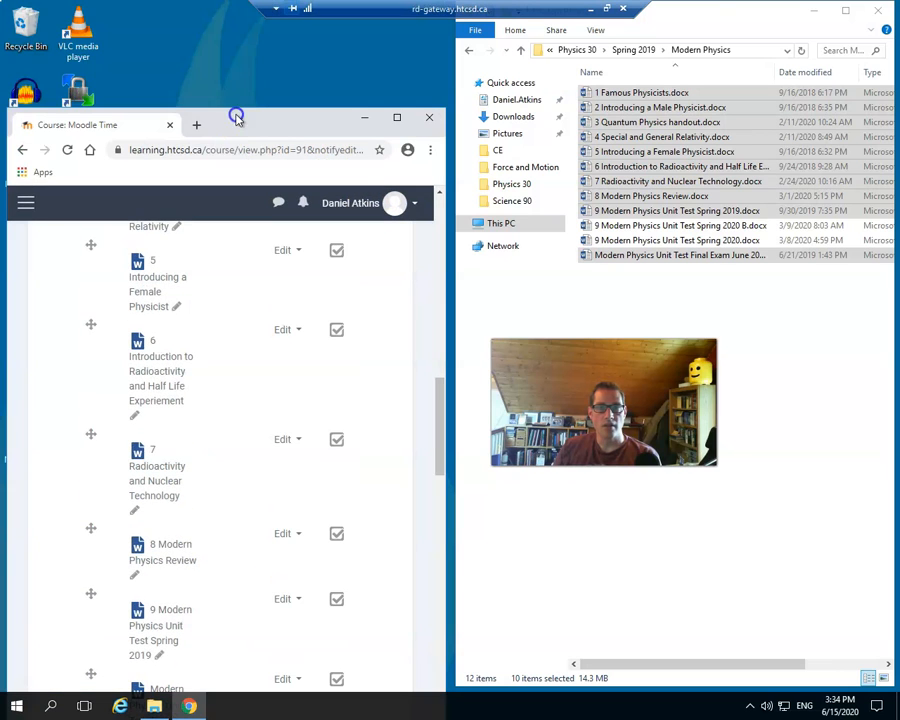
click(398, 121)
scroll(336, 320, up, 5)
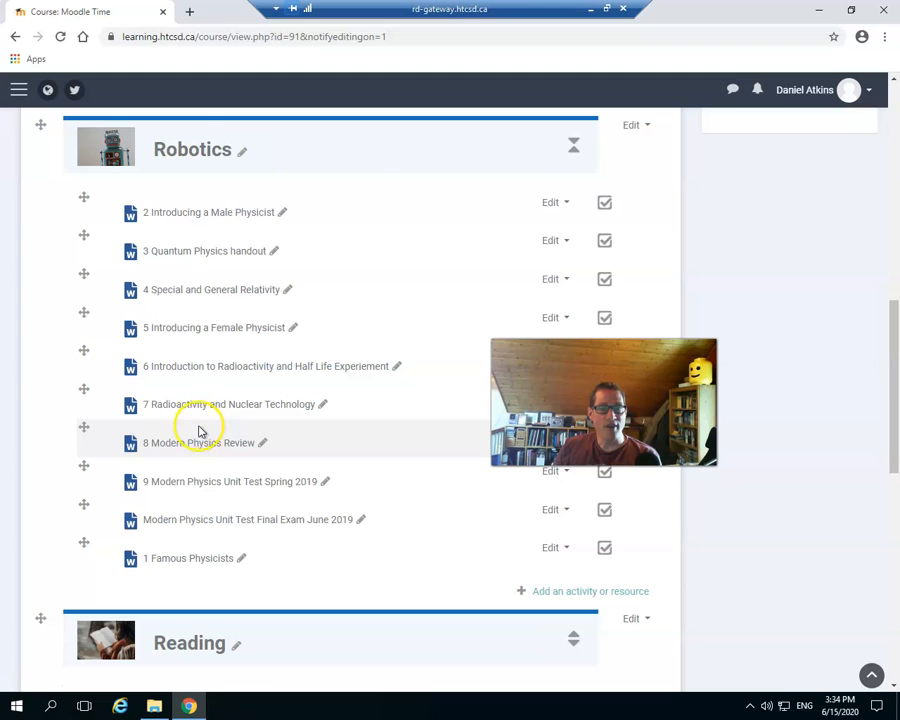
scroll(196, 461, up, 1)
scroll(196, 461, down, 1)
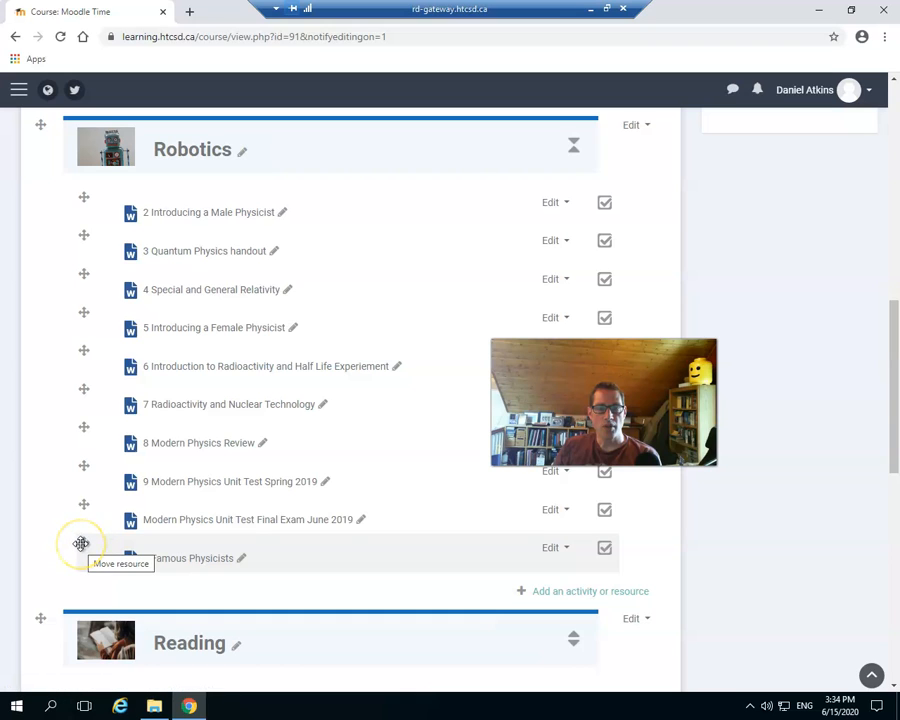
drag(81, 543, 84, 201)
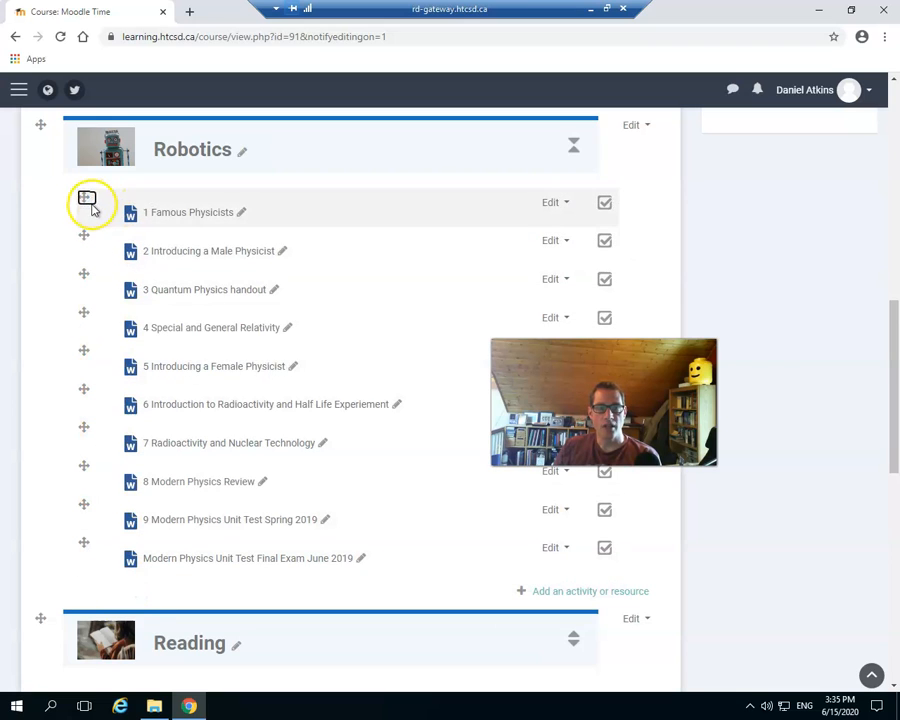
- Move 1 Famous Physicists further down the Robotics list and return it to the top of that section
drag(86, 198, 92, 394)
click(86, 348)
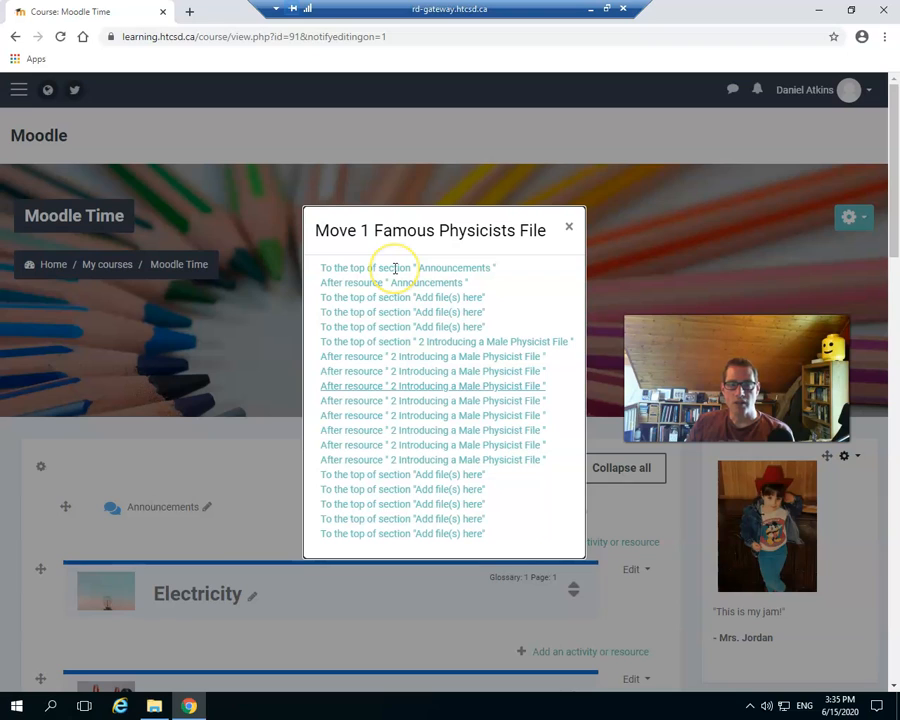
click(408, 342)
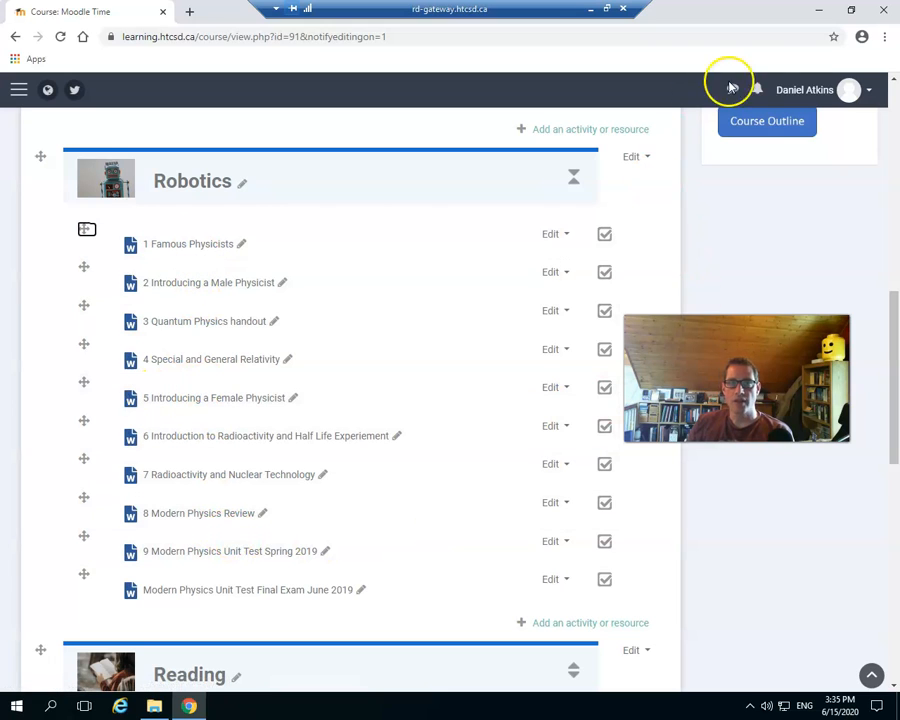
- Arrange the Moodle browser and Modern Physics folder windows side by side and clear the file selection
right_click(543, 708)
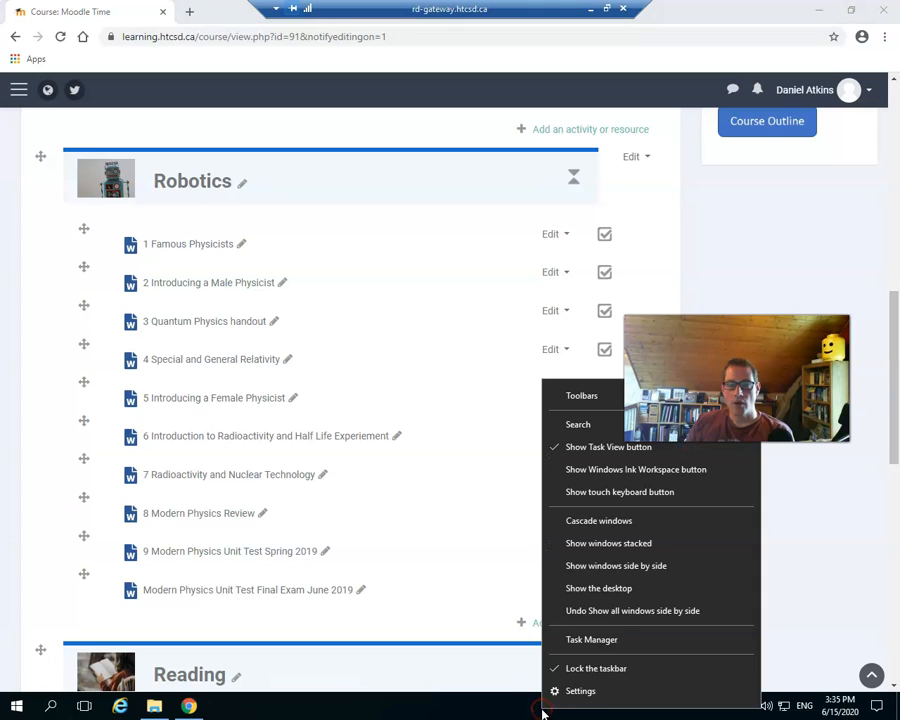
click(600, 566)
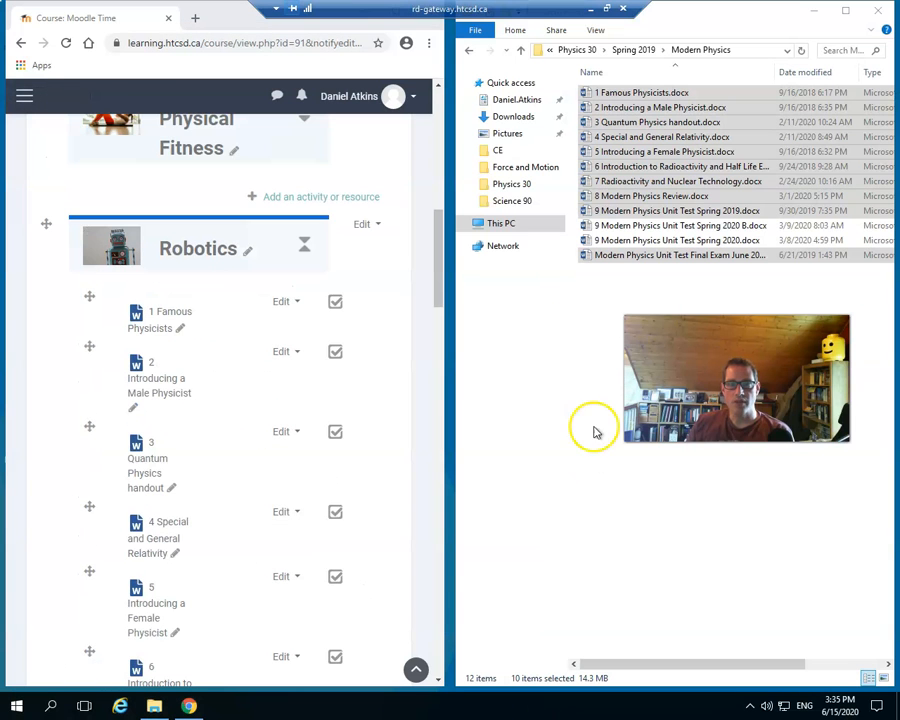
click(650, 285)
- View the Pretend Unit folder in Spring 2019, and open the Pretend Unit in order folder instead
click(636, 49)
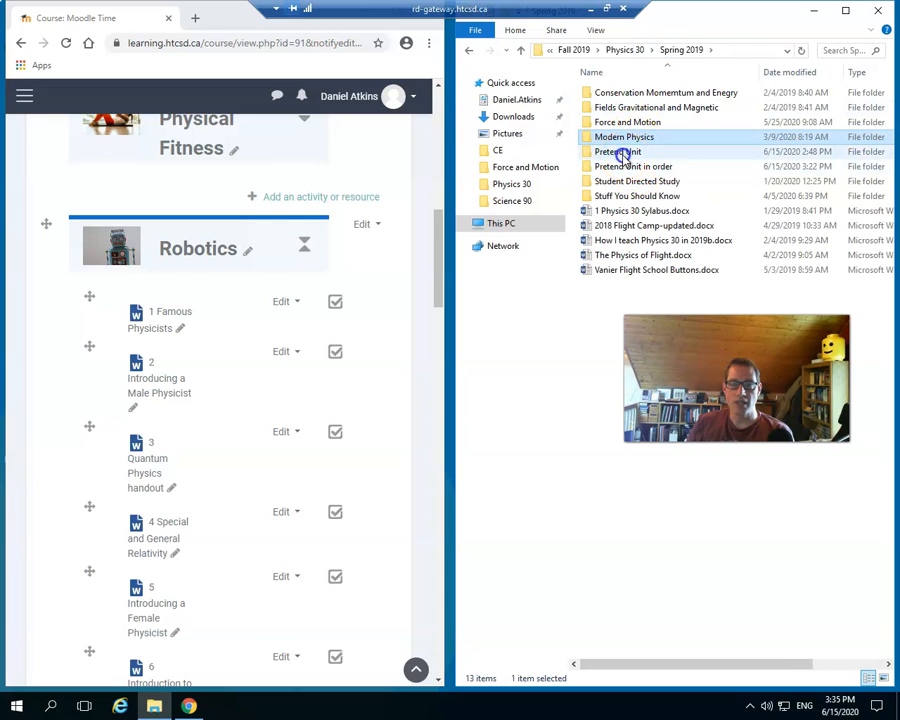
double_click(622, 152)
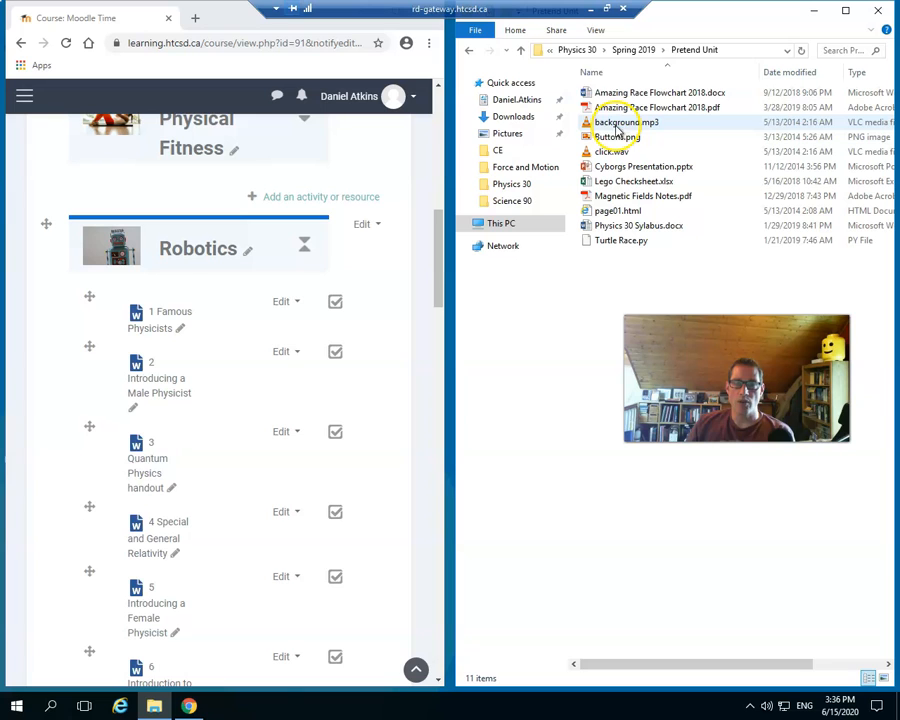
click(640, 52)
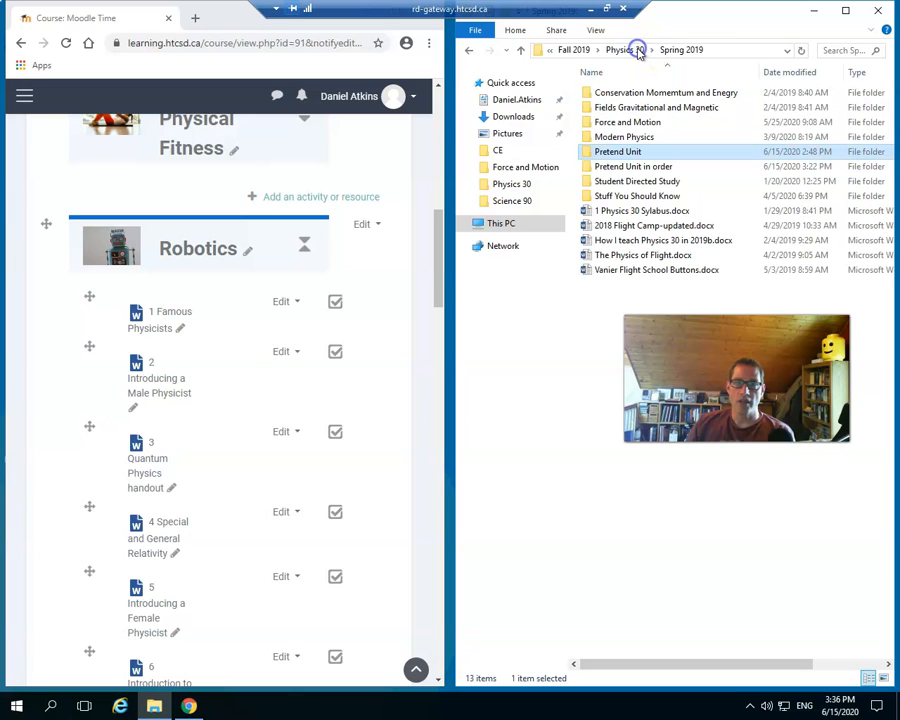
double_click(622, 168)
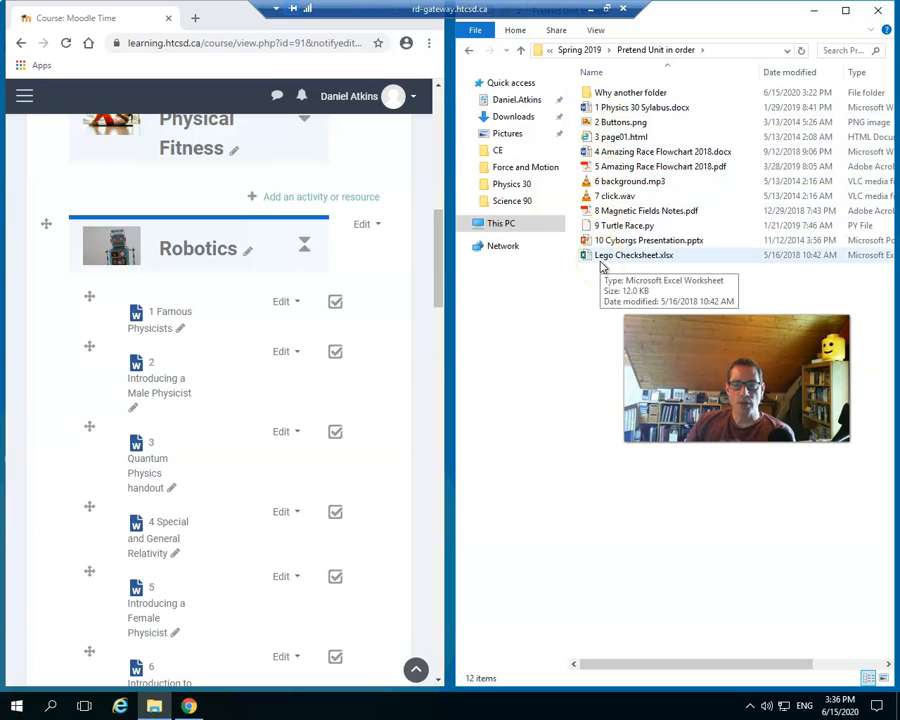
click(608, 262)
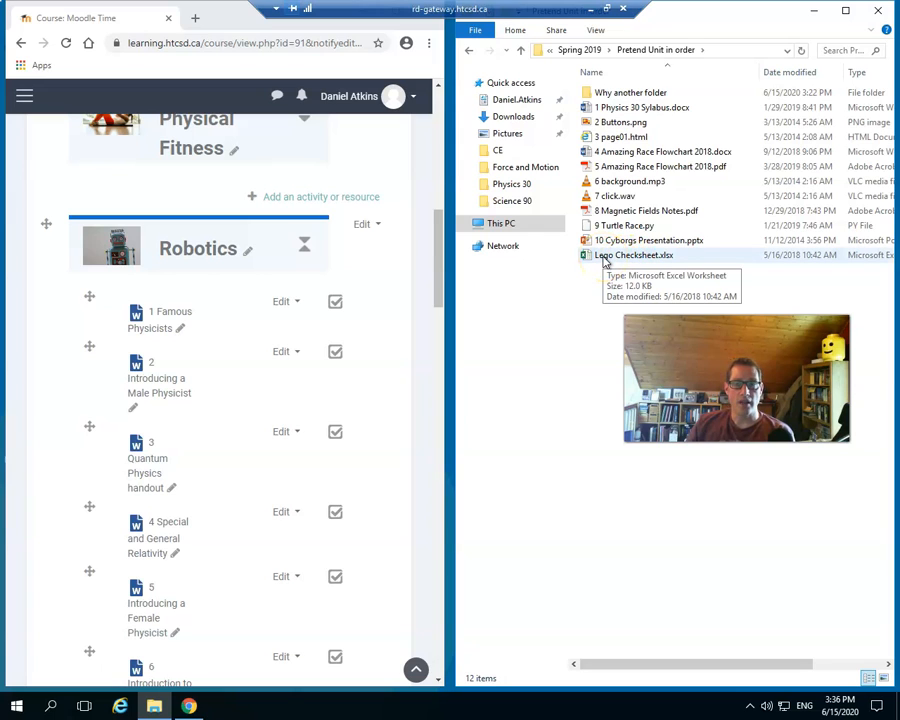
right_click(606, 262)
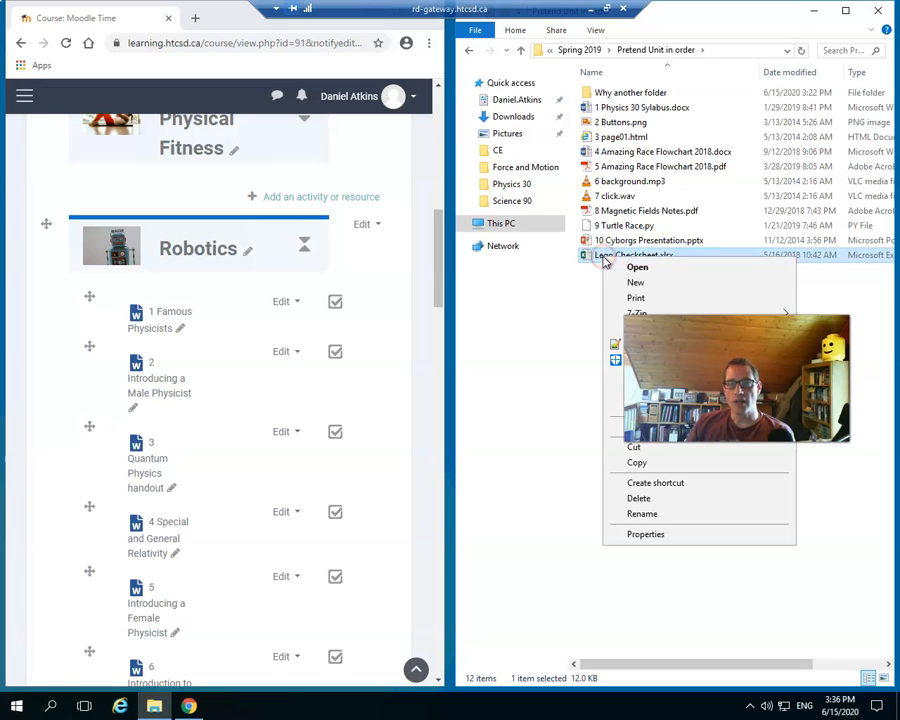
mouse_move(650, 313)
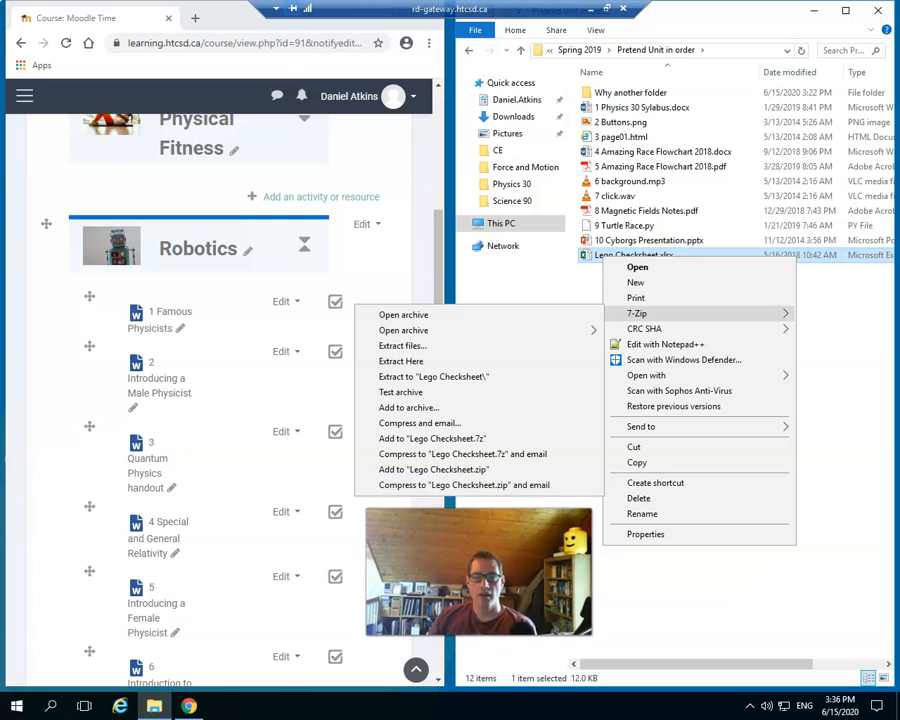
click(857, 410)
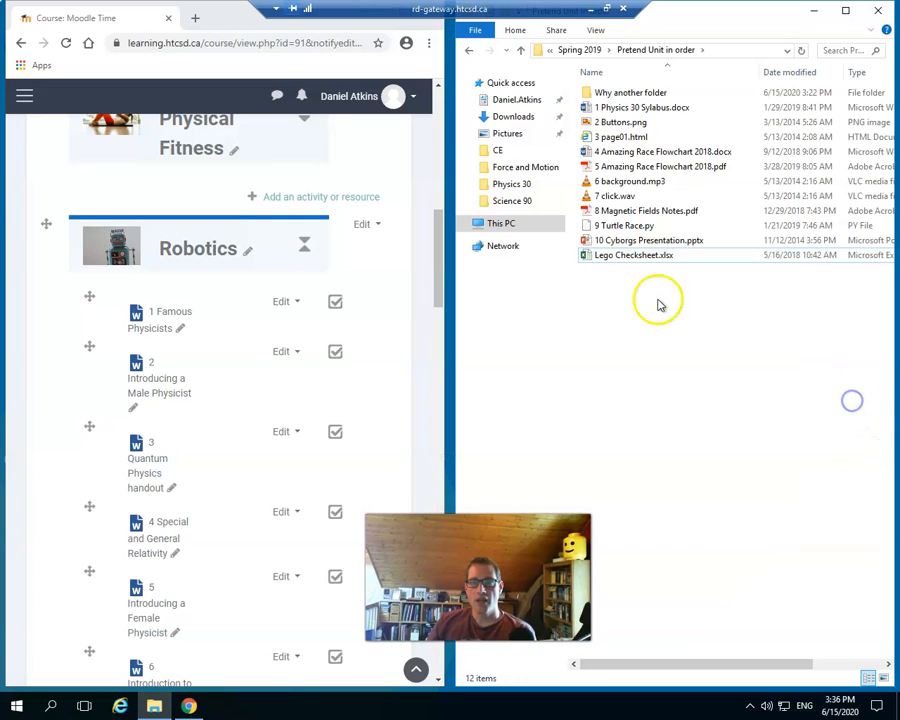
- Start renaming Lego Checksheet.xlsx with the number 2 and undo the name change
right_click(624, 257)
click(661, 511)
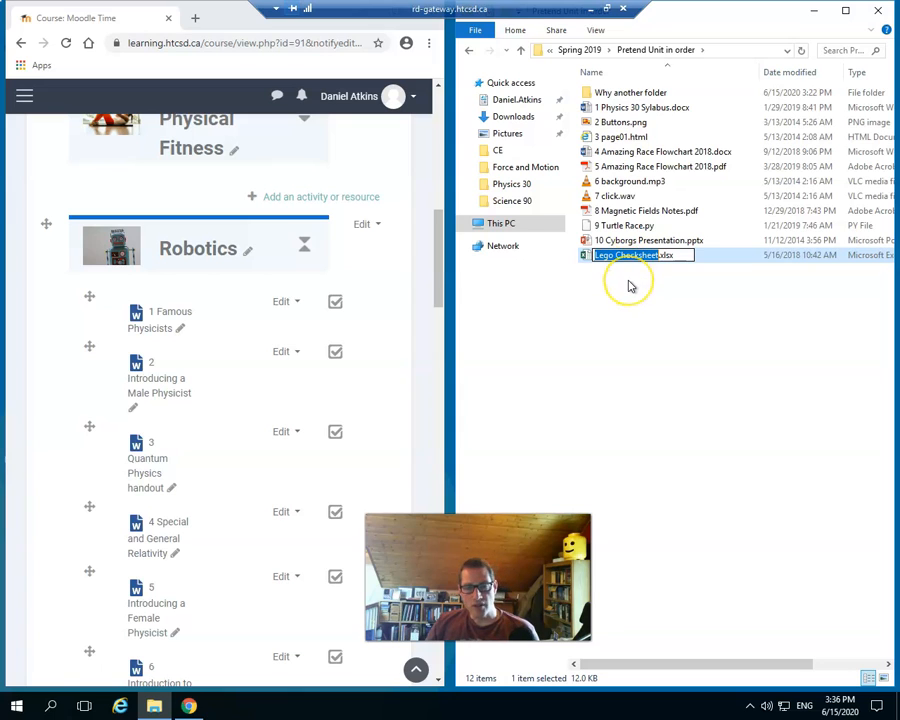
text(2)
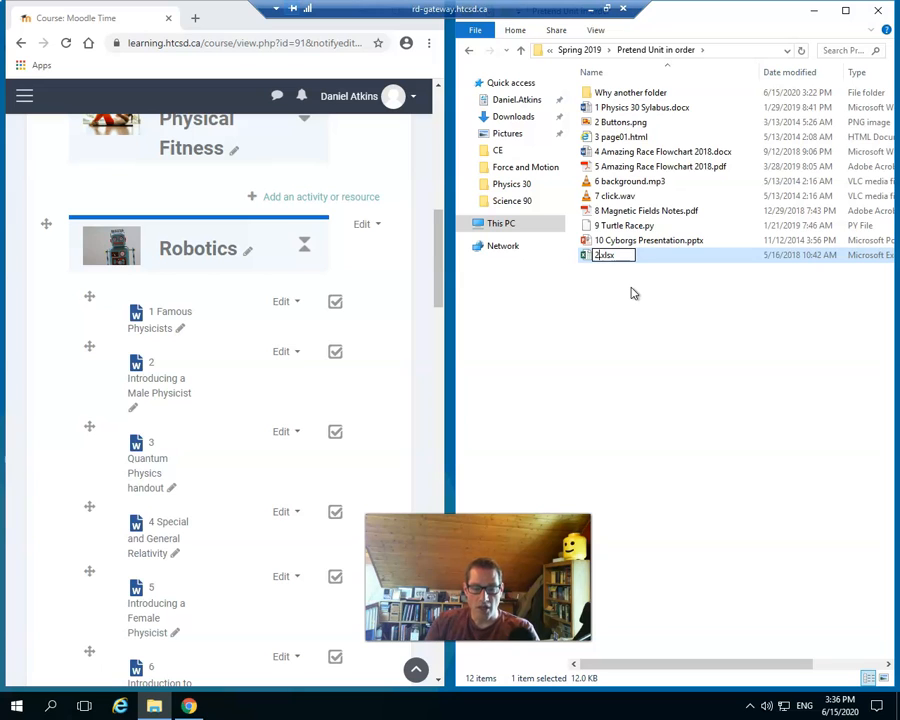
key(ctrl+z)
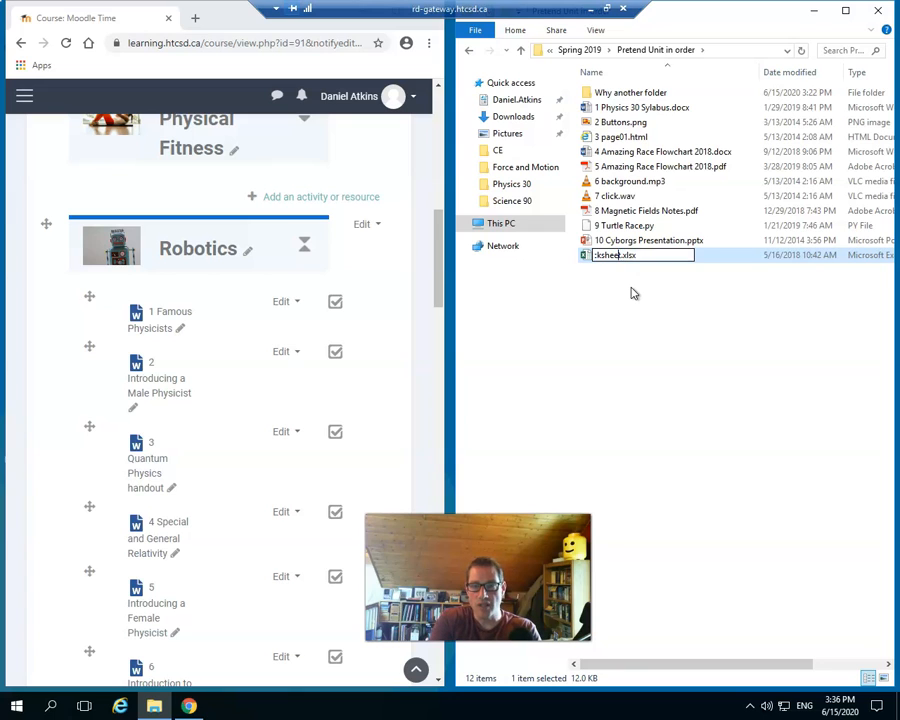
key(Return)
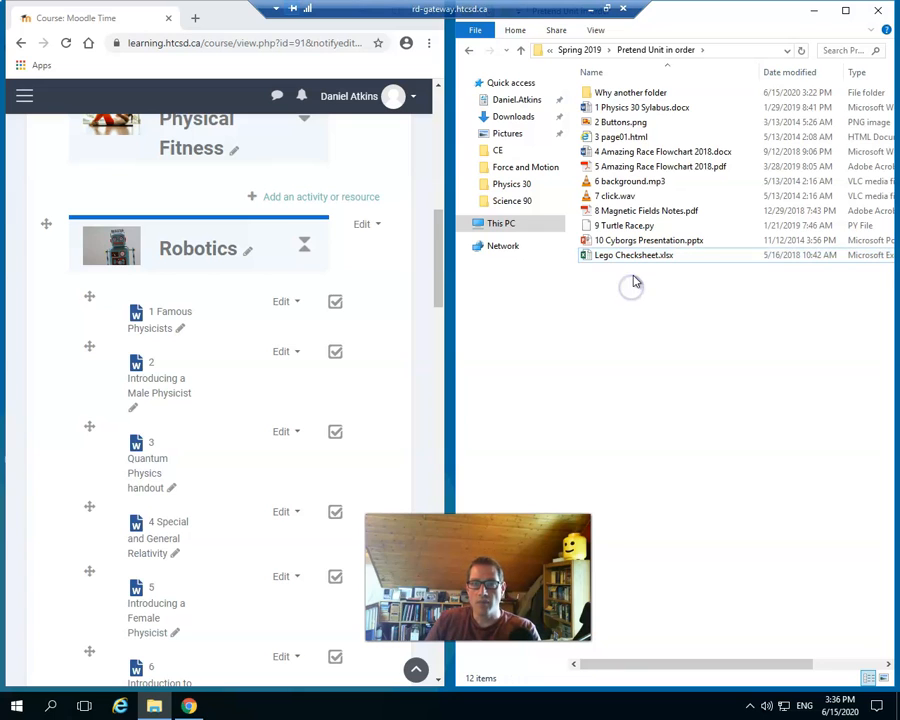
- Rename Lego Checksheet.xlsx as 5.5 Lego Checksheet.xlsx in the Pretend Unit in order folder
right_click(632, 260)
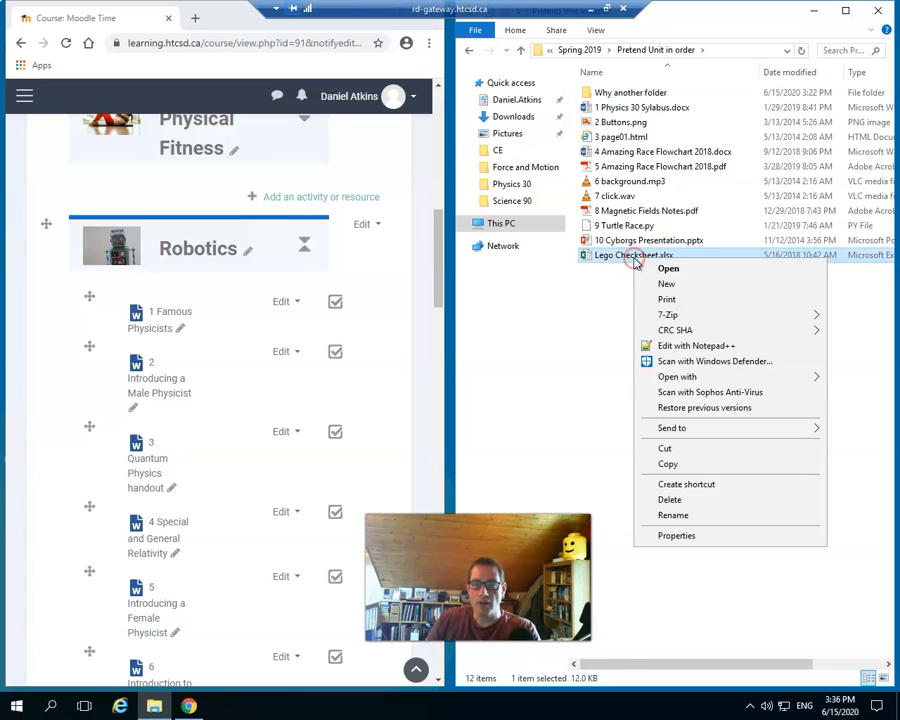
click(672, 514)
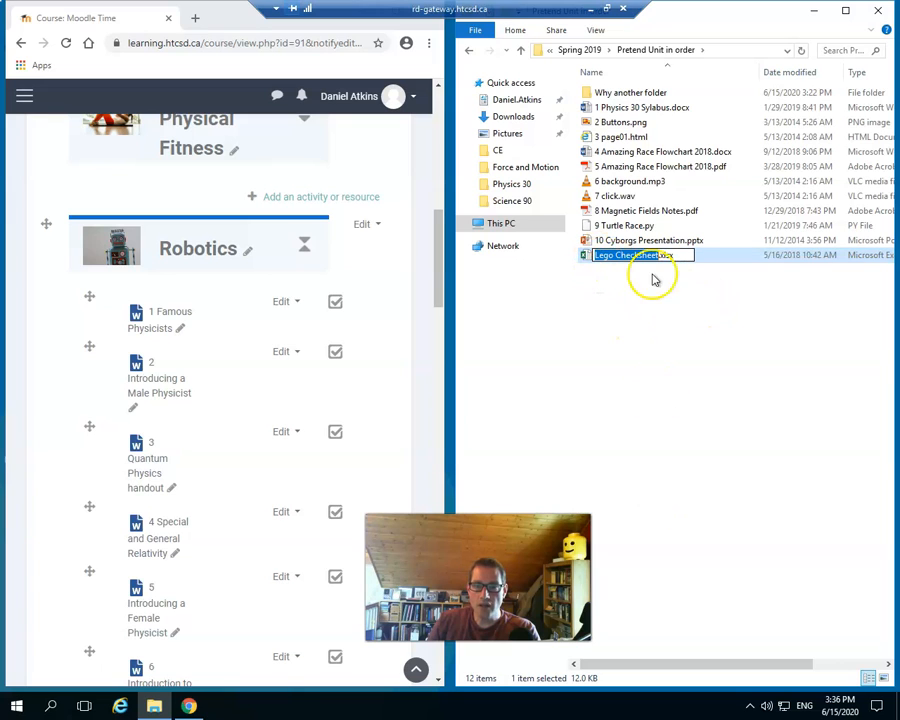
click(628, 256)
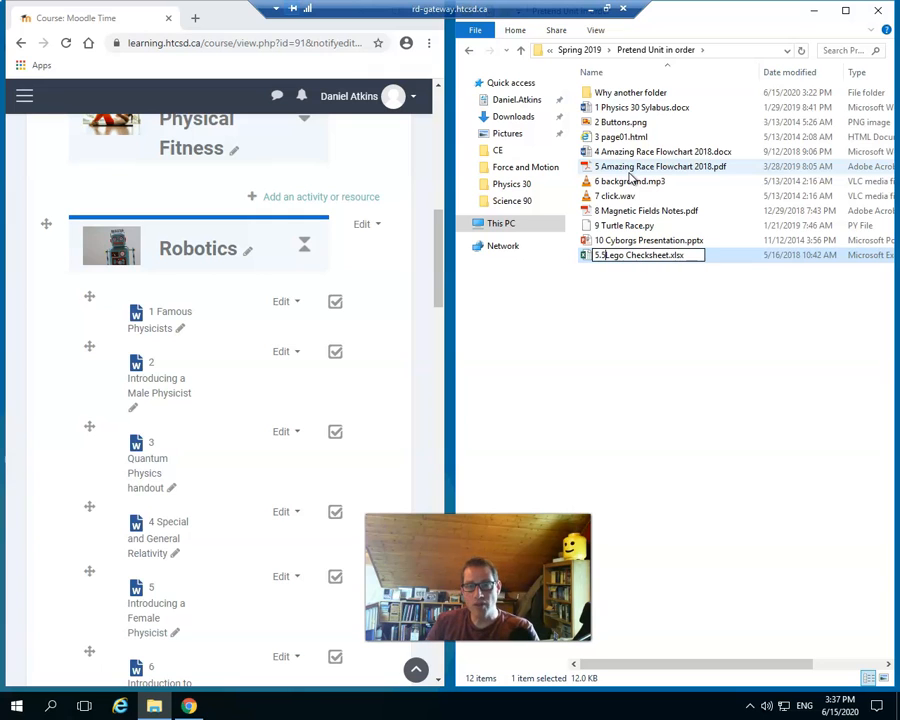
click(660, 305)
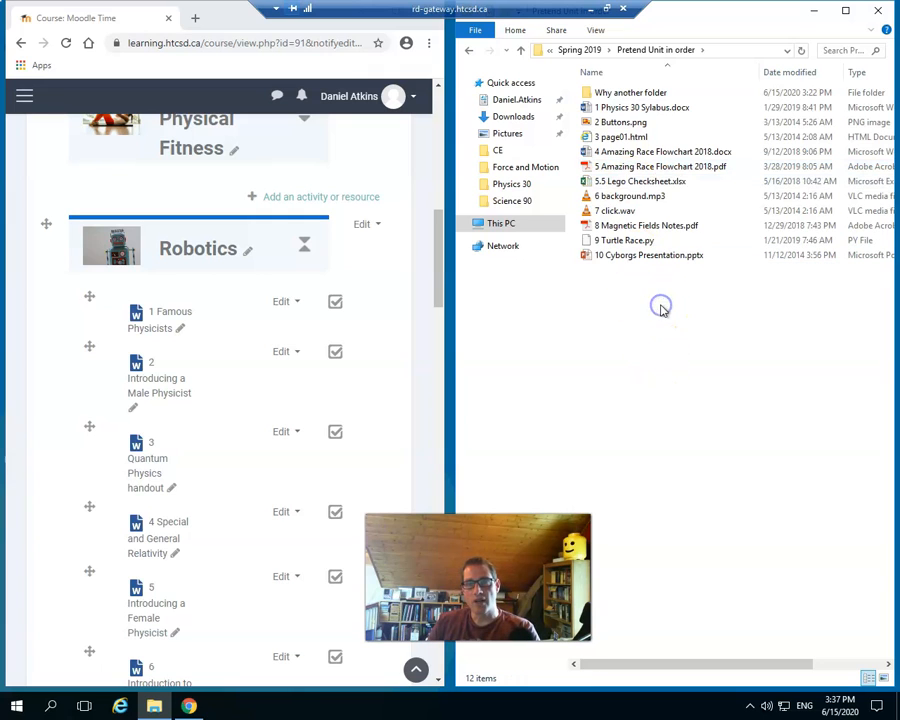
- Change the Lego Checksheet file's number prefix to 5-5, using a hyphen instead of the period
right_click(603, 183)
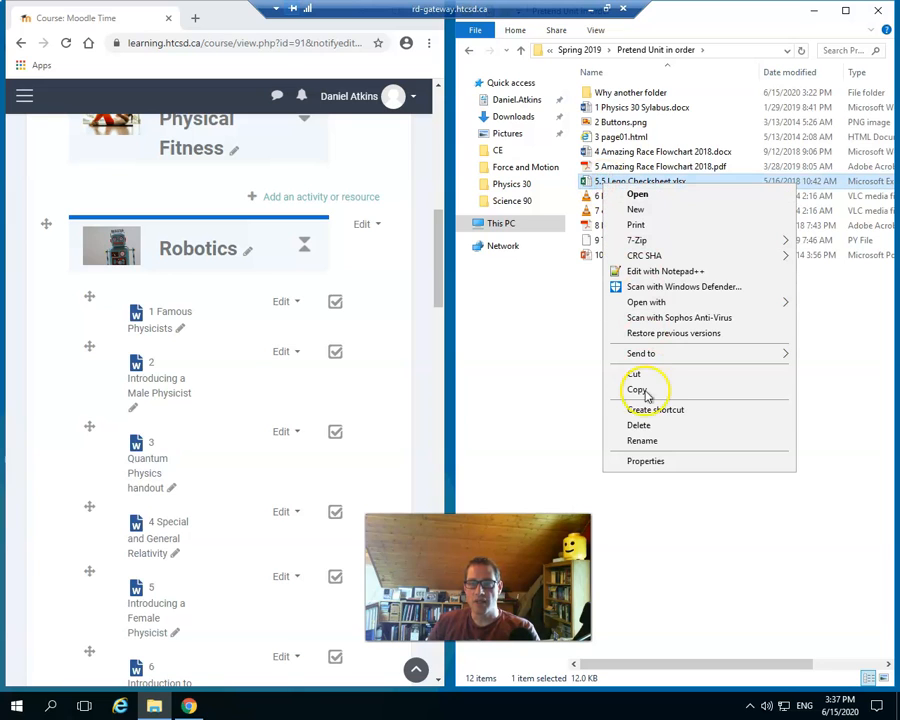
click(646, 440)
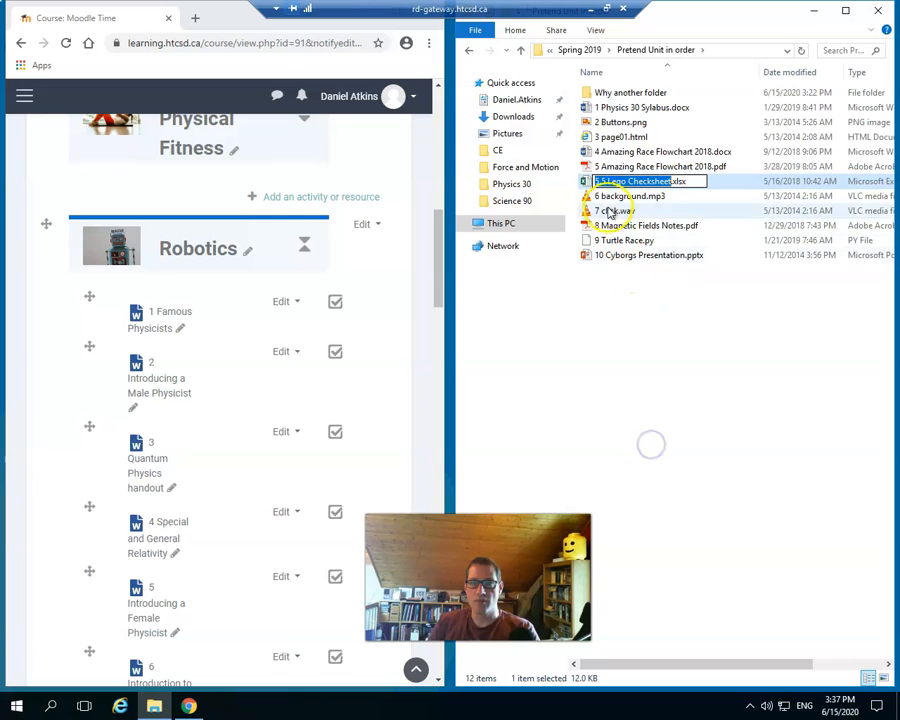
click(596, 181)
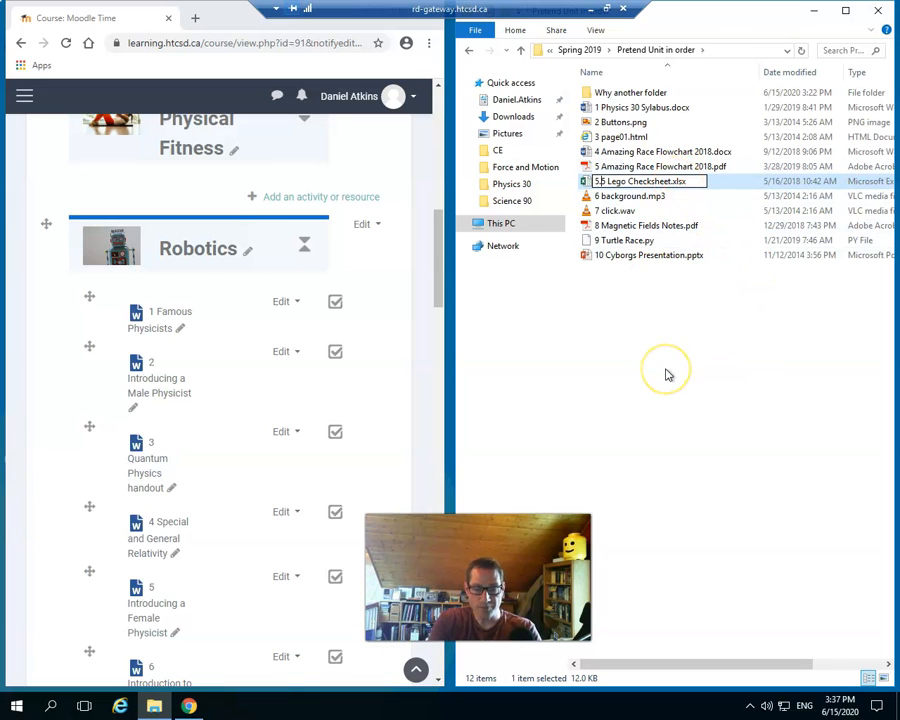
text(-5)
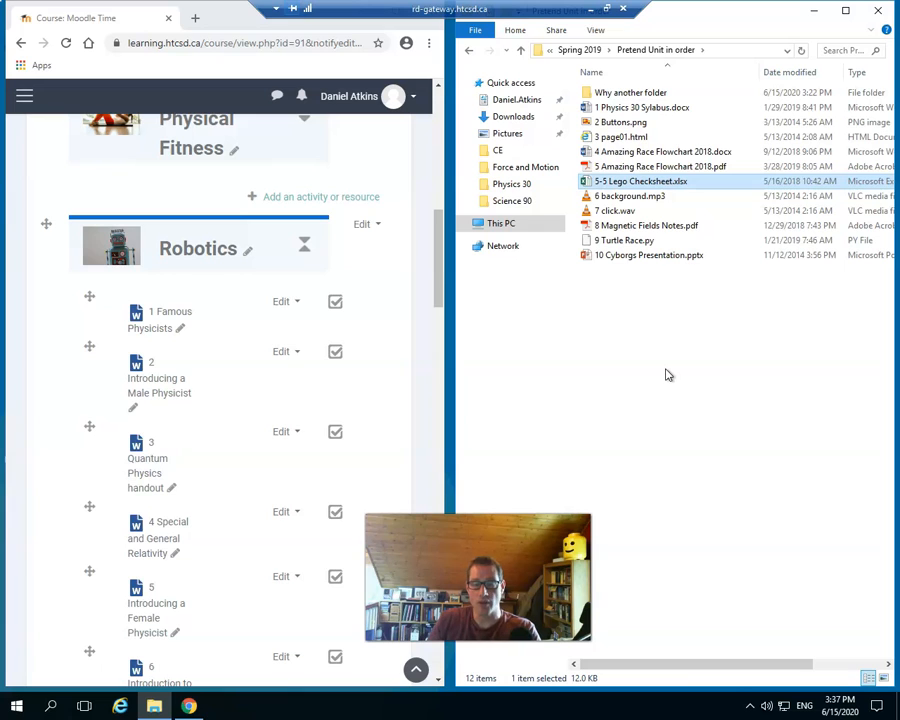
- Remove the hyphen from the Lego Checksheet file name so that its number prefix is 55
click(605, 185)
right_click(605, 185)
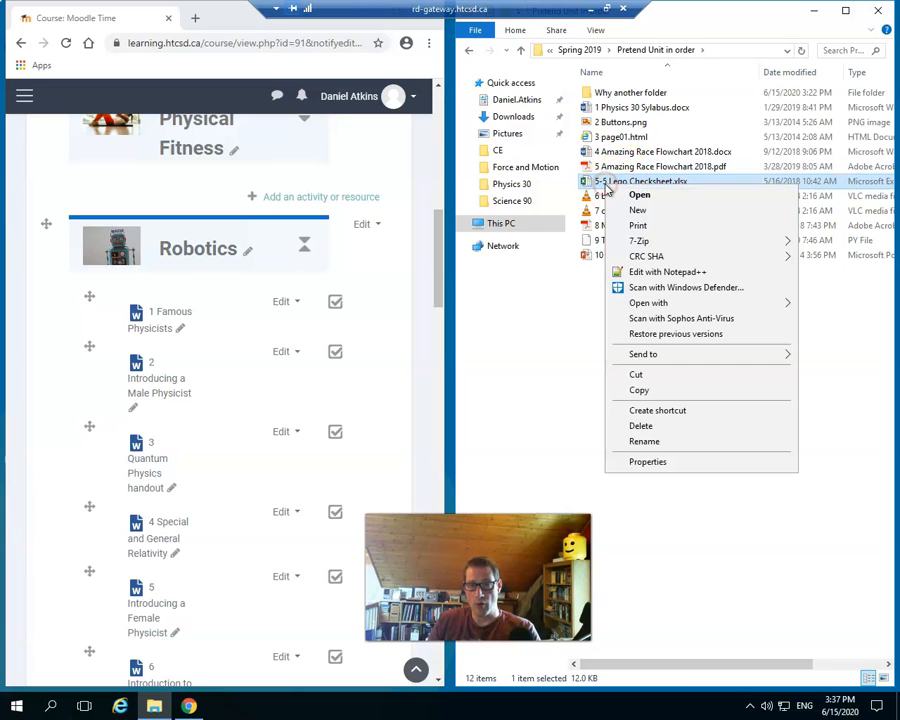
click(658, 444)
click(603, 181)
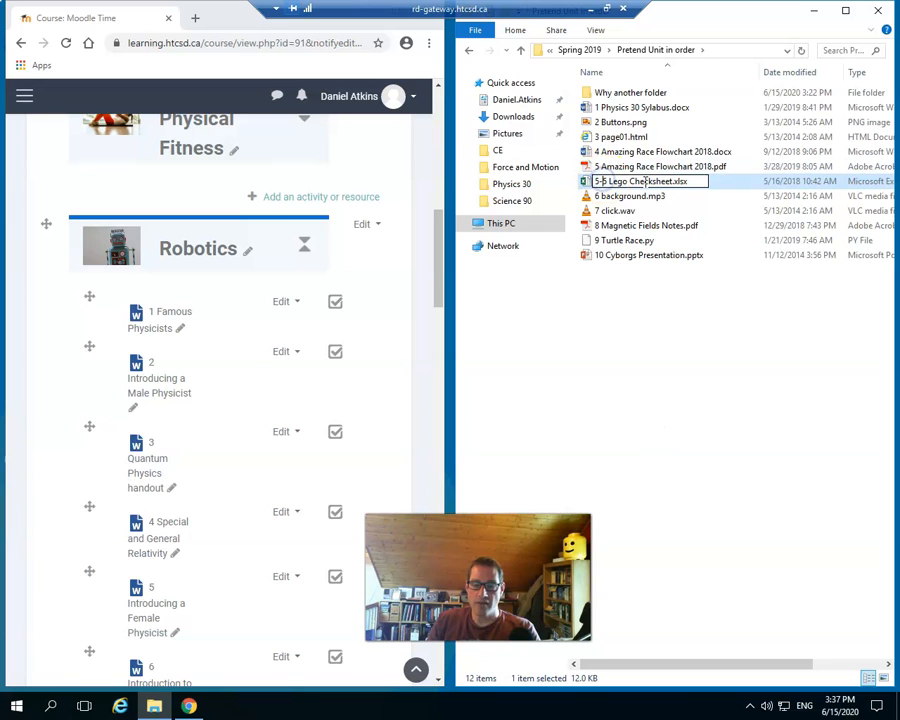
key(BackSpace)
key(Return)
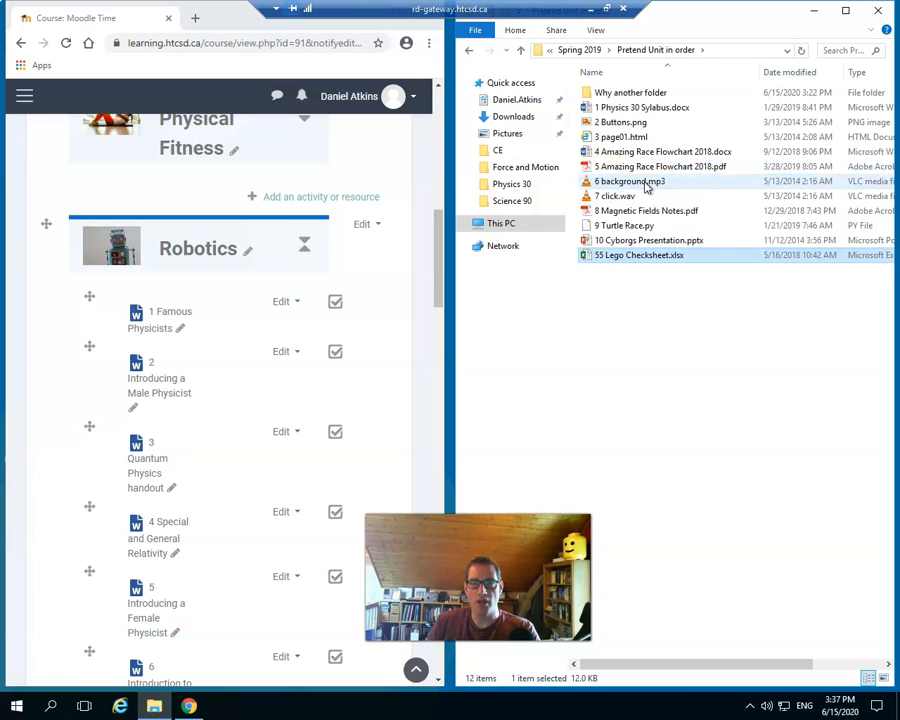
- Rename the Lego Checksheet file as 5a Lego Checksheet.xlsx
right_click(601, 257)
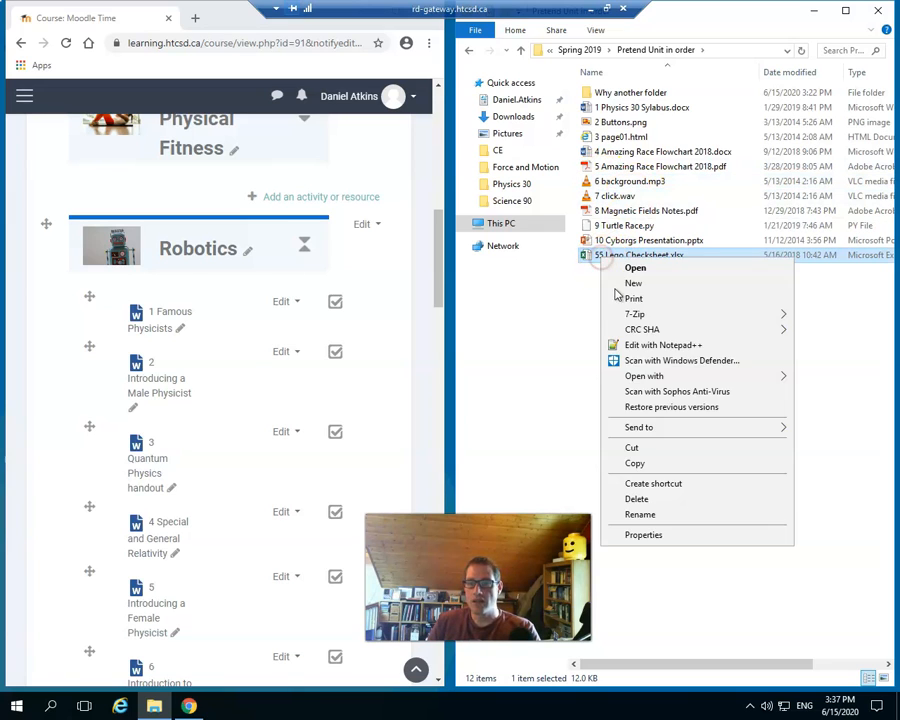
click(651, 515)
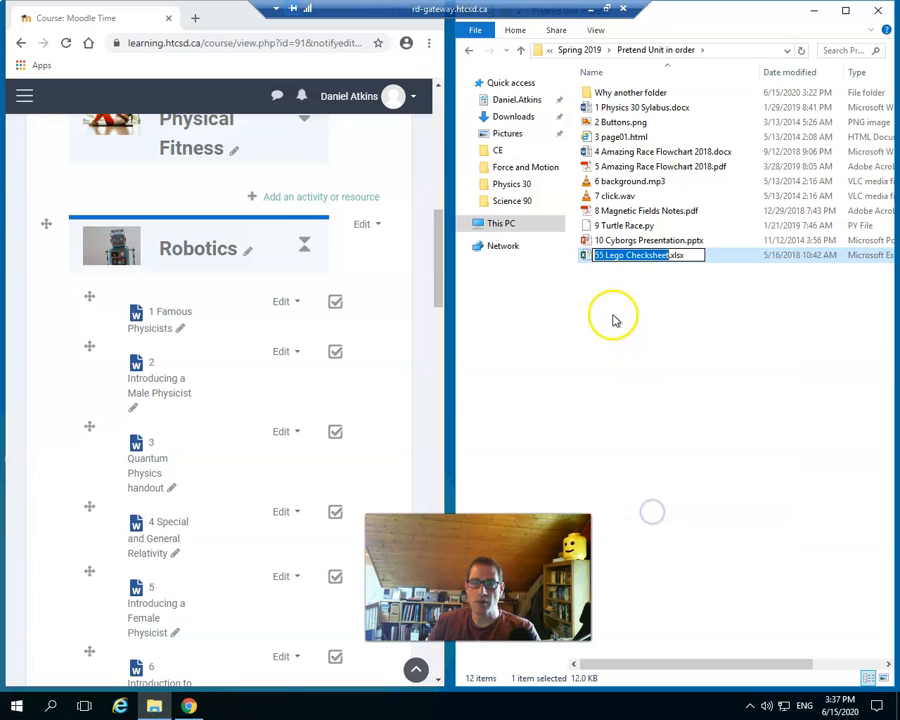
click(603, 257)
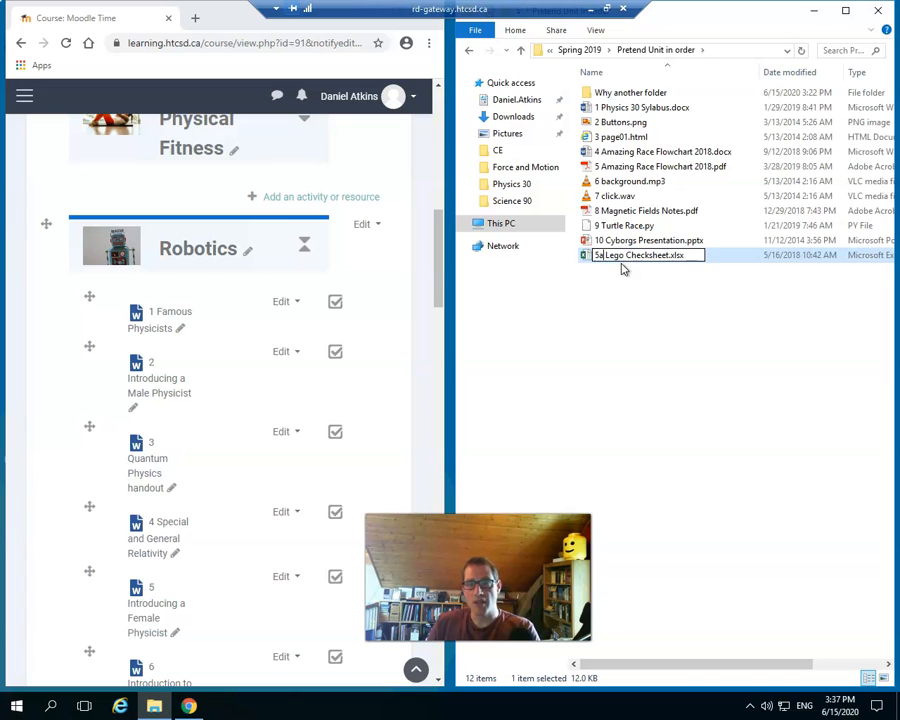
click(618, 270)
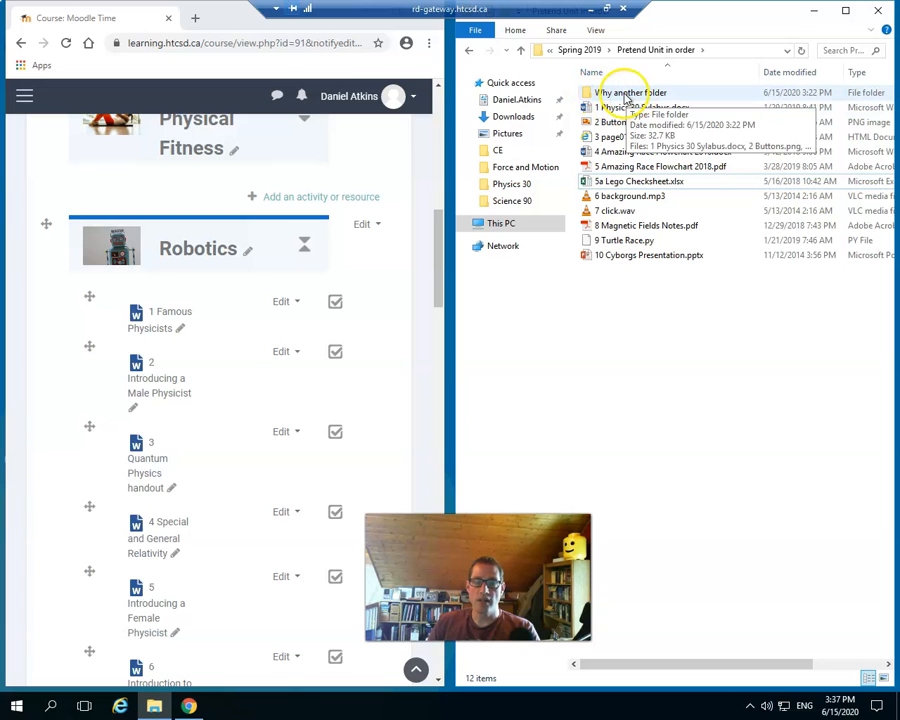
- View the contents of the Why another folder subfolder, then return to Pretend Unit in order and clear the selection
key(ctrl+a)
click(621, 307)
click(621, 94)
double_click(621, 94)
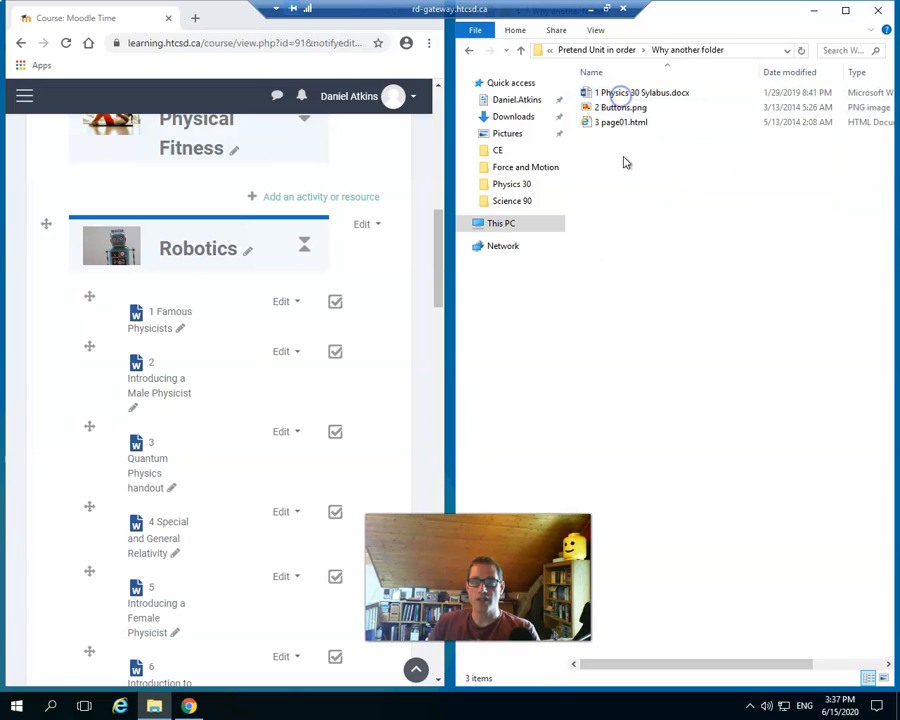
click(632, 52)
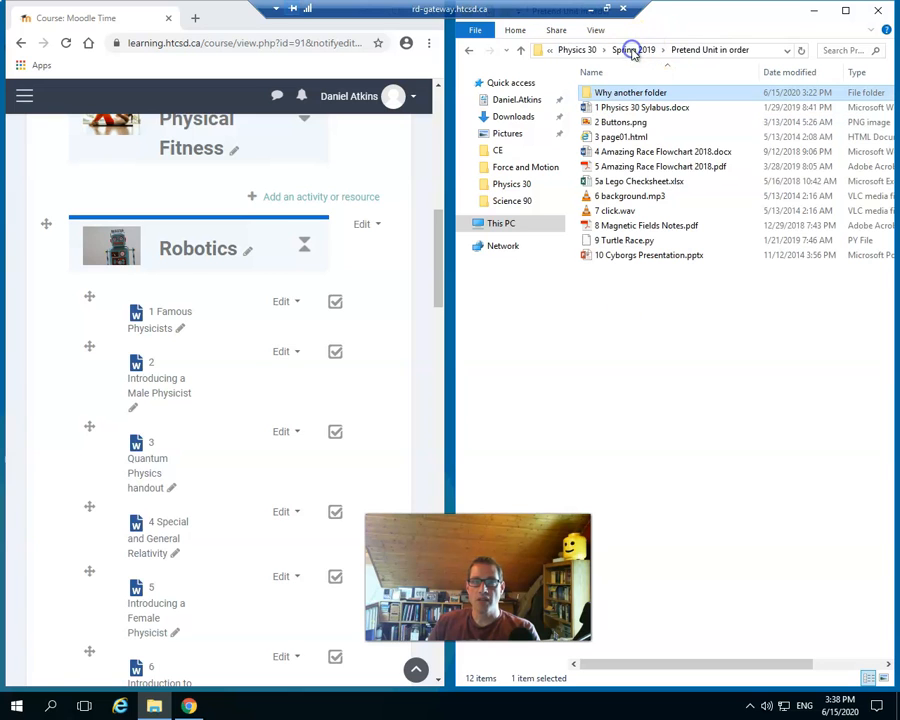
click(633, 312)
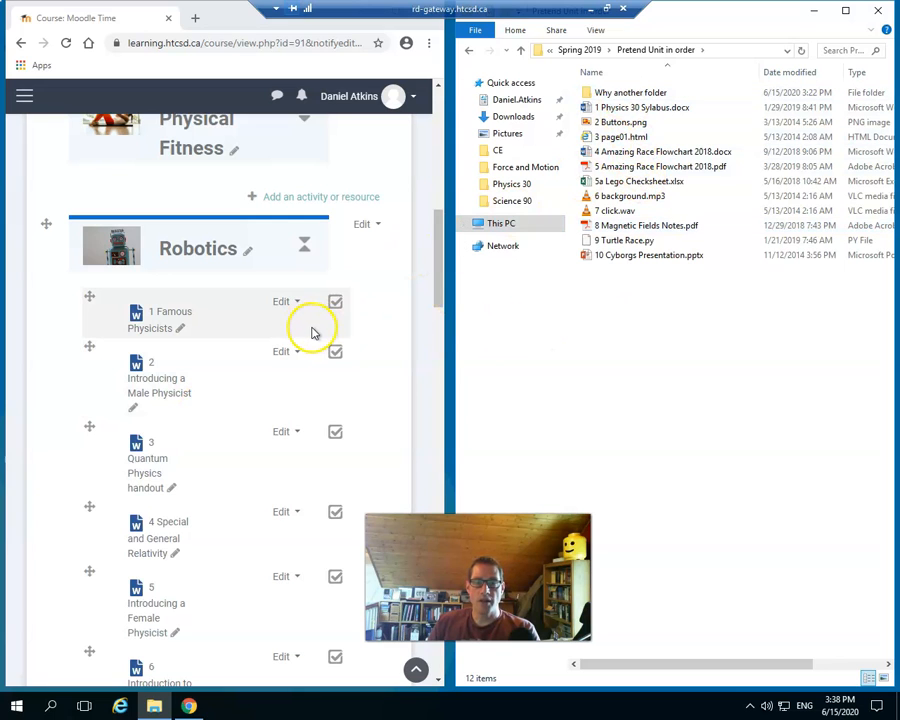
- Add all items of the Pretend Unit in order folder, including its subfolder, to the Physical Fitness section and dismiss the alert
scroll(287, 342, down, 5)
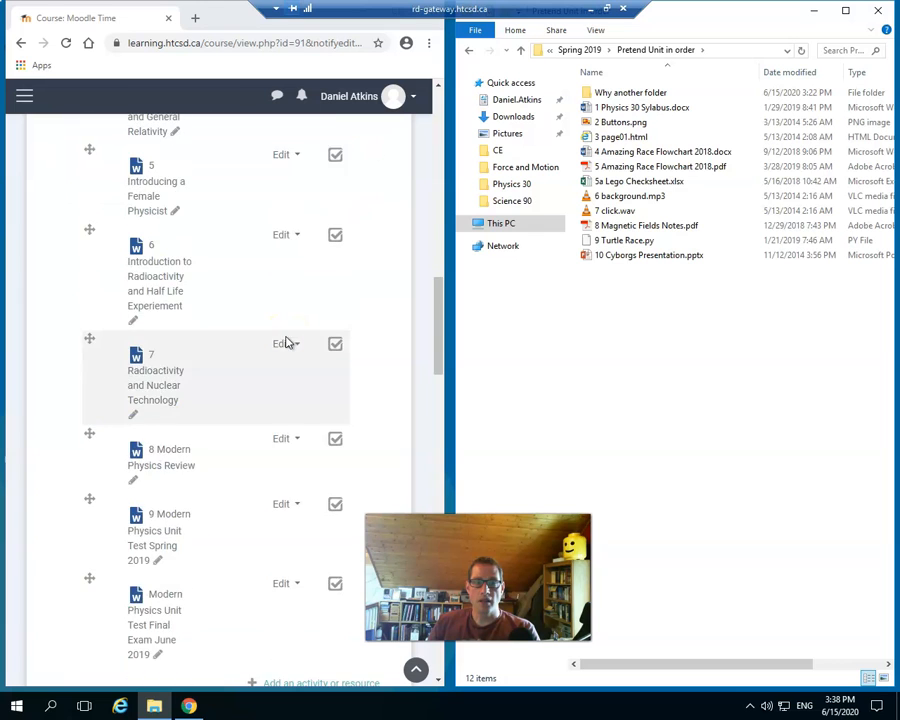
scroll(287, 342, up, 6)
scroll(287, 342, up, 1)
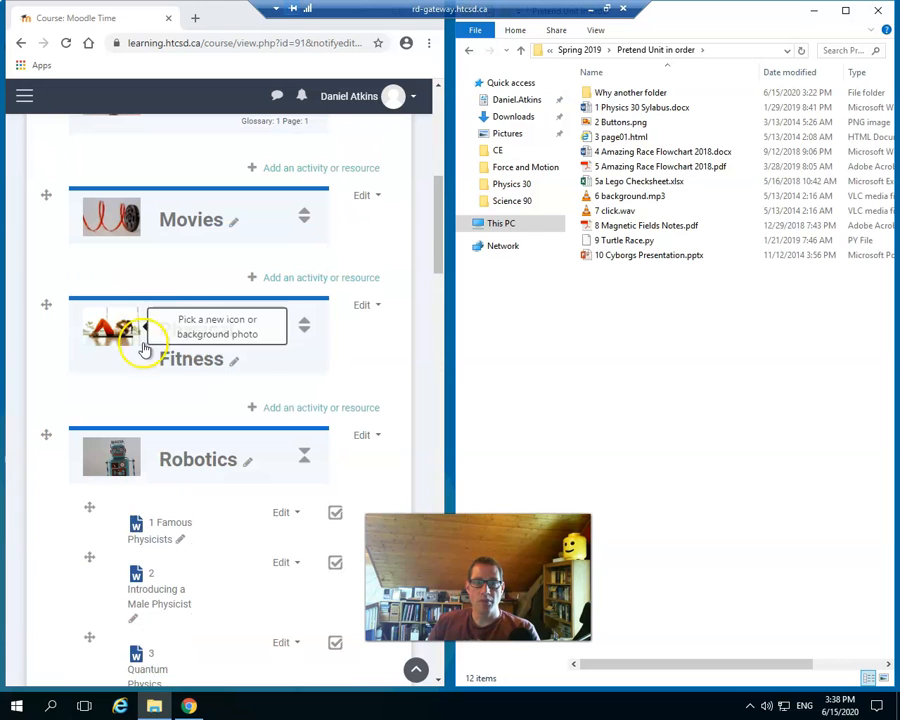
drag(629, 316, 617, 95)
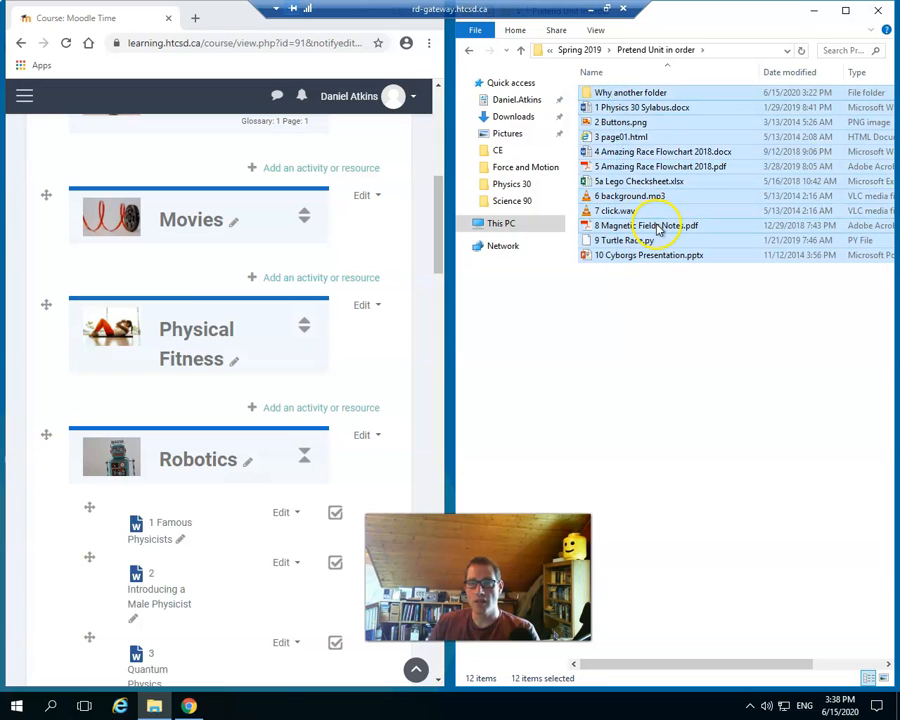
click(657, 312)
drag(668, 310, 180, 402)
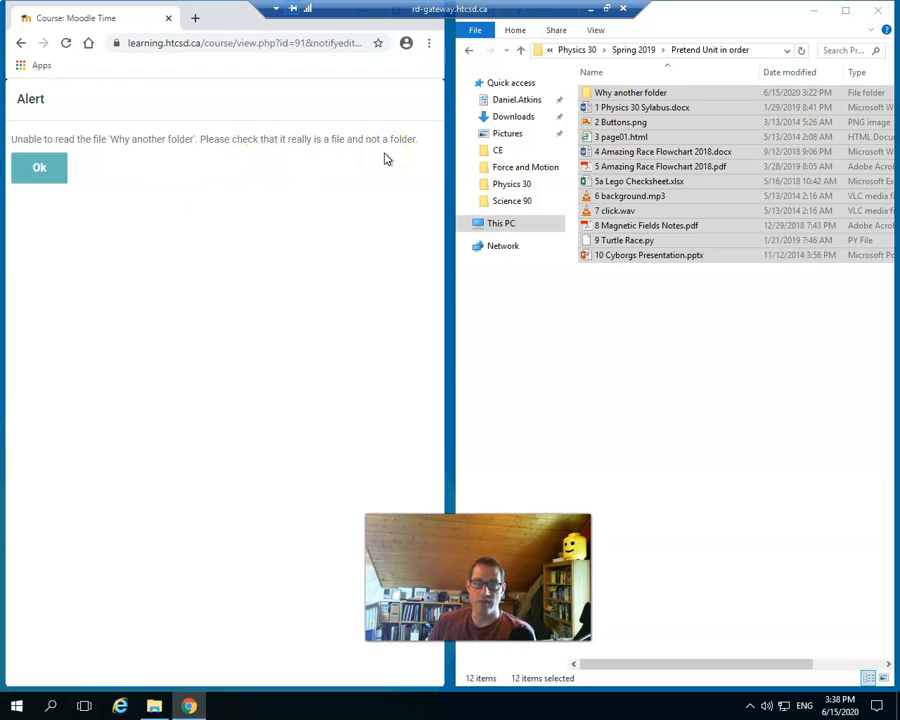
click(46, 174)
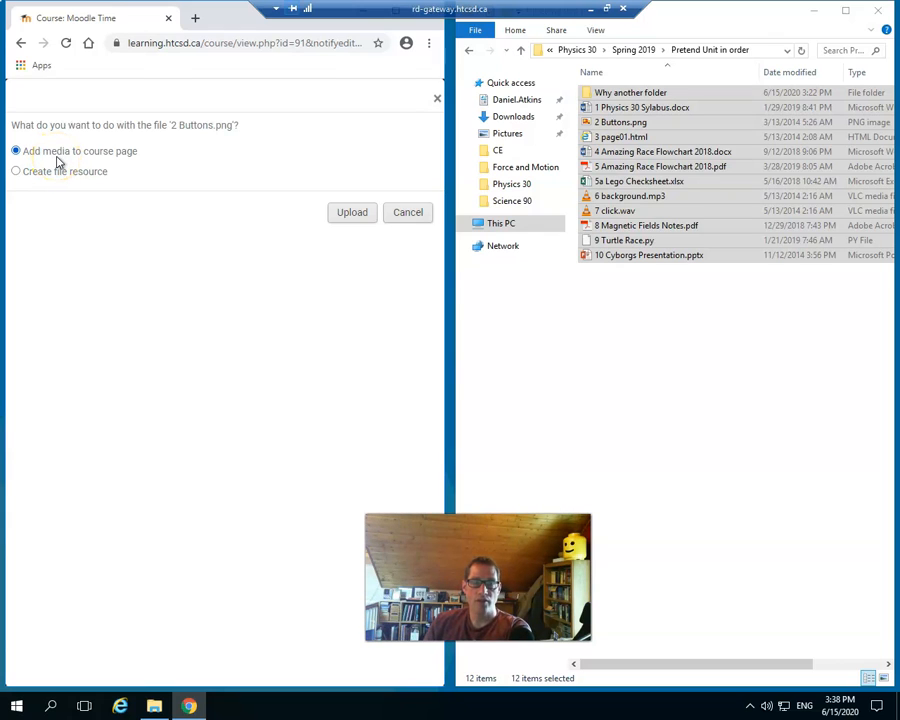
- Upload 2 Buttons.png, 6 background.mp3 and 7 click.wav as media added to the course page
click(353, 216)
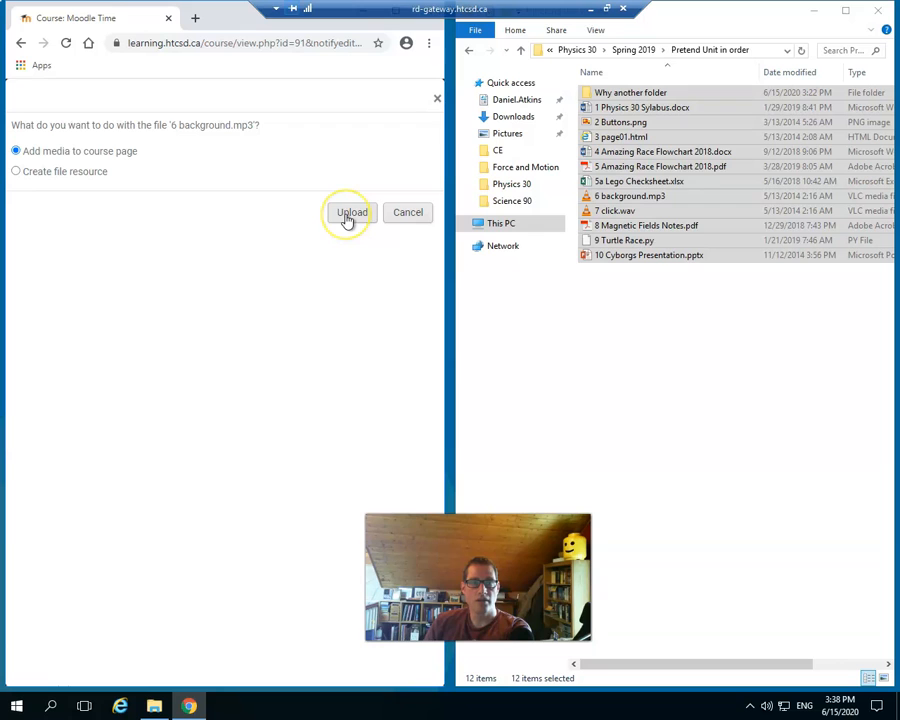
click(349, 216)
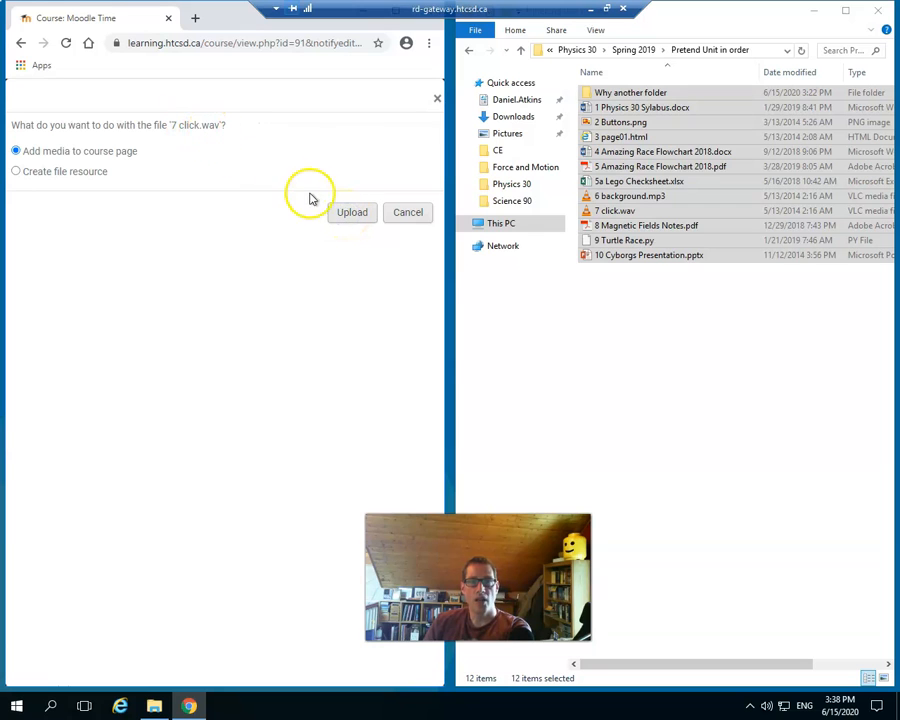
click(350, 218)
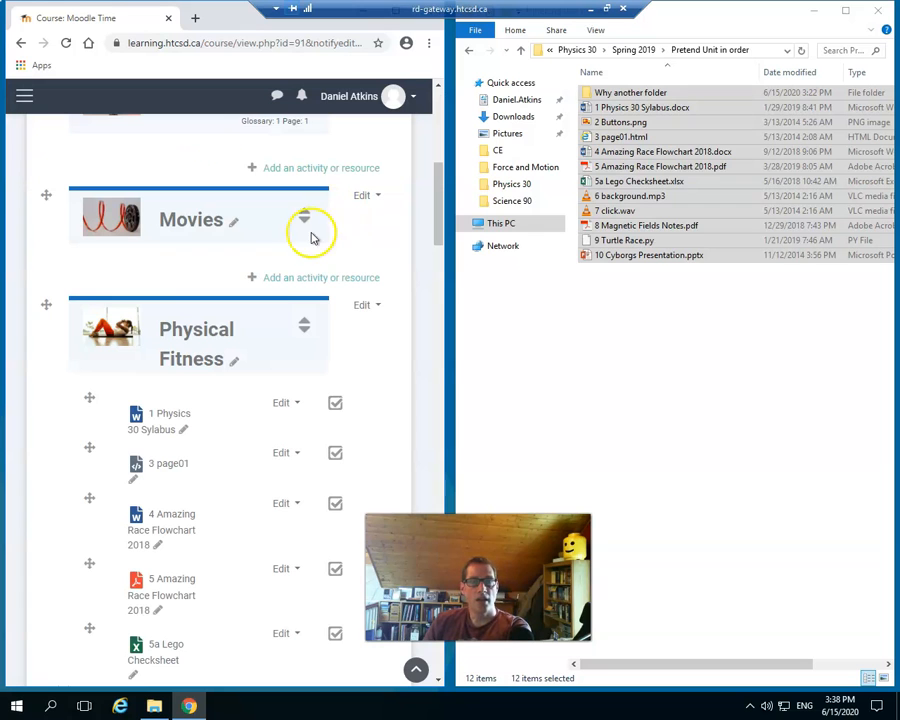
- Maximize the course window and test the embedded 6 background.mp3 and 7 click.wav audio players in Physical Fitness
scroll(244, 400, down, 3)
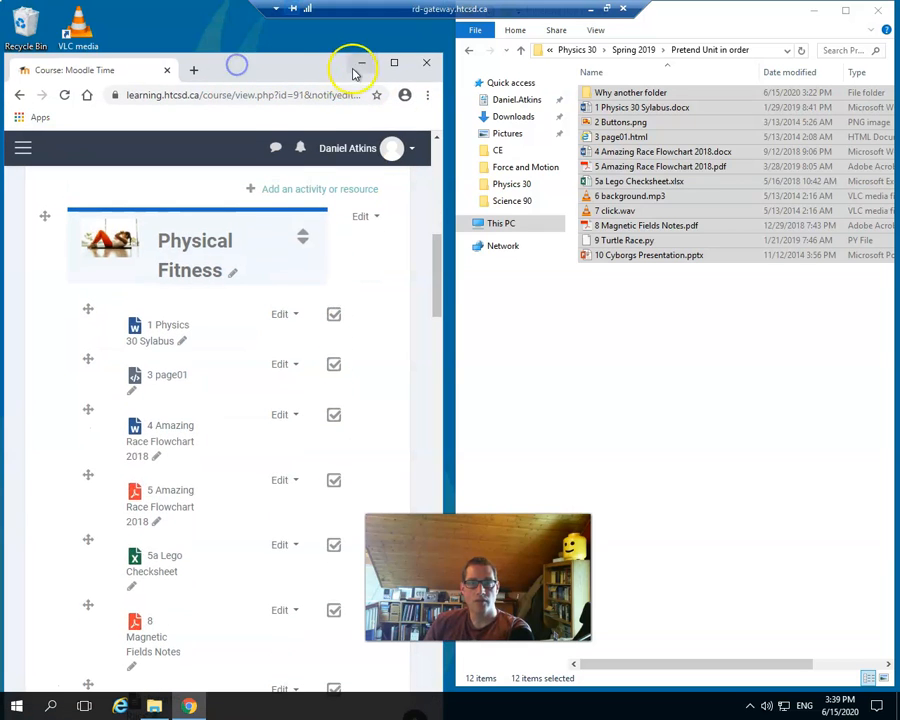
click(394, 64)
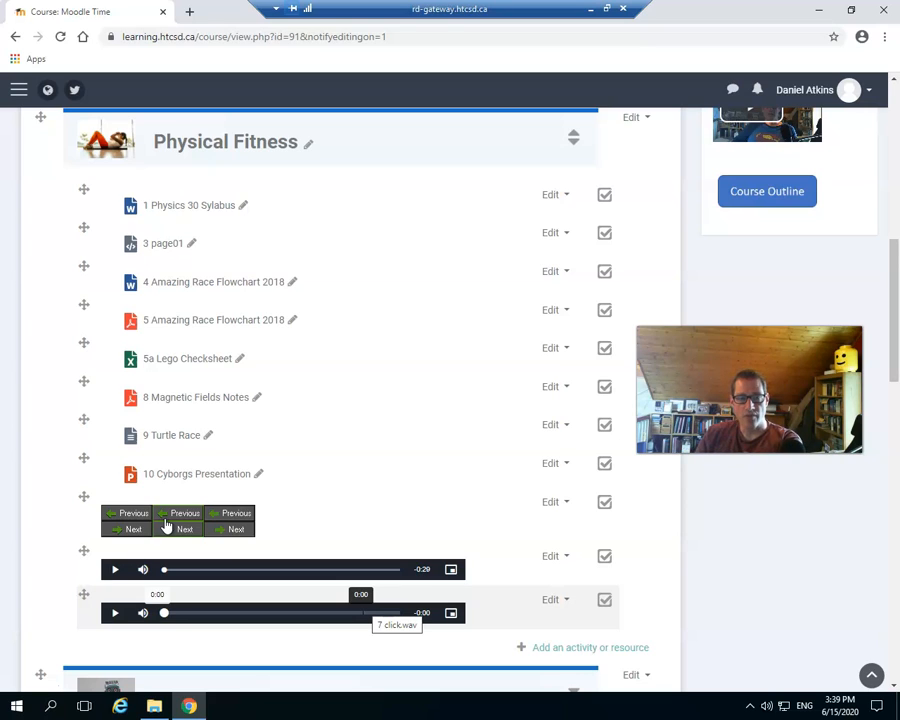
click(115, 570)
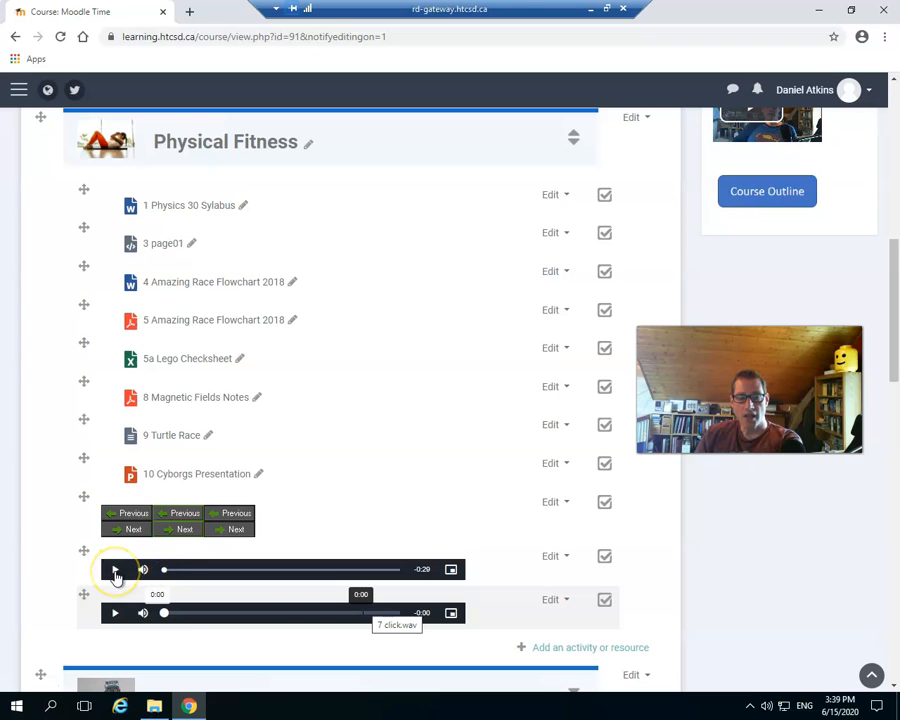
click(115, 570)
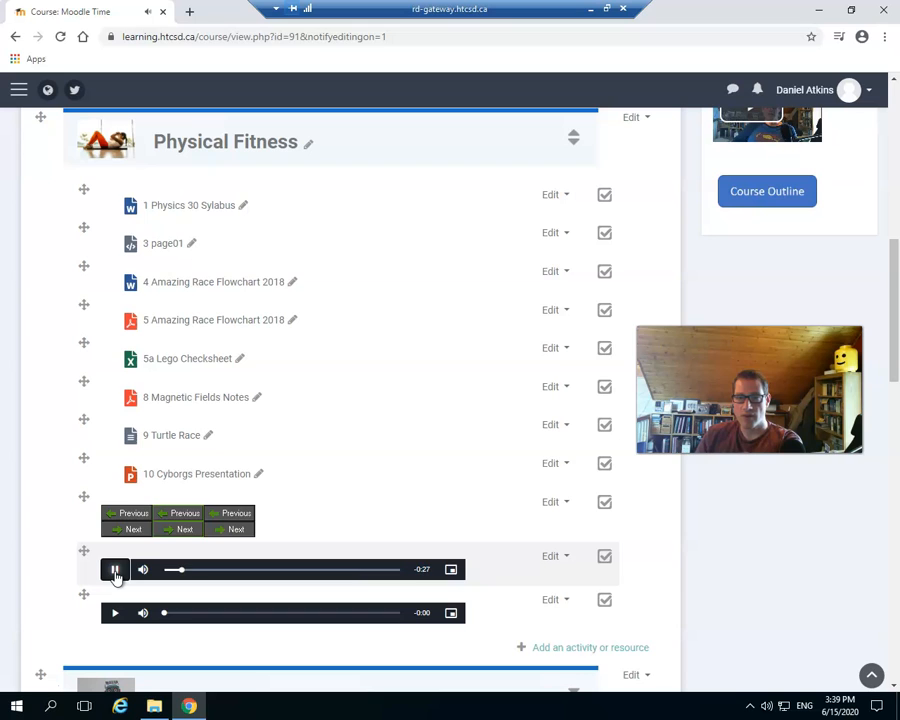
click(112, 611)
click(118, 568)
click(133, 604)
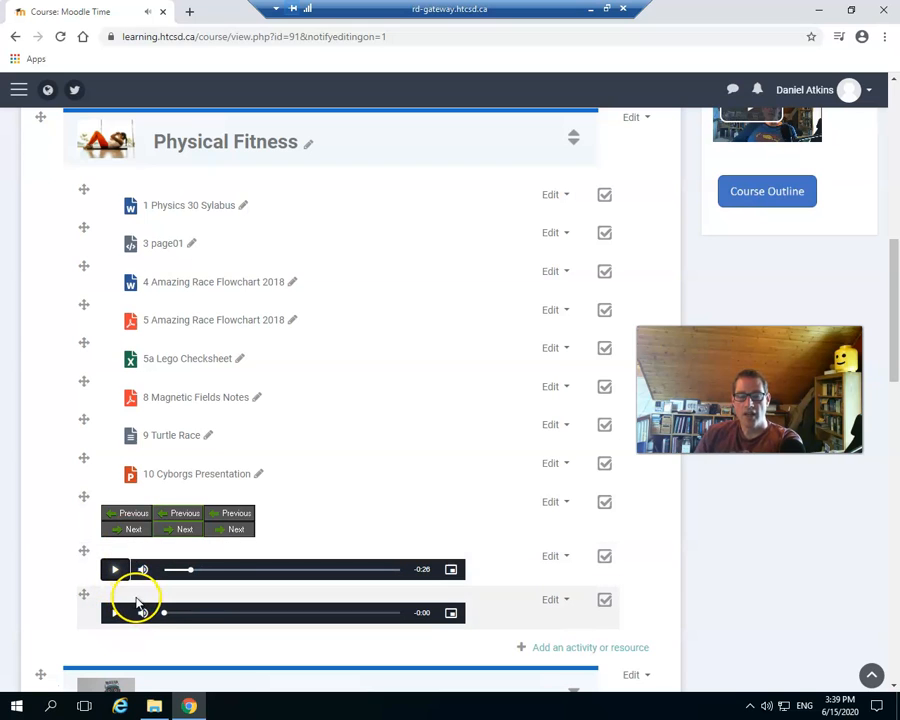
click(210, 584)
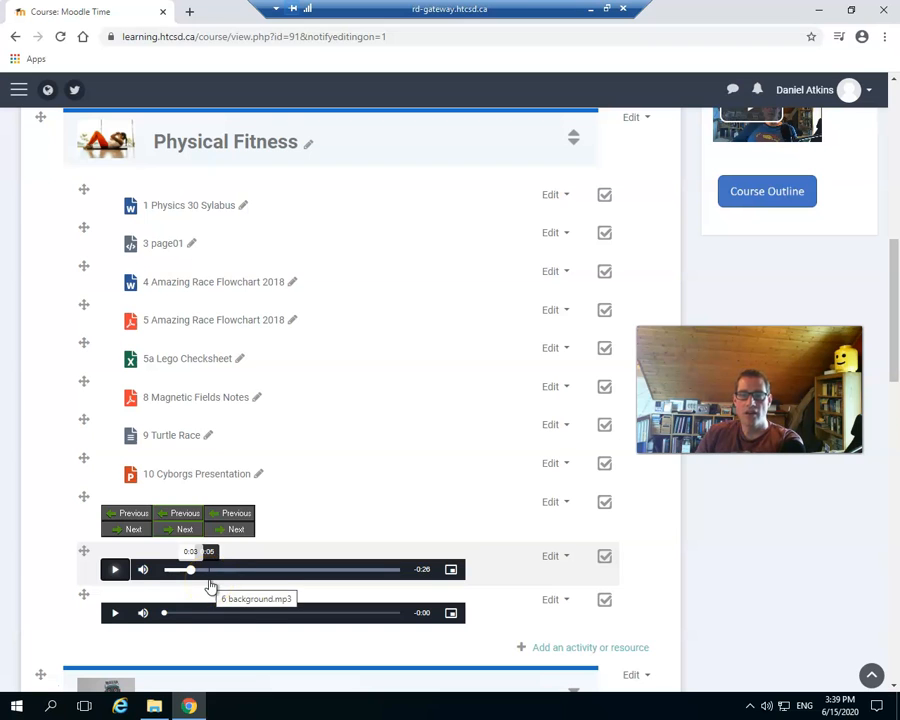
click(110, 570)
click(167, 214)
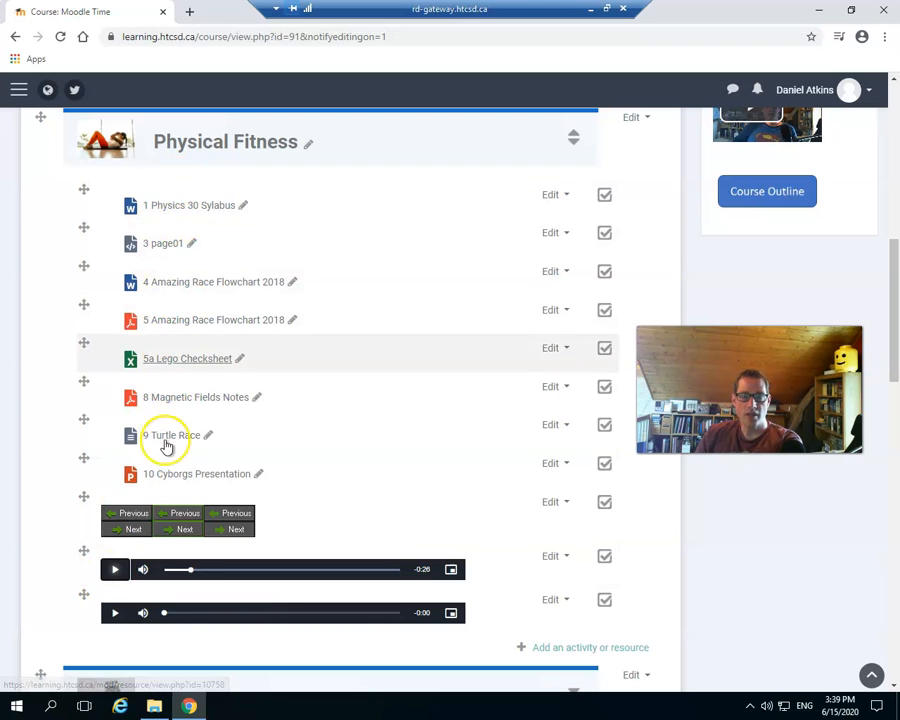
- Delete the 2 Buttons.png image label from the Physical Fitness section and confirm the deletion
click(562, 501)
click(511, 645)
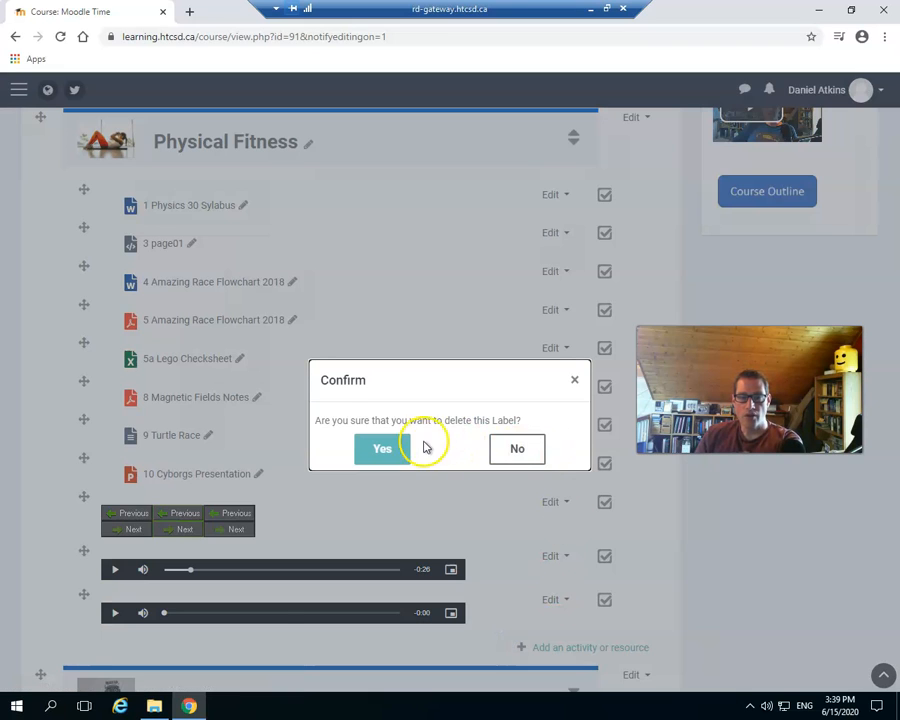
click(404, 446)
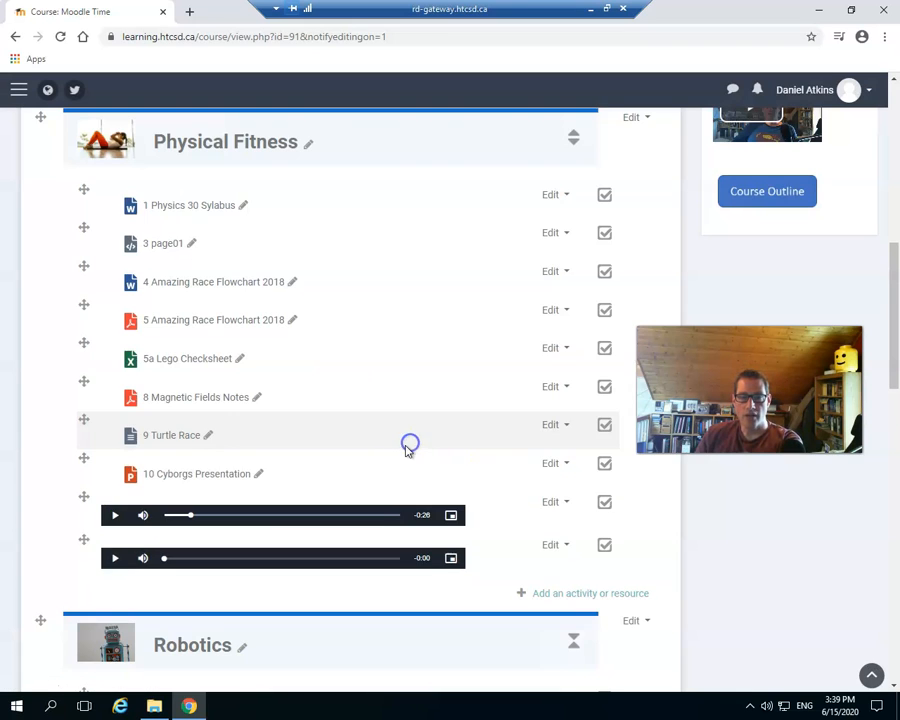
- Delete the embedded 6 background.mp3 and 7 click.wav audio players from the Physical Fitness section, confirming each deletion
click(565, 504)
click(507, 640)
click(386, 450)
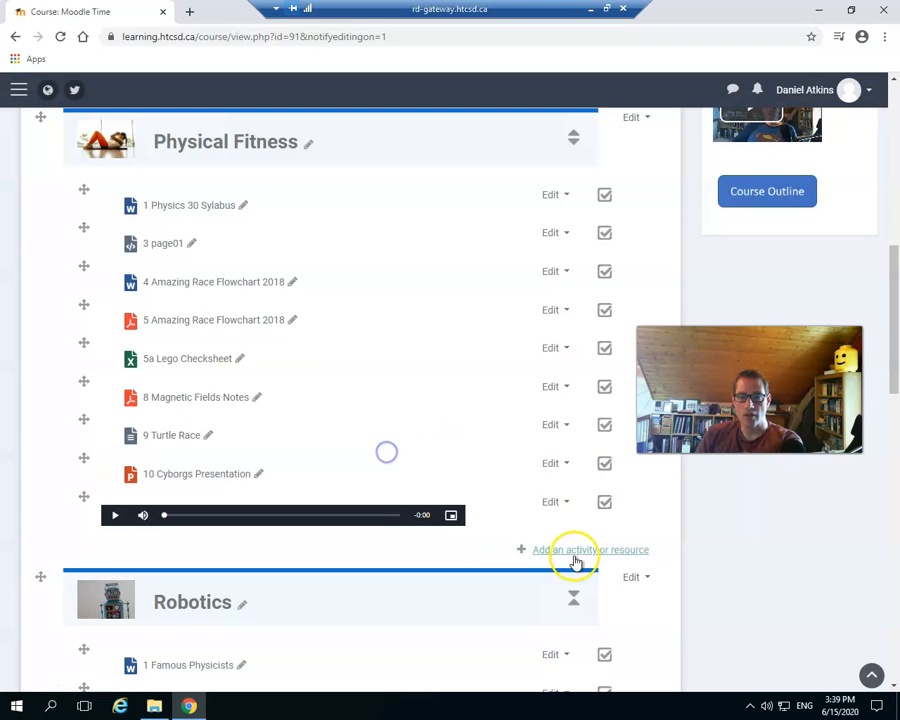
click(565, 504)
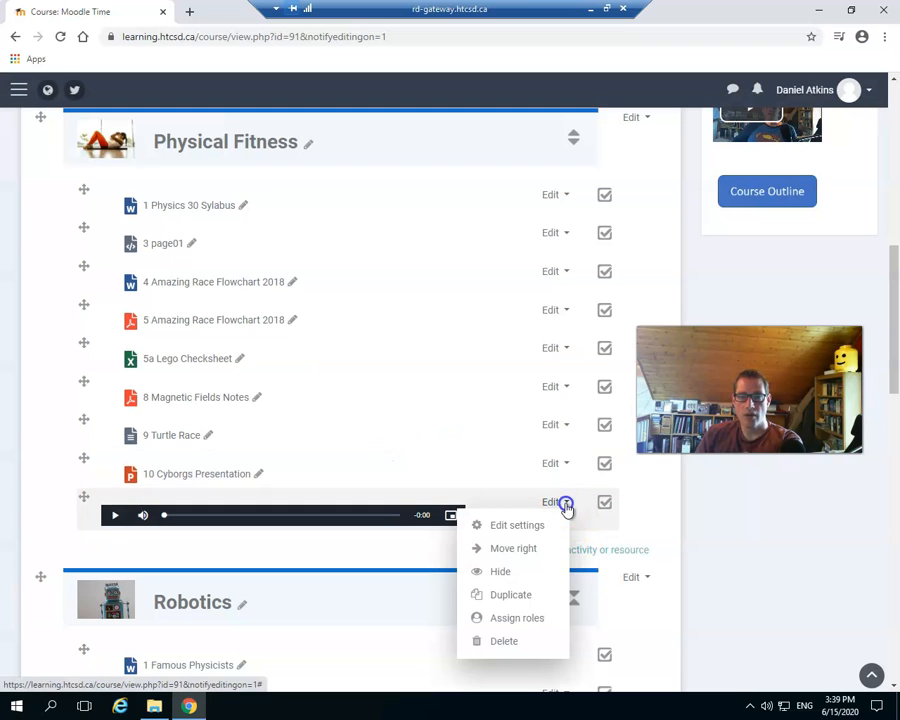
click(503, 641)
click(404, 450)
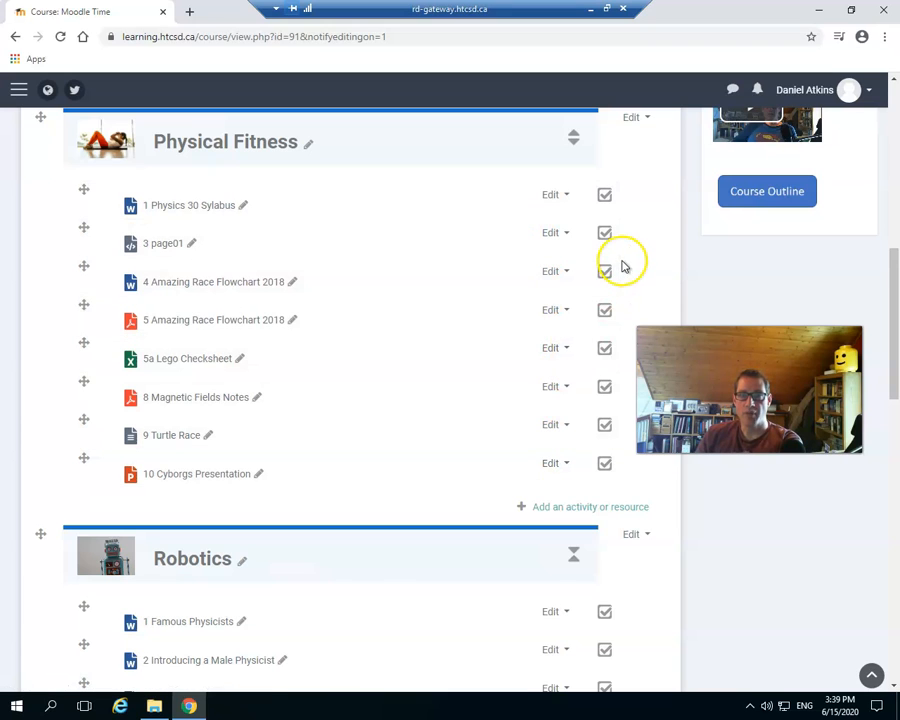
- Restore the smaller course window and drop 2 Buttons.png, 6 background.mp3 and 7 click.wav together into the Physical Fitness section
click(866, 9)
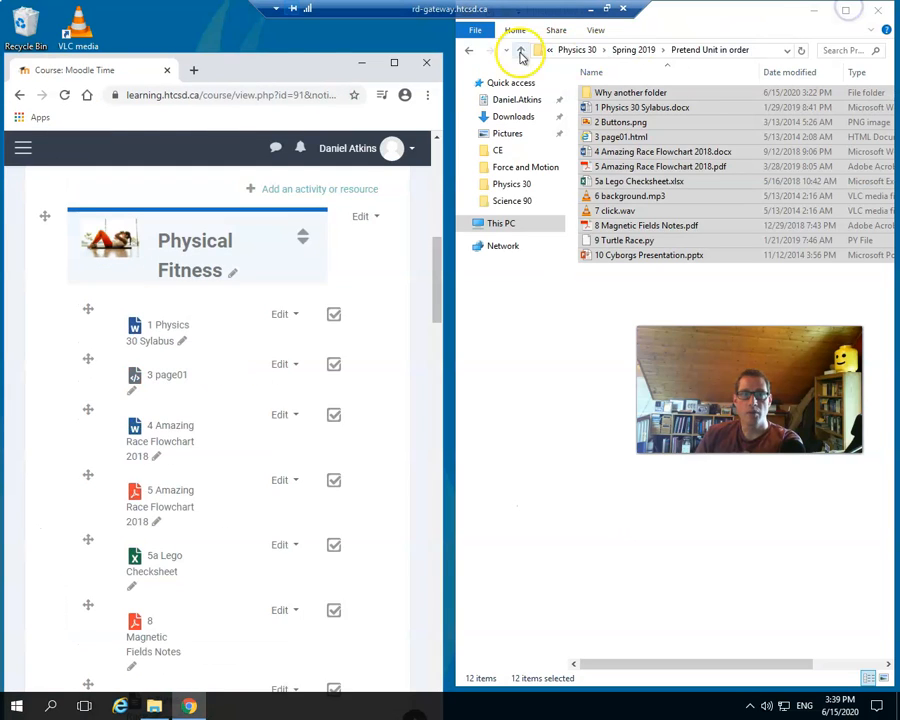
drag(292, 74, 292, 38)
click(596, 304)
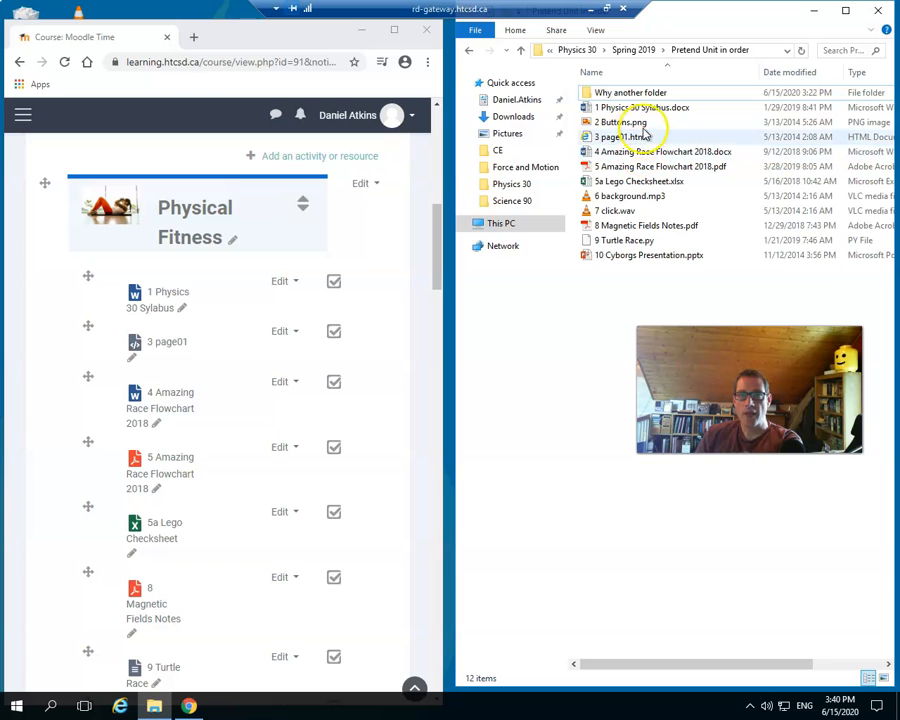
drag(632, 272, 667, 139)
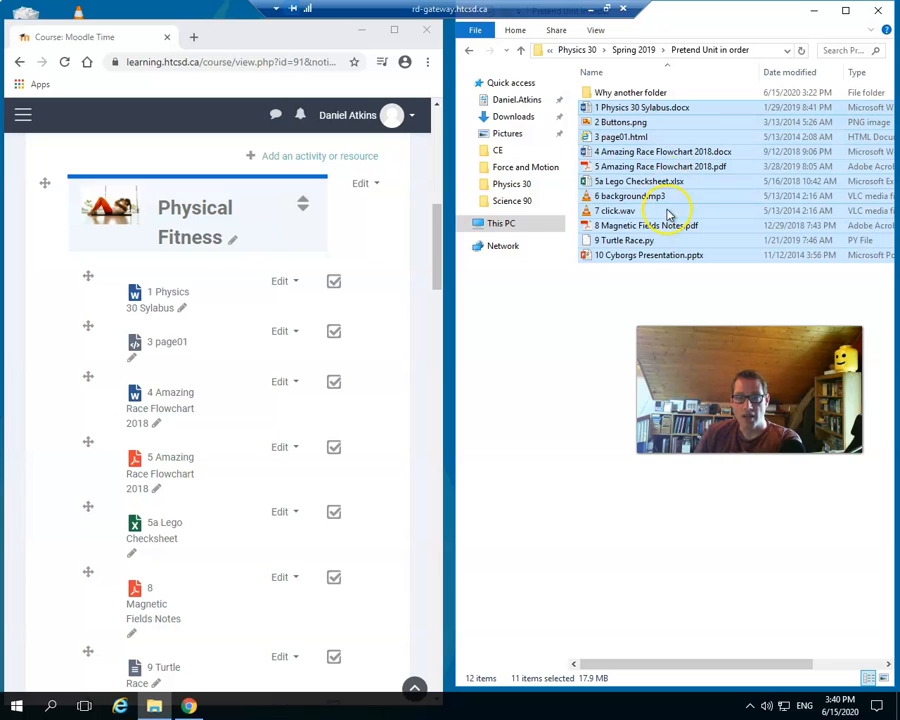
click(630, 197)
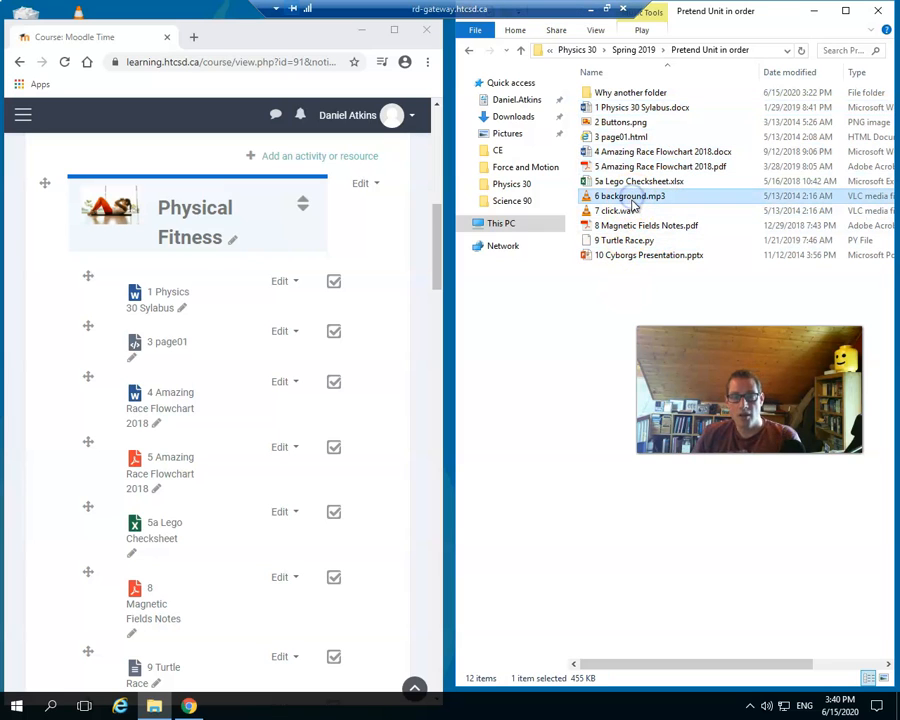
click(627, 219)
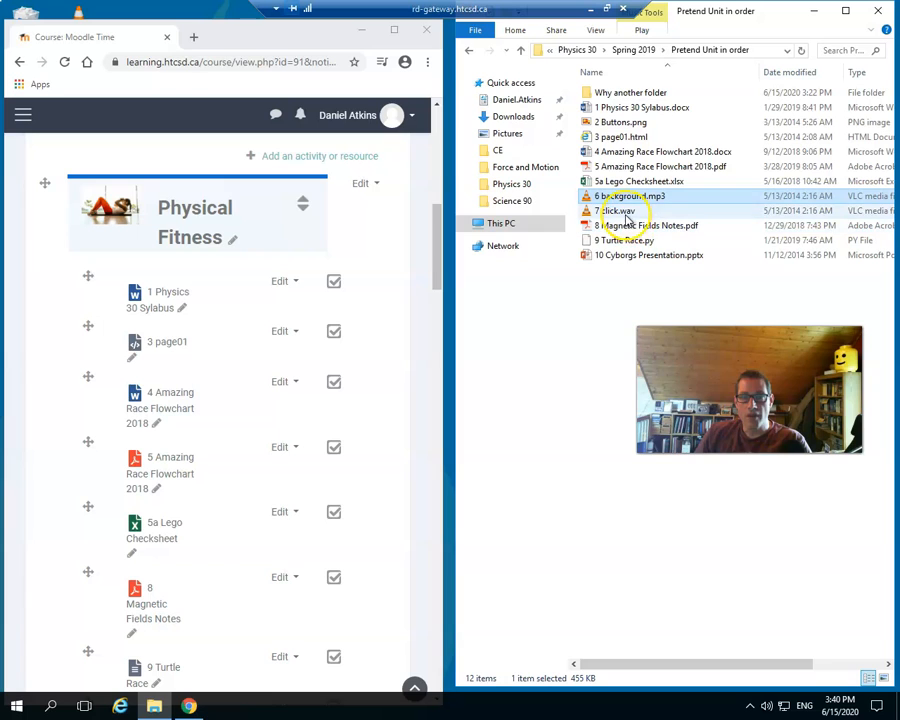
ctrl+click(625, 213)
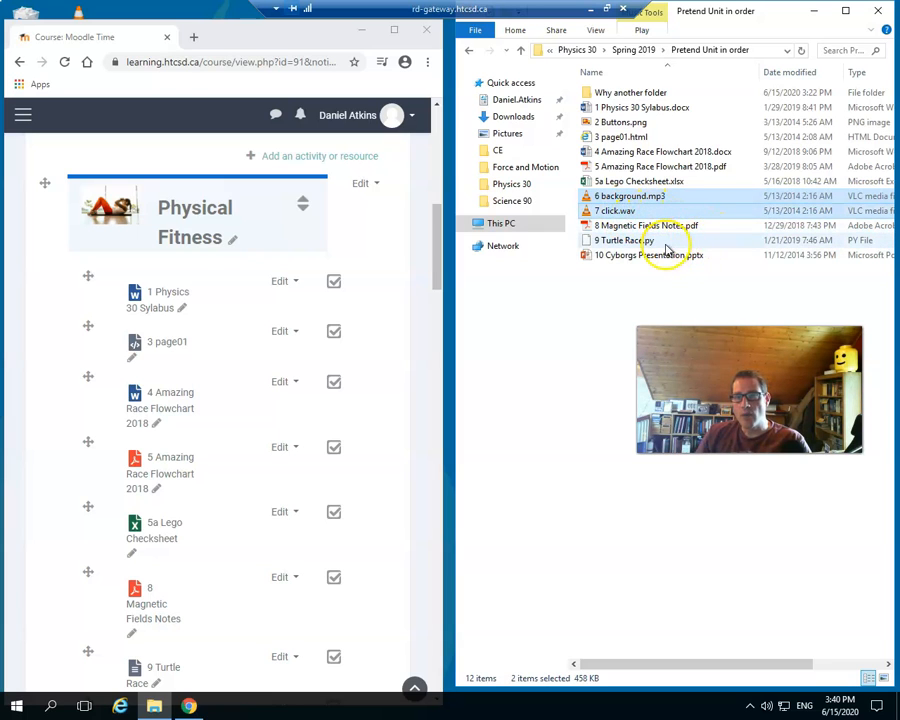
ctrl+click(647, 124)
drag(622, 122, 190, 495)
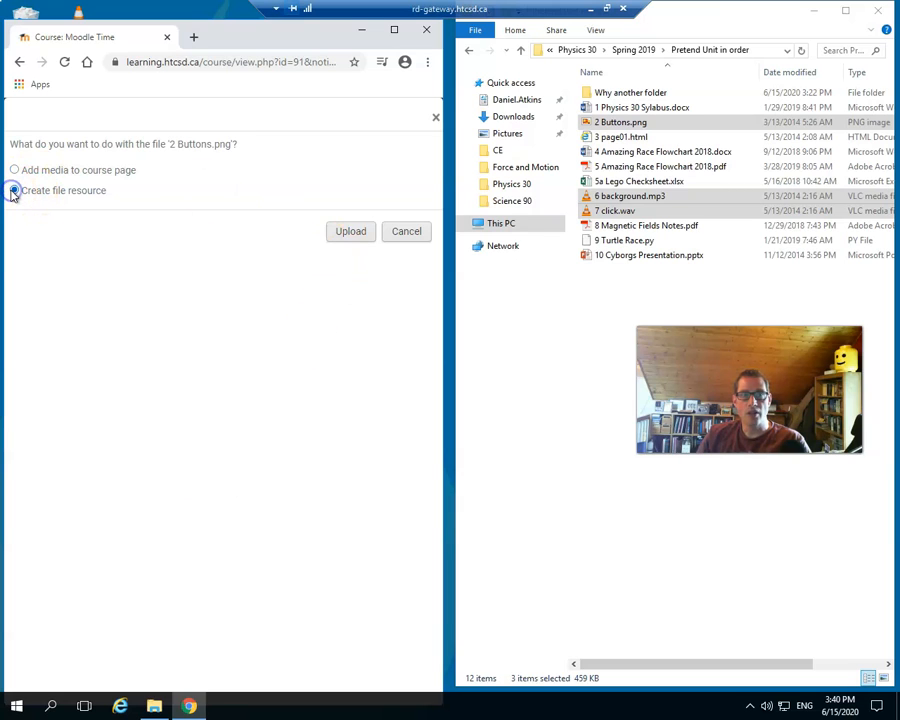
- Upload 2 Buttons.png, 6 background.mp3 and 7 click.wav as file resources instead of course page media
click(350, 231)
click(14, 190)
click(350, 231)
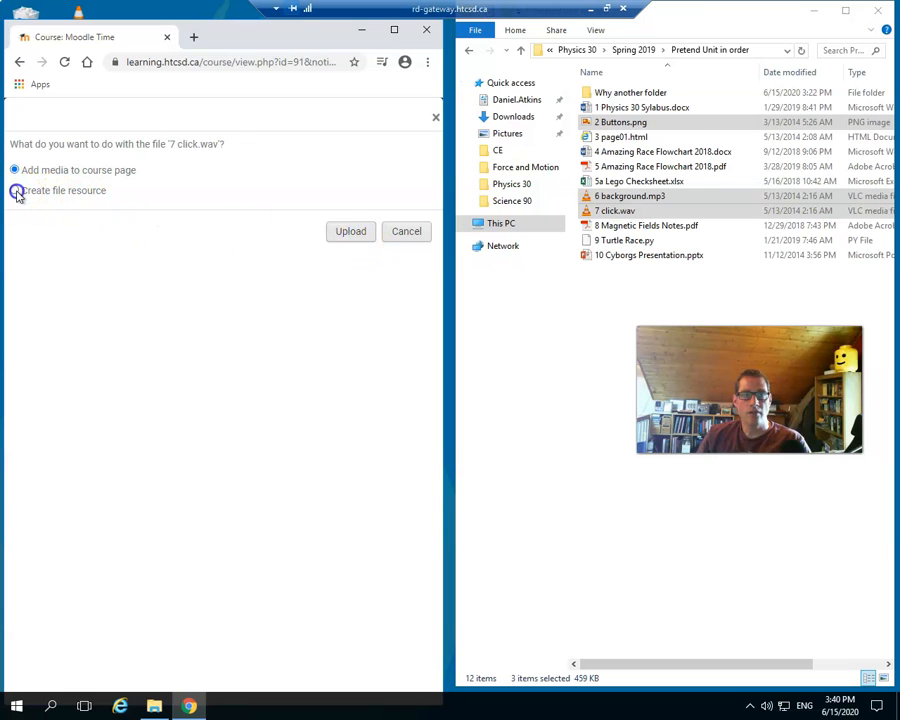
click(354, 233)
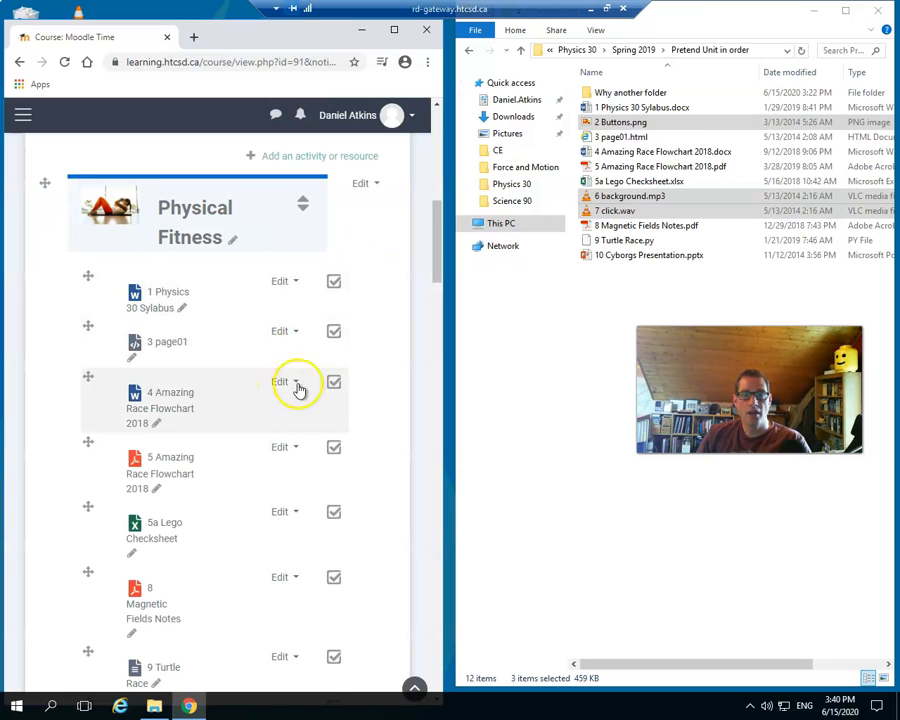
- Maximize the course window, open the 7 click resource, play its audio and return to the Physical Fitness section
click(390, 34)
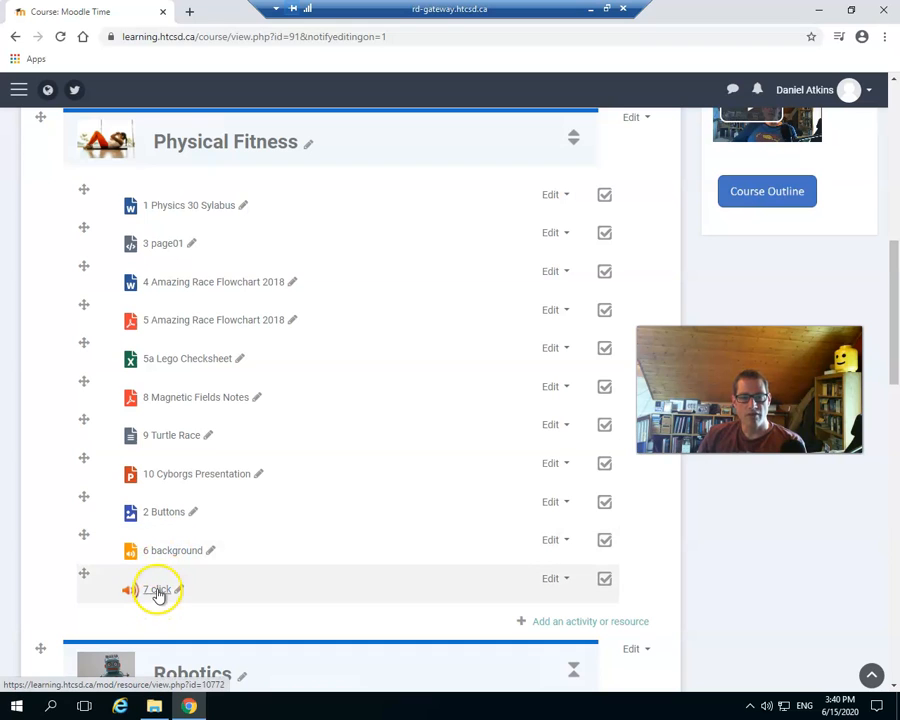
click(158, 589)
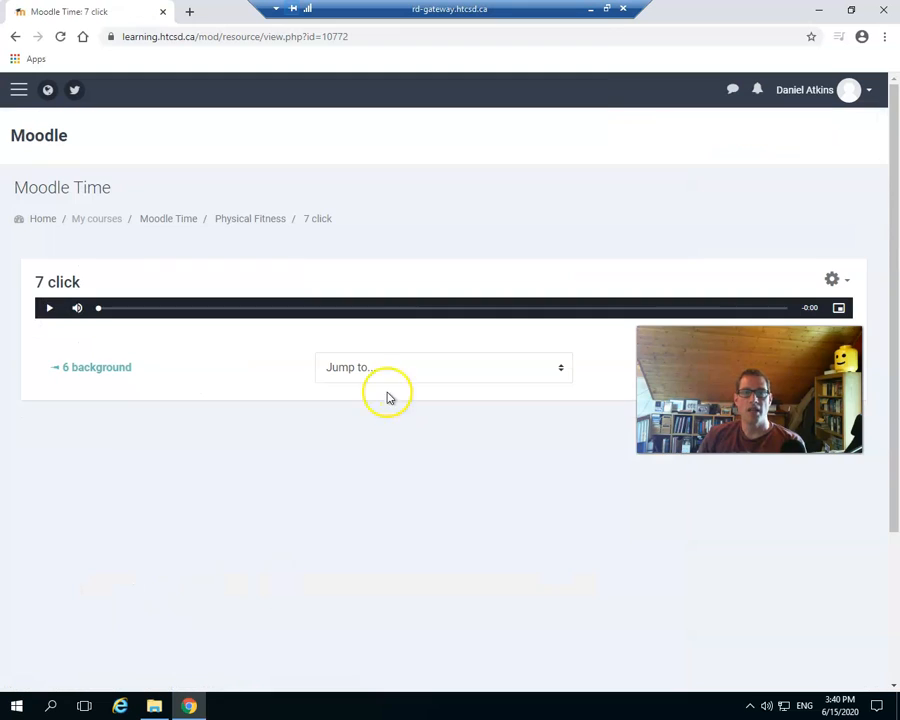
click(48, 307)
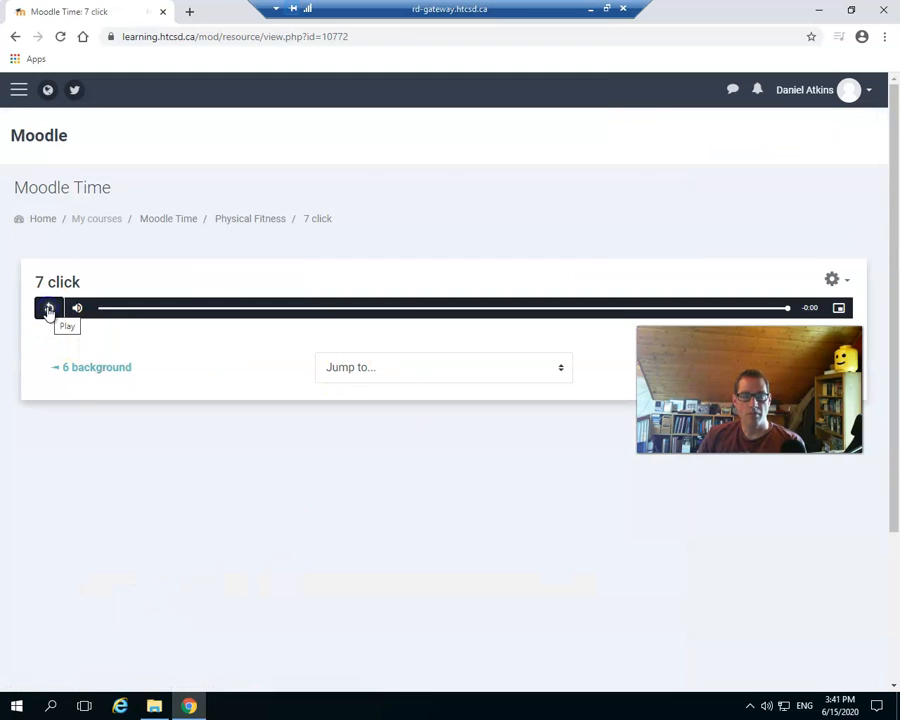
click(249, 219)
- Open the 6 background resource, play its audio and return to the Physical Fitness section
scroll(238, 540, down, 3)
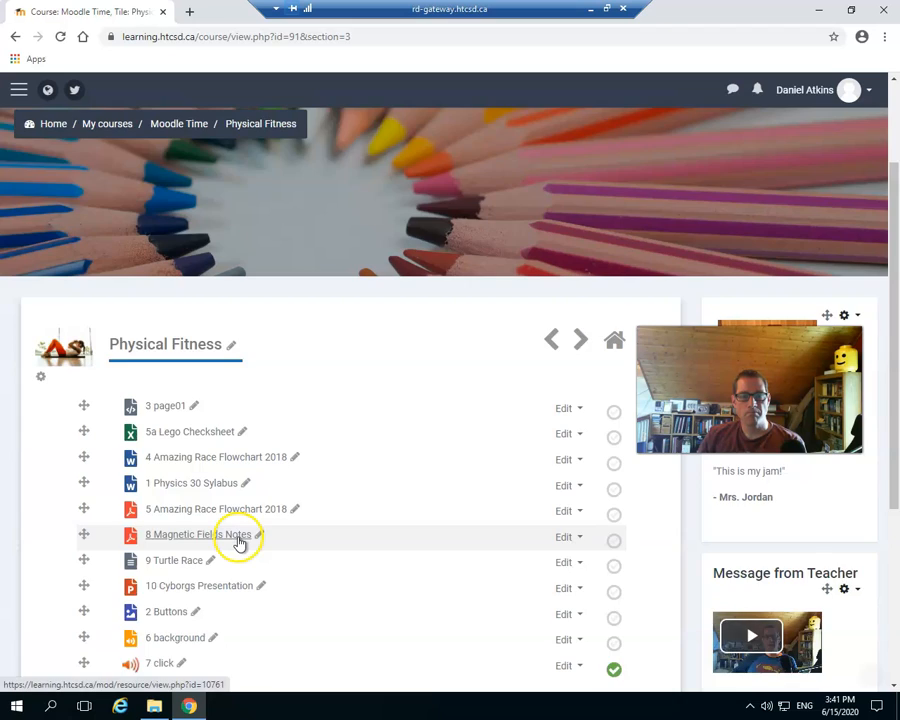
click(164, 481)
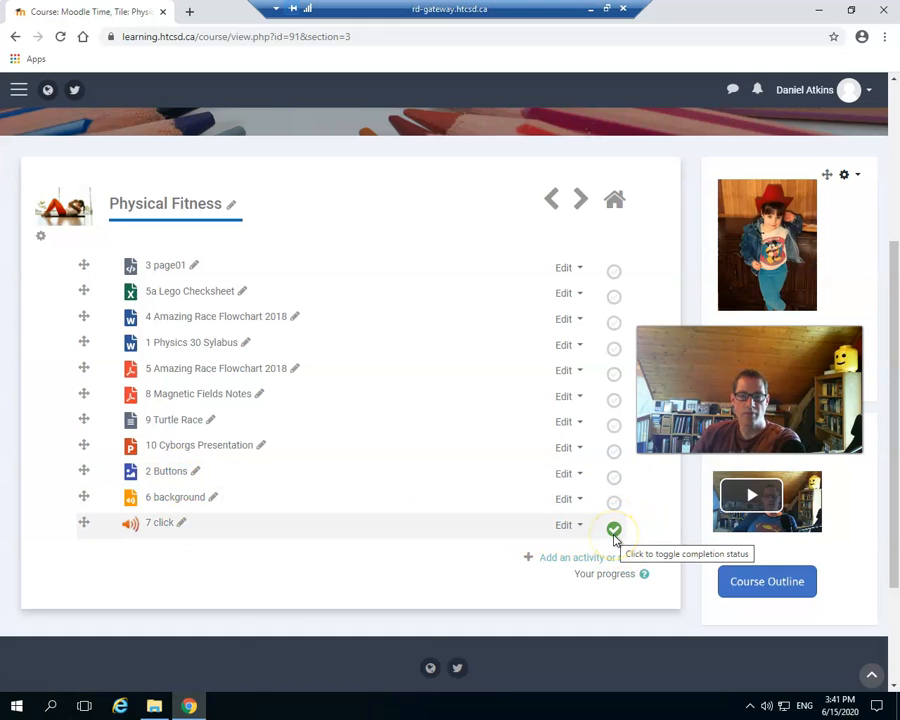
click(168, 500)
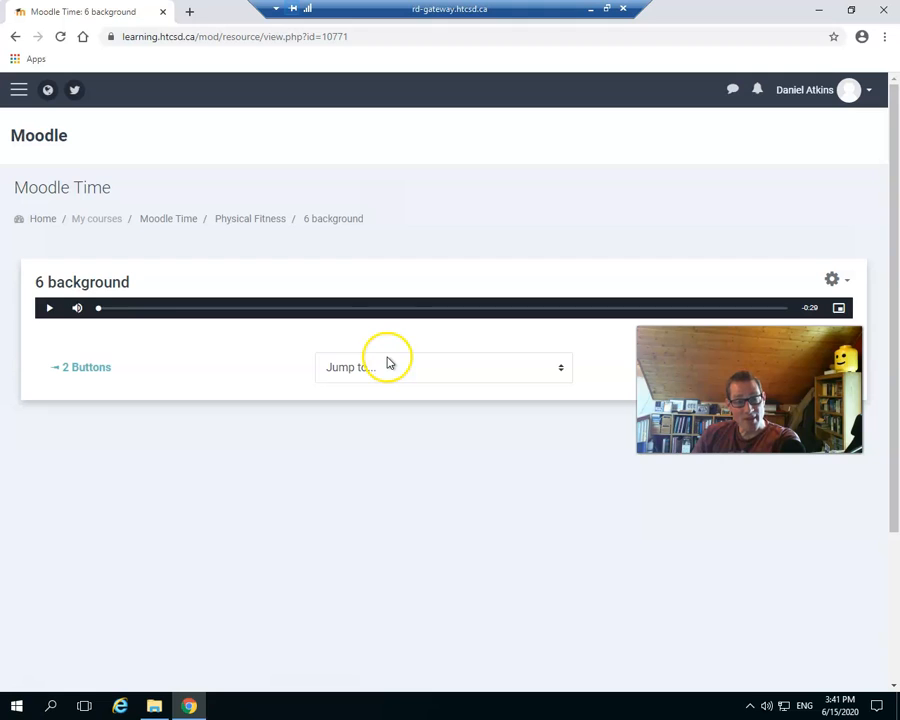
click(47, 310)
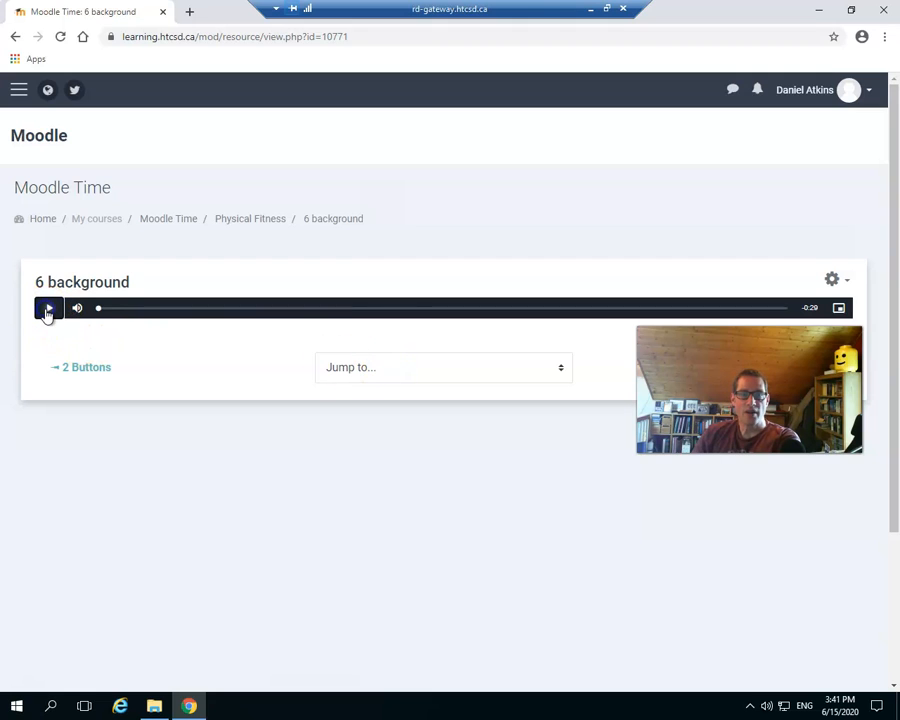
click(260, 222)
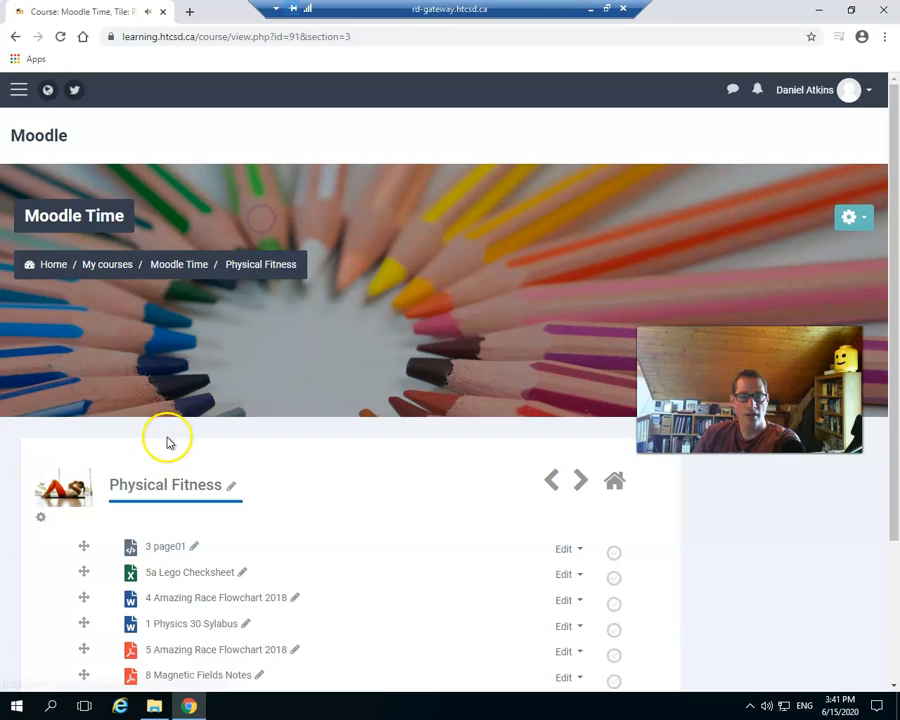
- View the 2 Buttons image resource and return to the Physical Fitness section
scroll(156, 534, down, 3)
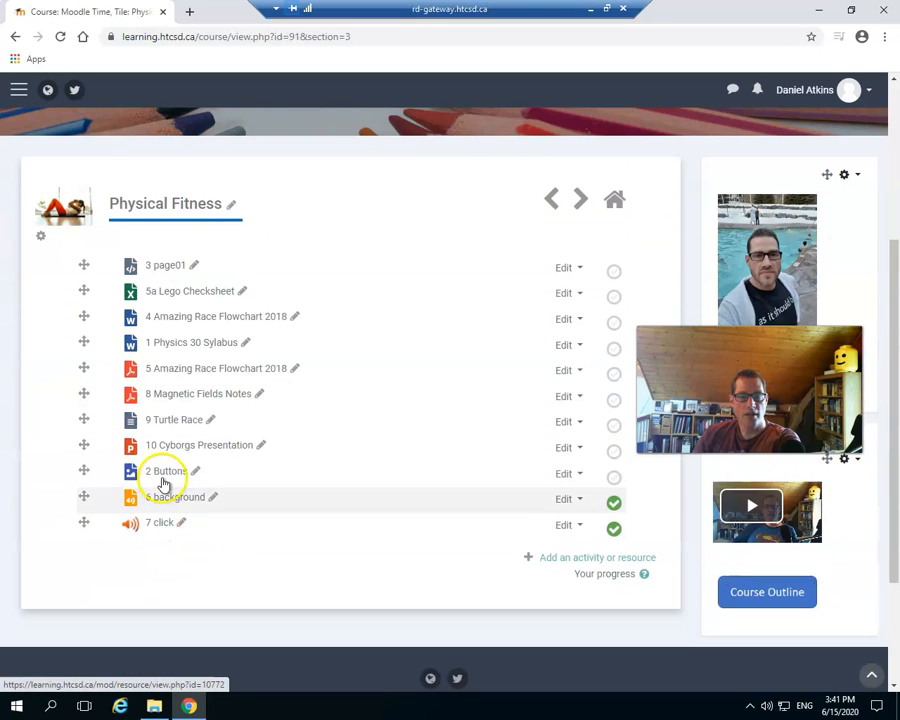
click(166, 471)
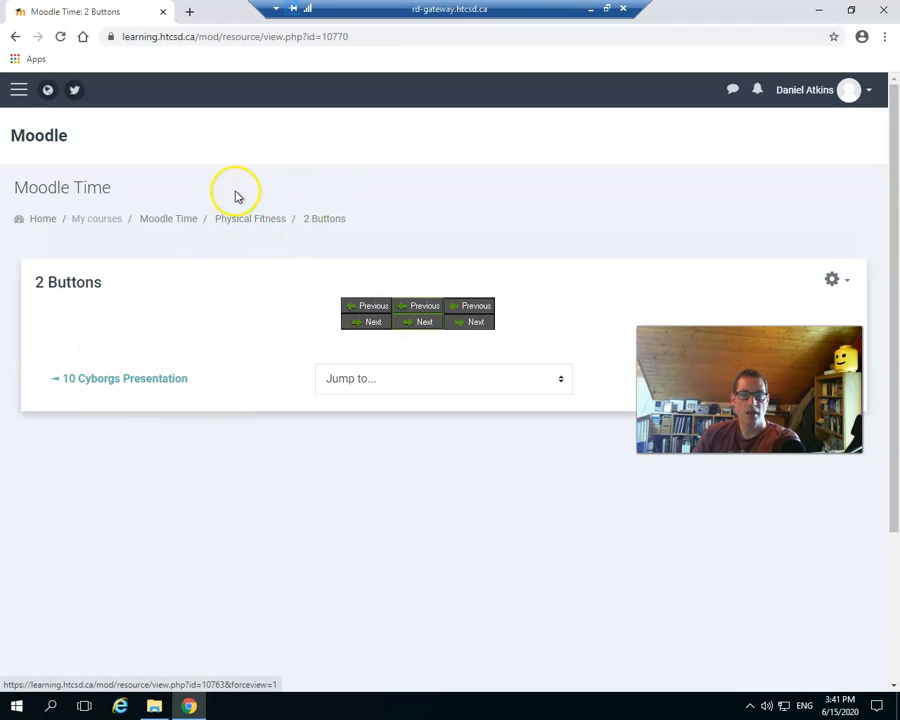
click(254, 220)
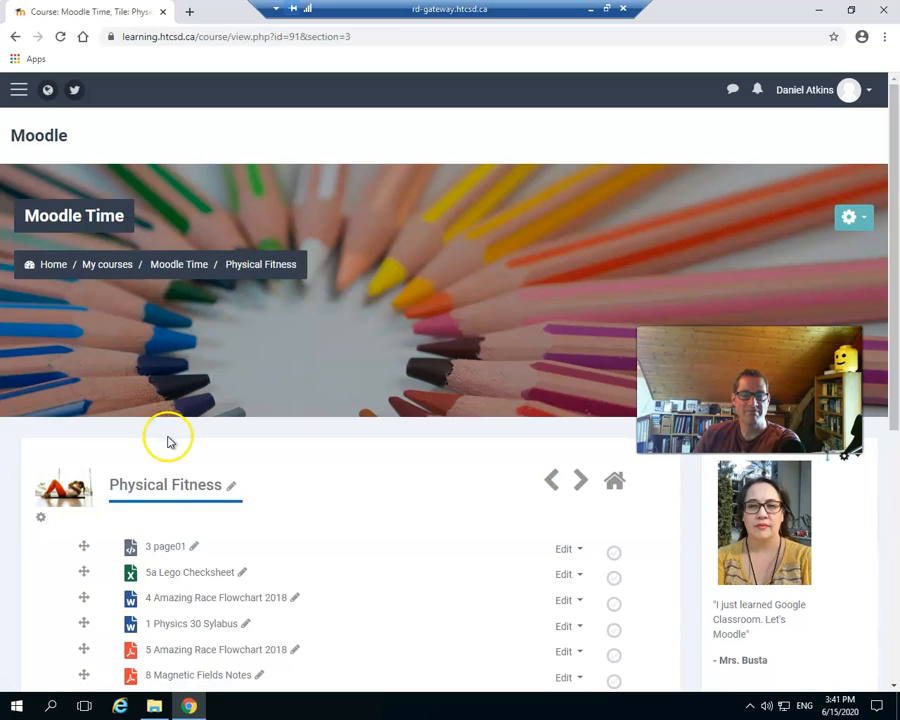
- Download 10 Cyborgs Presentation from the Physical Fitness section and open the downloaded file in PowerPoint
scroll(168, 438, down, 3)
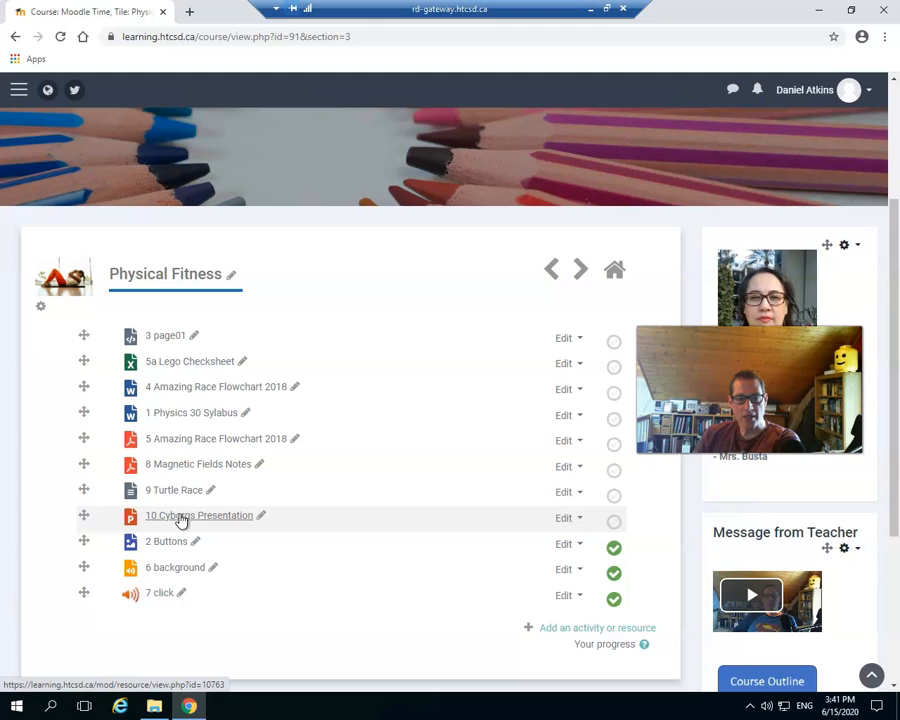
click(181, 518)
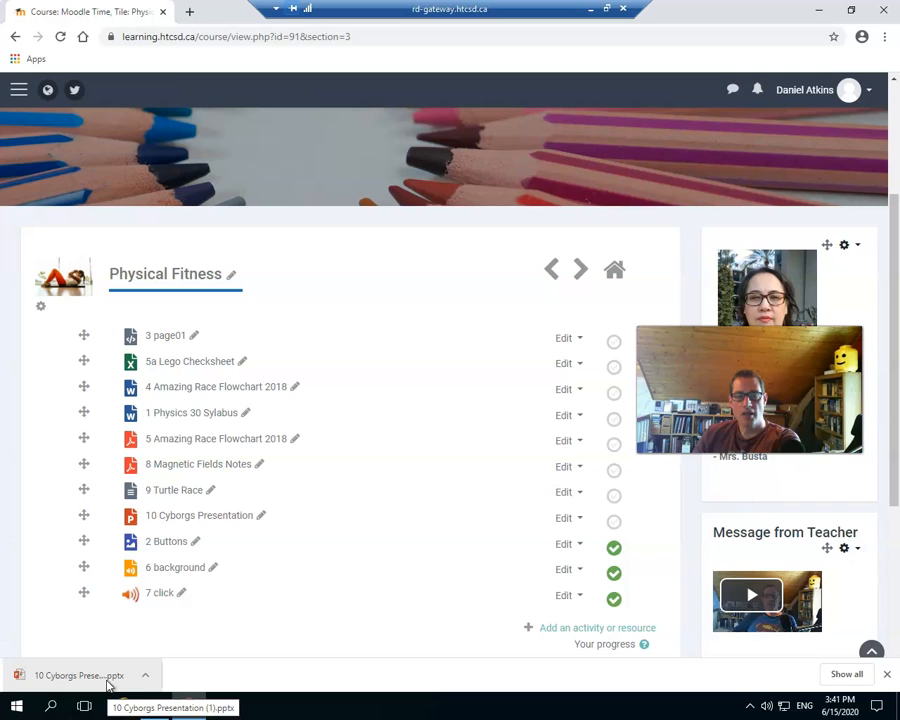
click(80, 676)
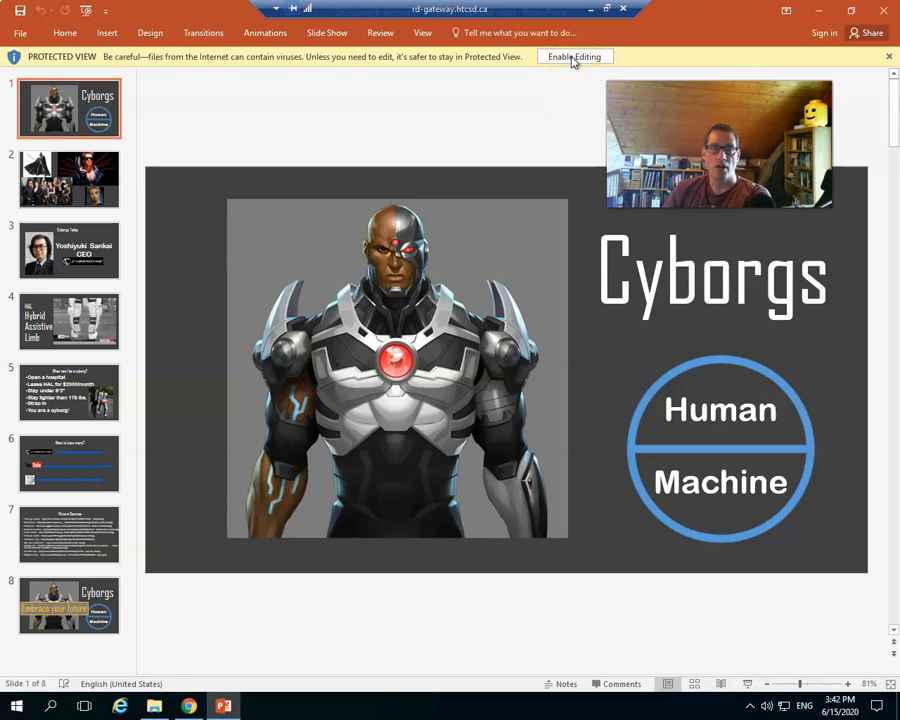
- Run the Cyborgs slide show, play the video on the Hybrid Assistive Limb slide, go through the remaining slides and close PowerPoint
click(86, 12)
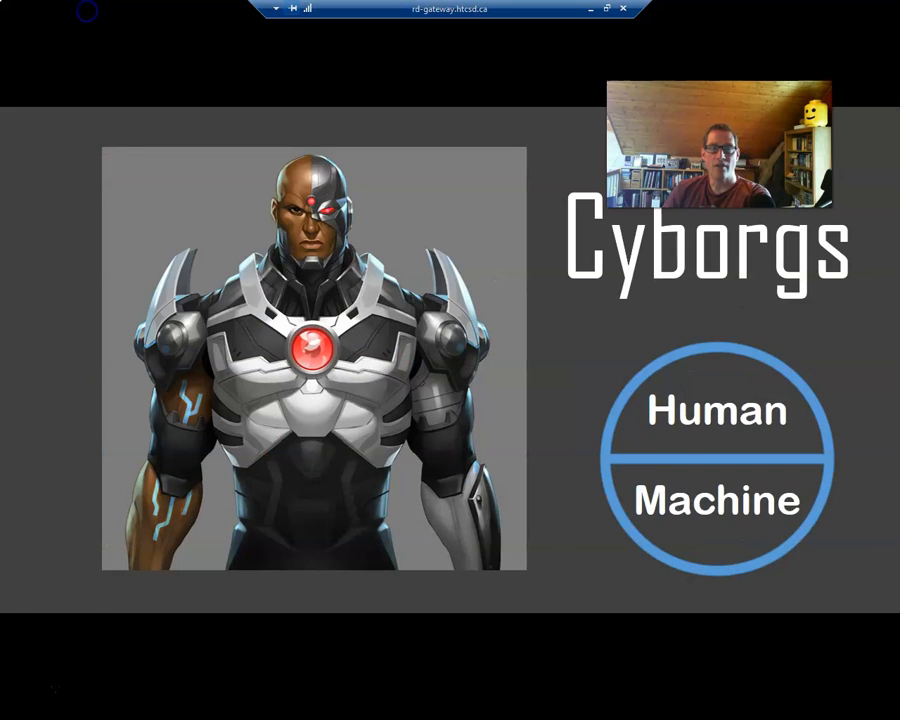
click(337, 366)
click(337, 366)
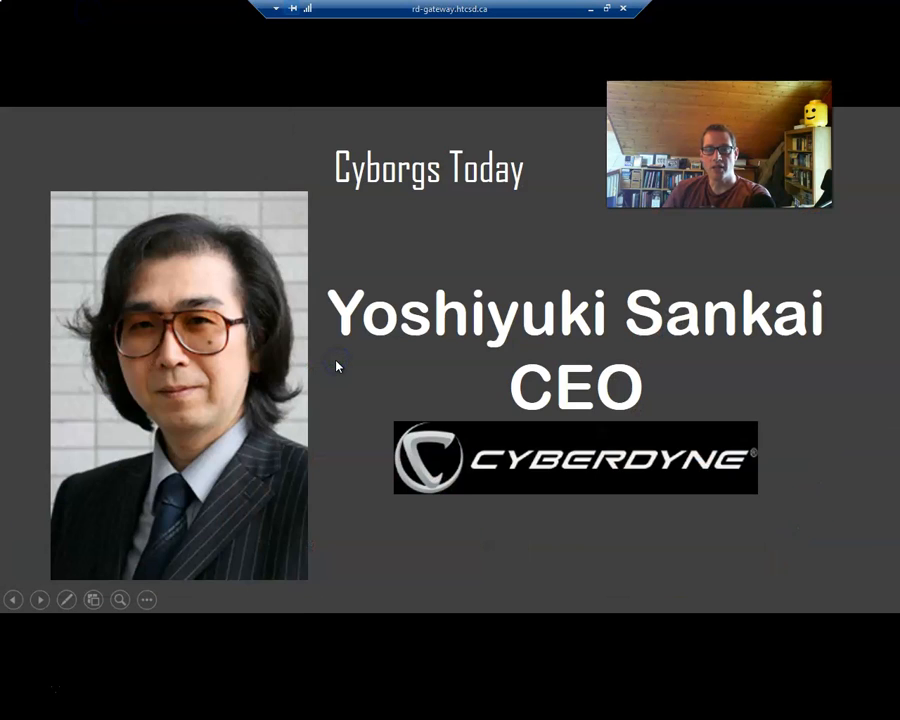
click(337, 366)
click(333, 552)
click(333, 552)
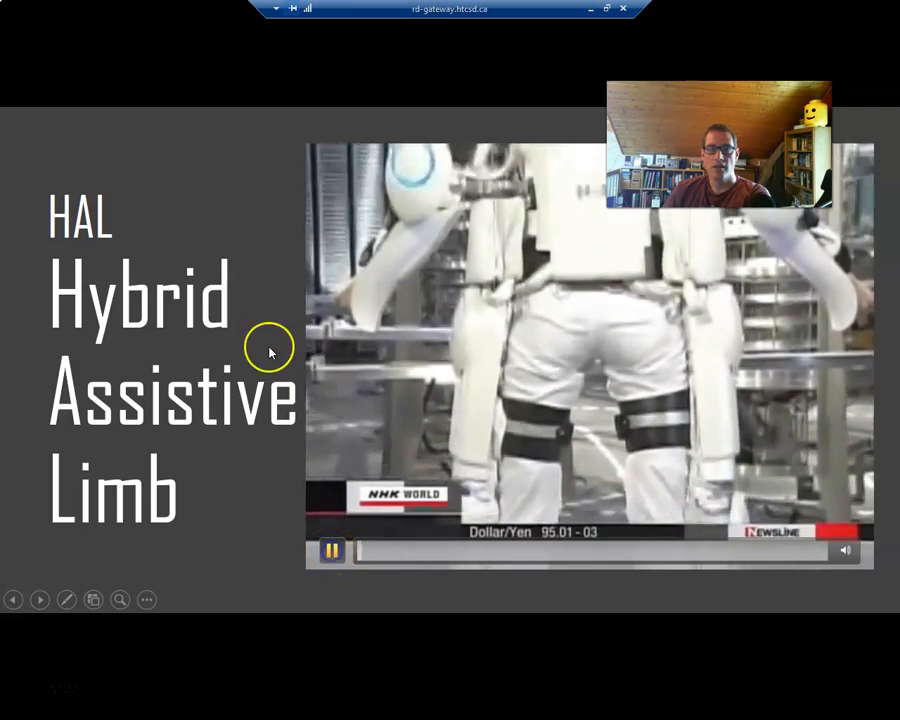
click(367, 82)
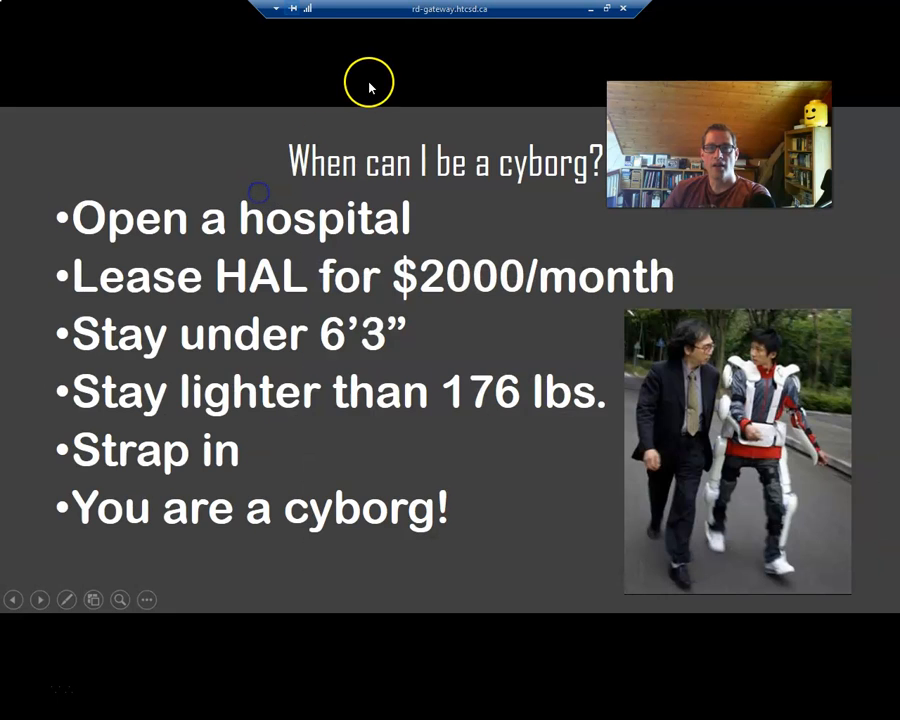
click(369, 88)
click(370, 88)
click(370, 88)
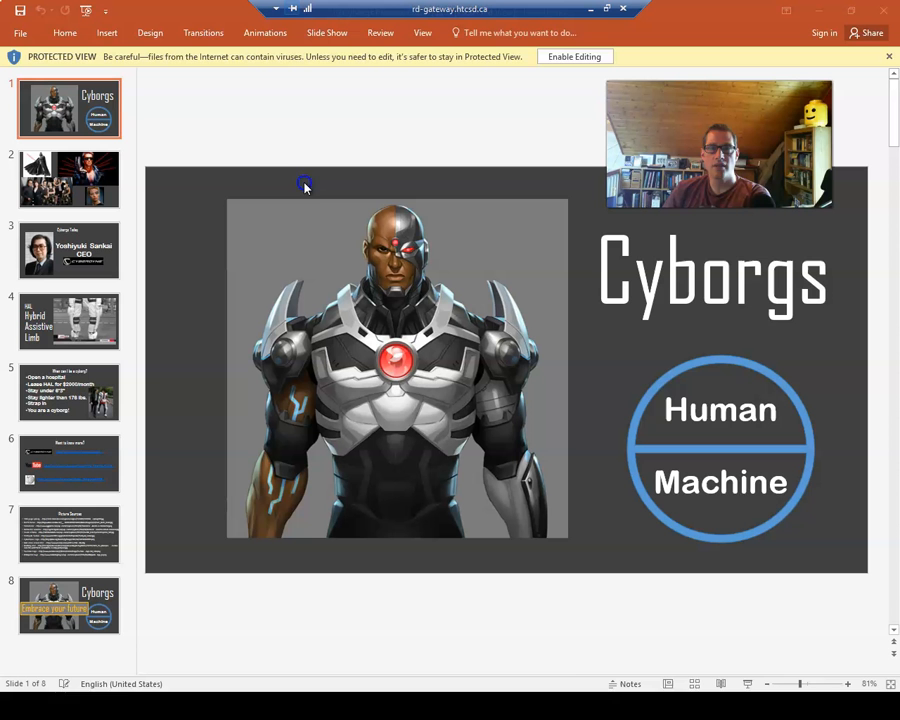
click(888, 11)
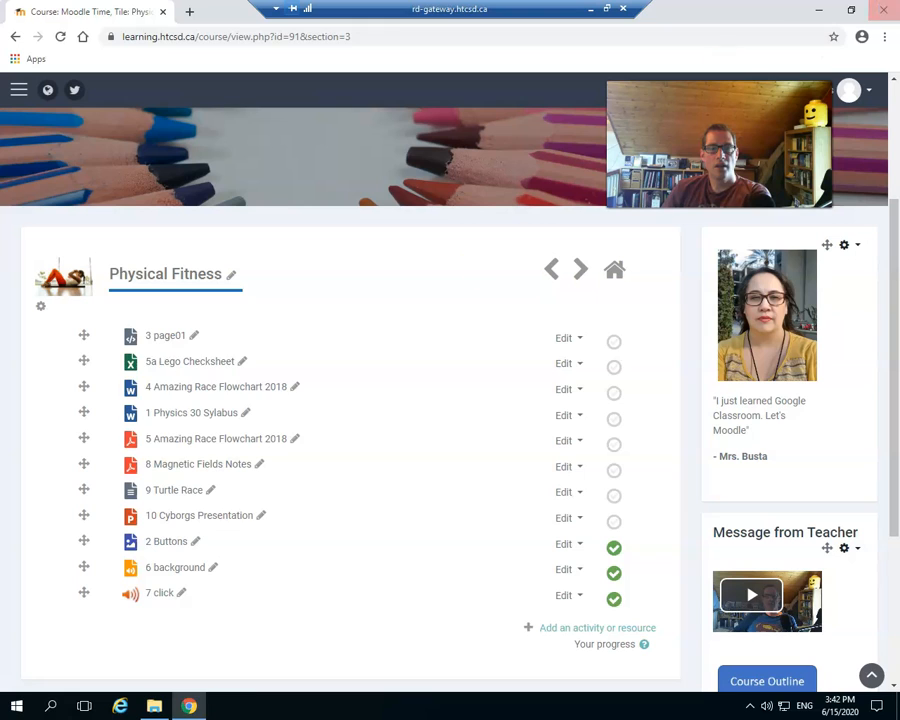
- View the 9 Turtle Race code, return to the Physical Fitness section and open the 8 Magnetic Fields Notes PDF
click(183, 494)
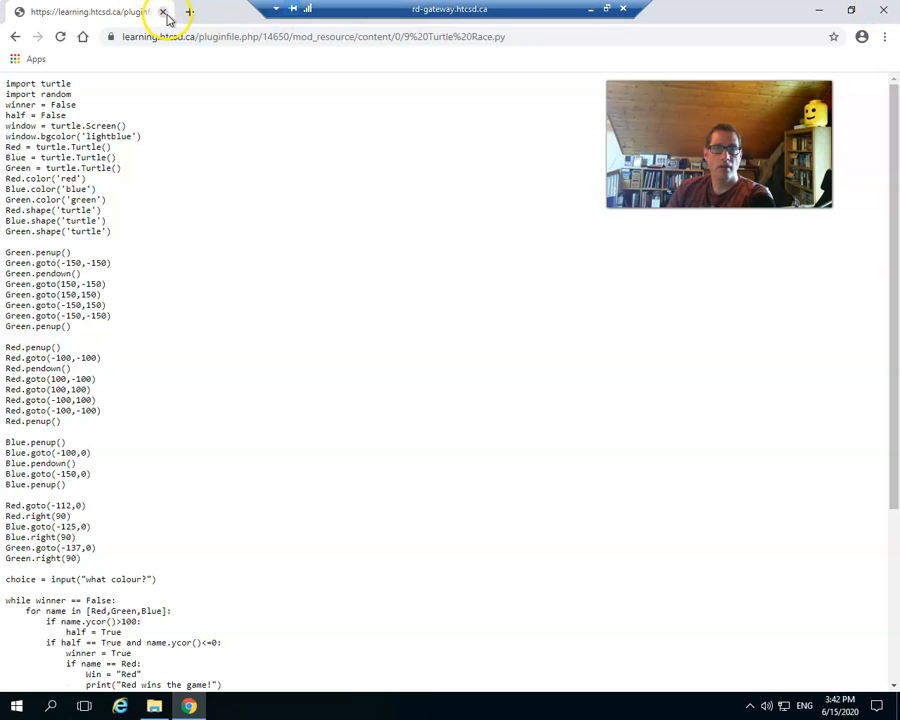
click(16, 40)
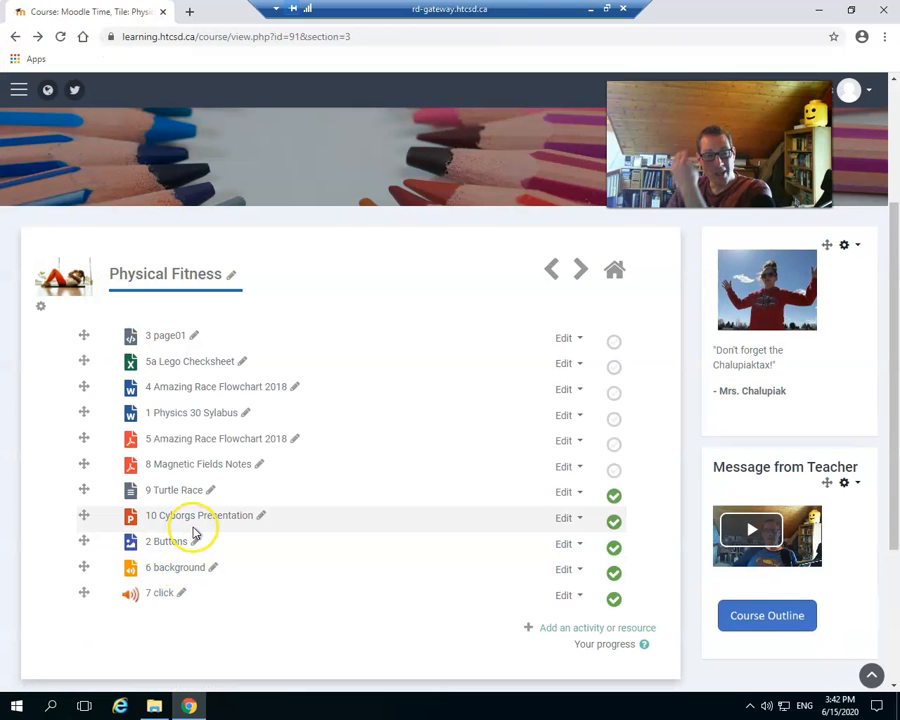
click(205, 466)
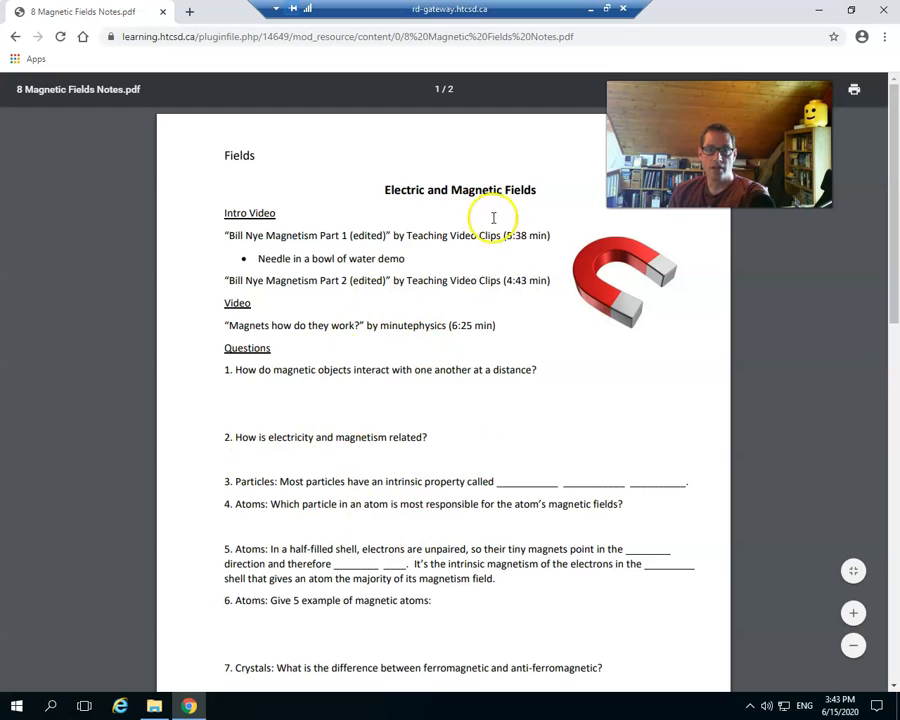
- Return to the Physical Fitness section and download the 4 Amazing Race Flowchart 2018 and 5a Lego Checksheet files
click(17, 40)
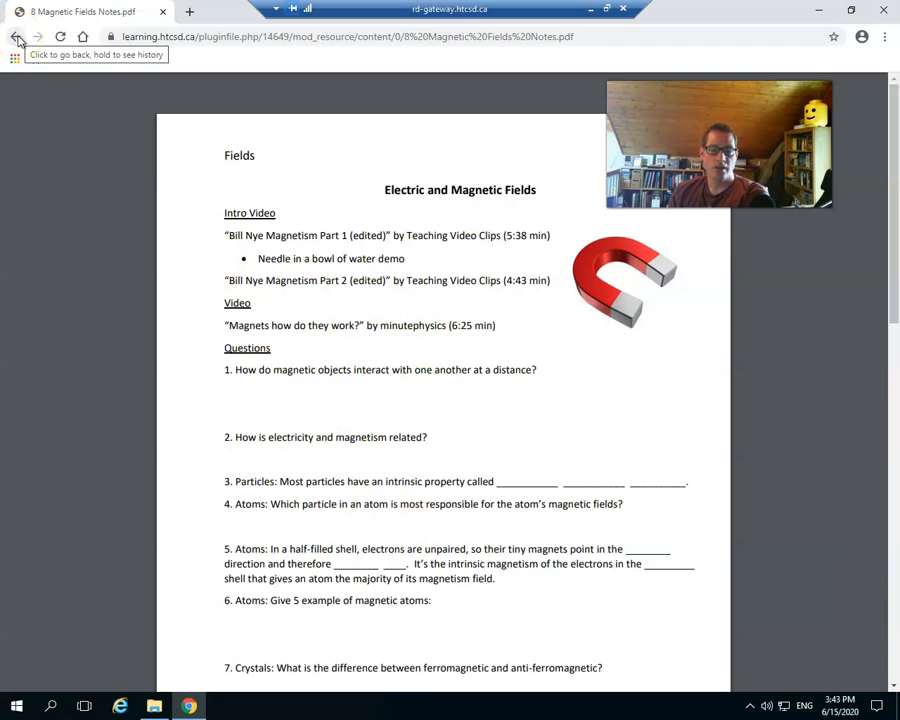
click(16, 42)
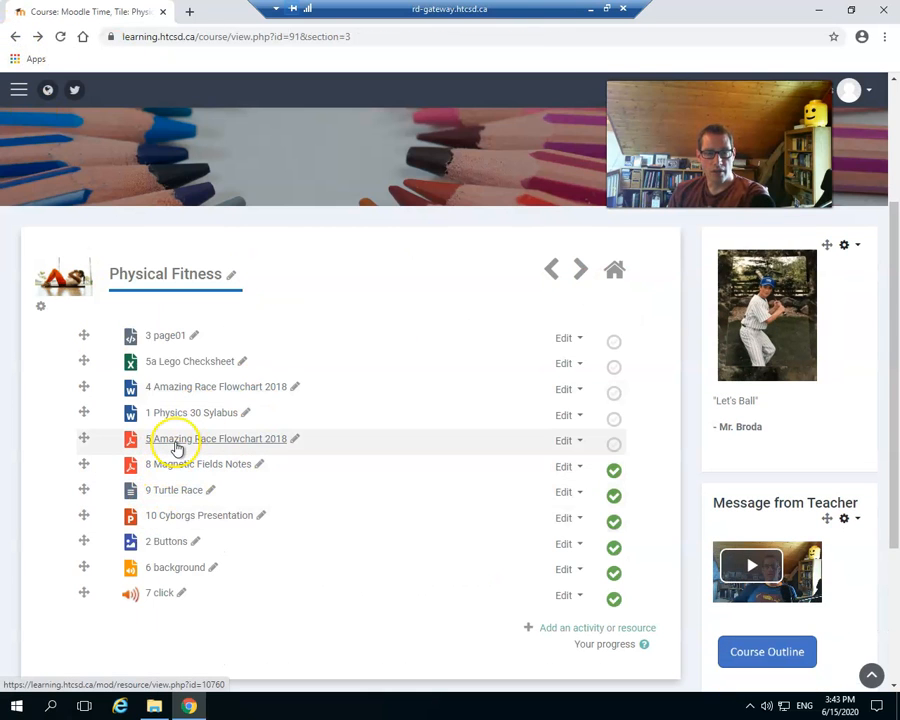
click(196, 396)
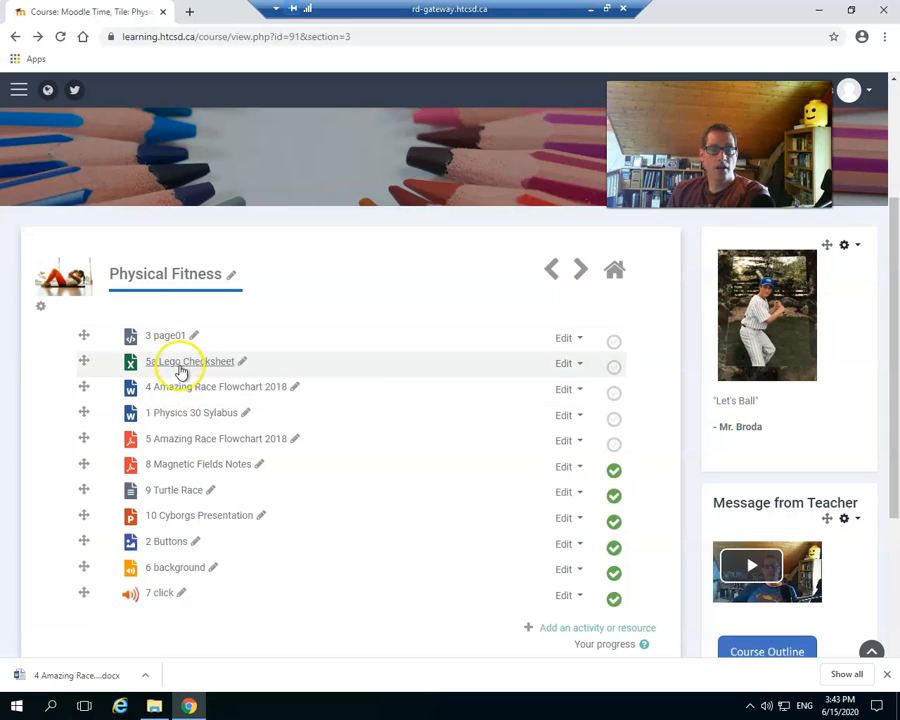
click(181, 366)
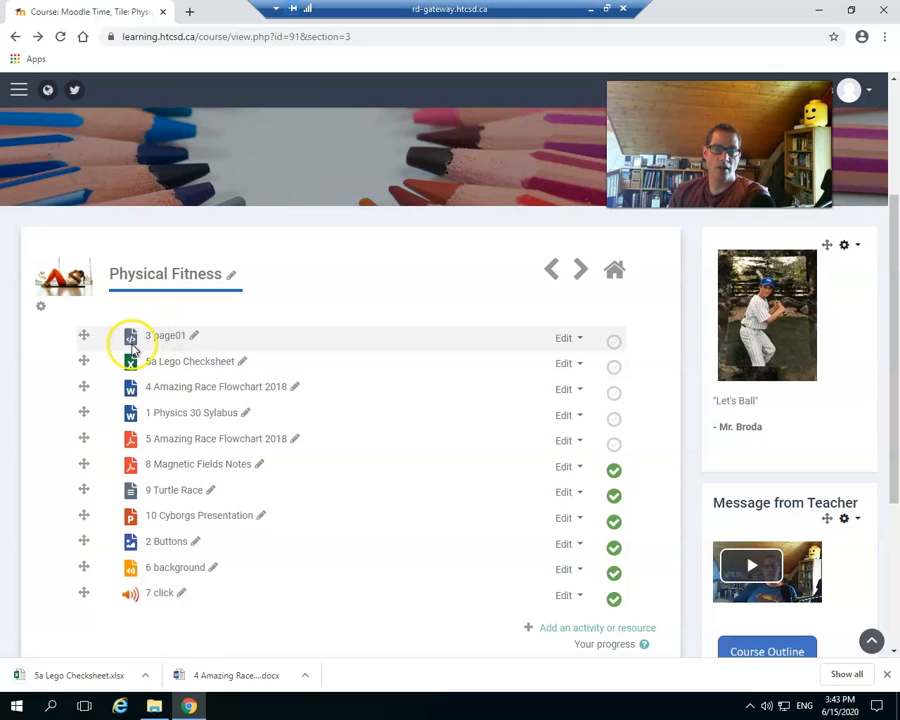
- View the 3 page01 web page resource through to its end and return to the Physical Fitness section
click(156, 338)
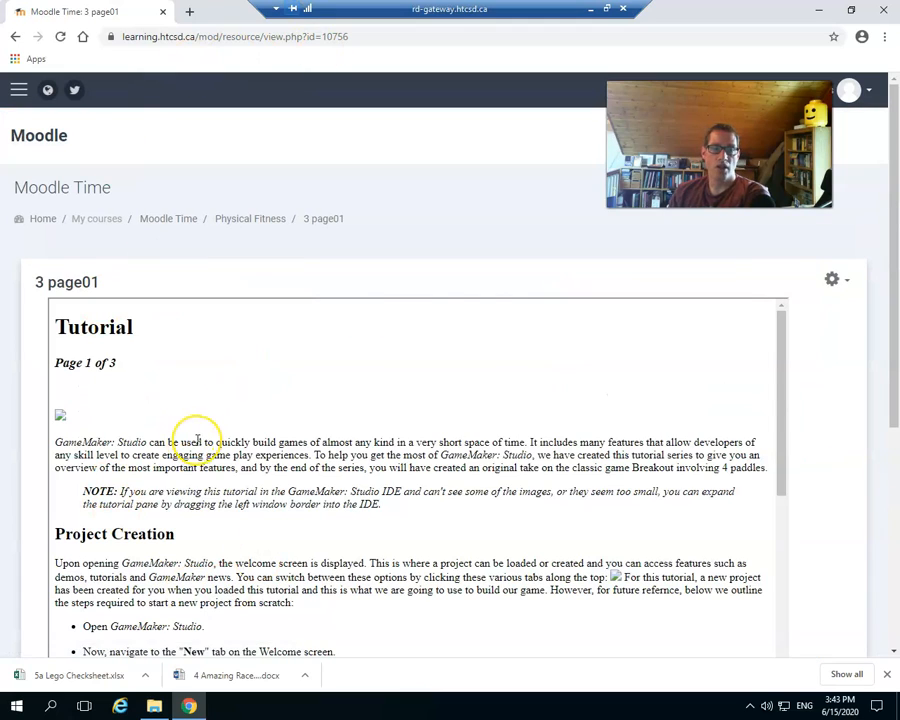
scroll(197, 440, down, 10)
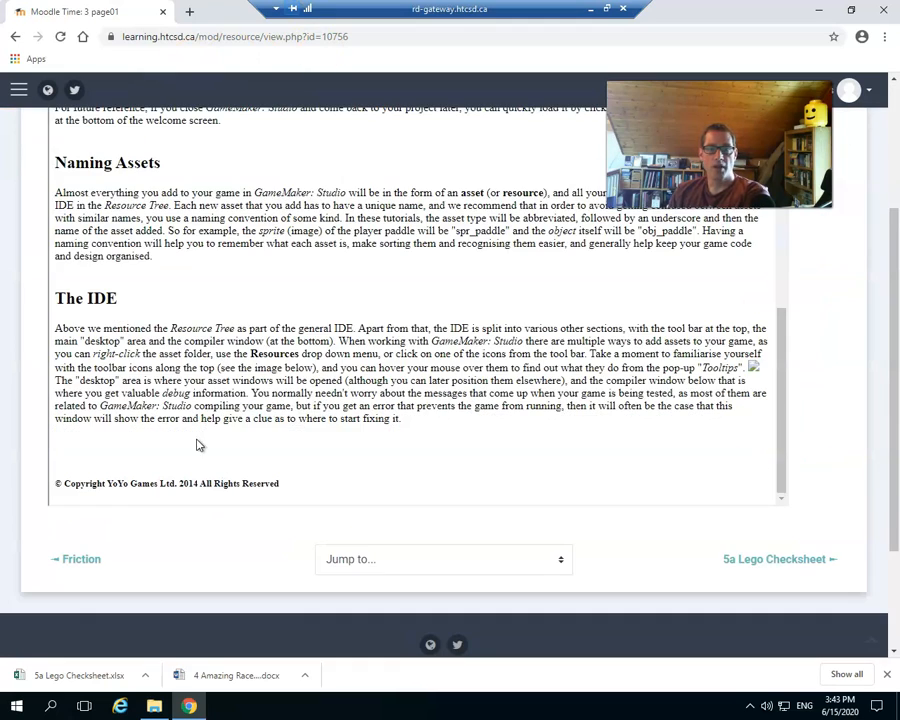
scroll(197, 445, up, 5)
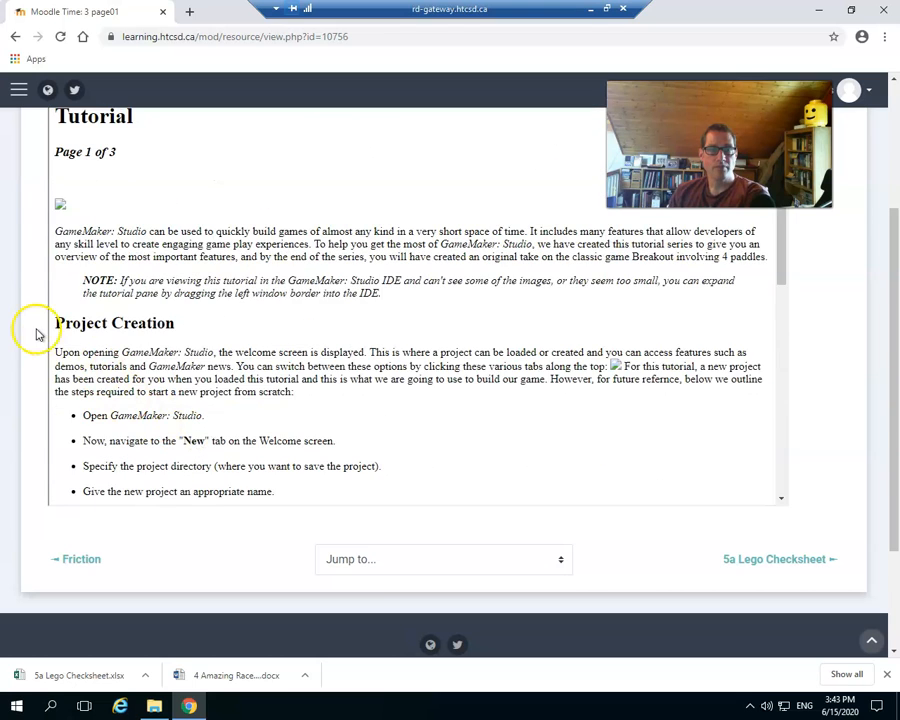
scroll(34, 330, up, 3)
click(15, 36)
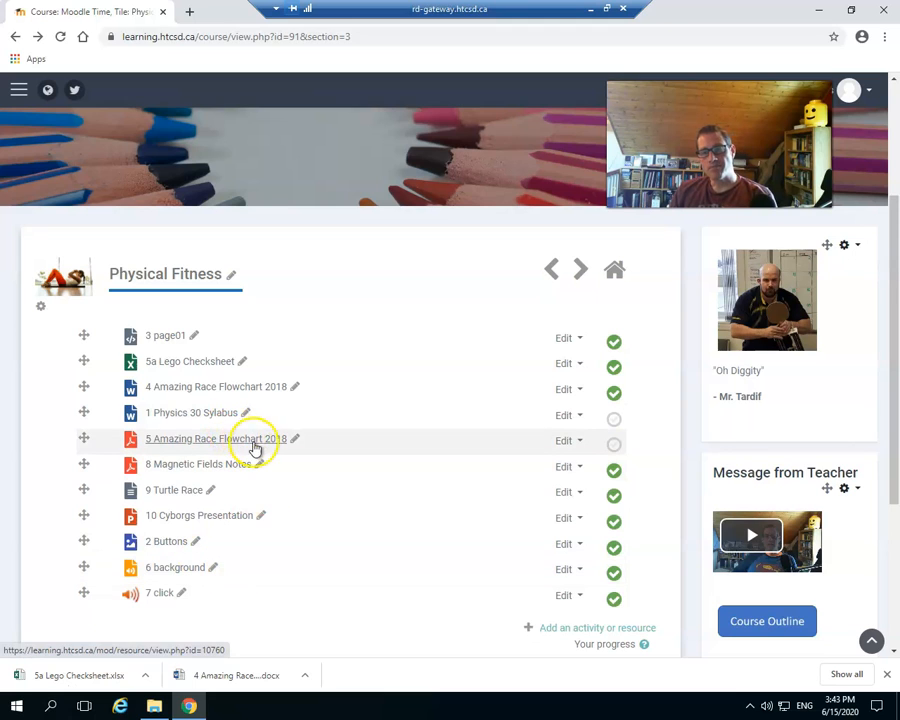
- Delete the 1 Physics 30 Sylabus resource from the Physical Fitness section
click(580, 418)
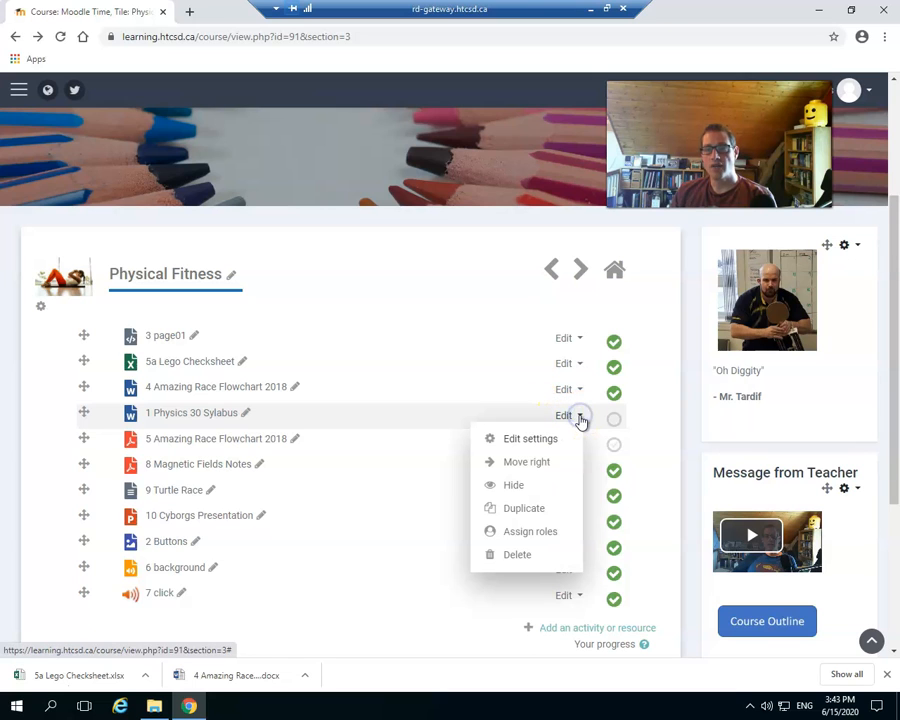
click(522, 558)
click(381, 429)
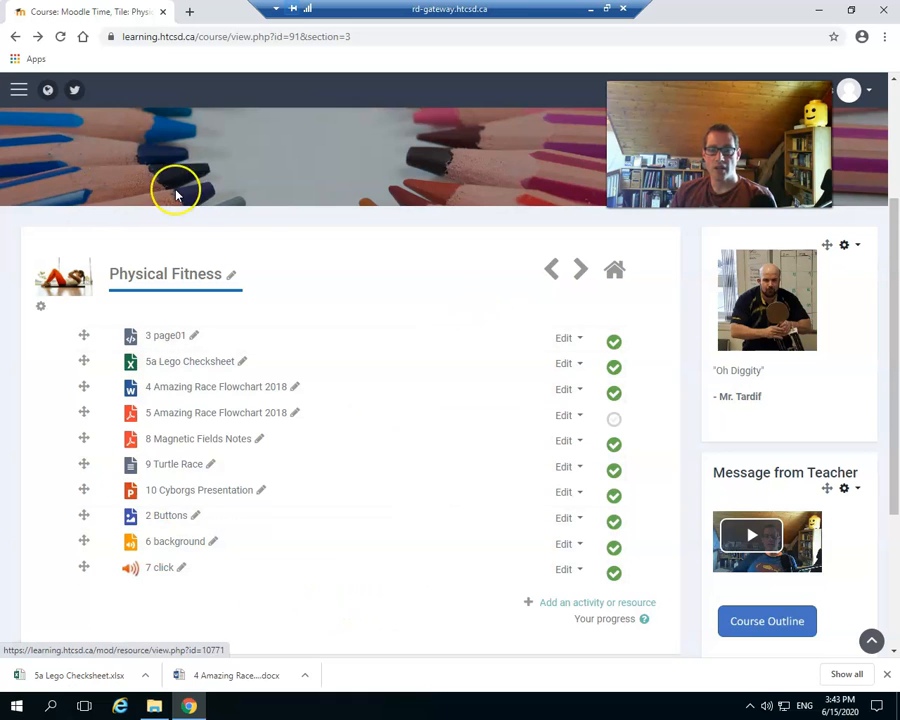
scroll(300, 503, down, 1)
scroll(305, 505, up, 4)
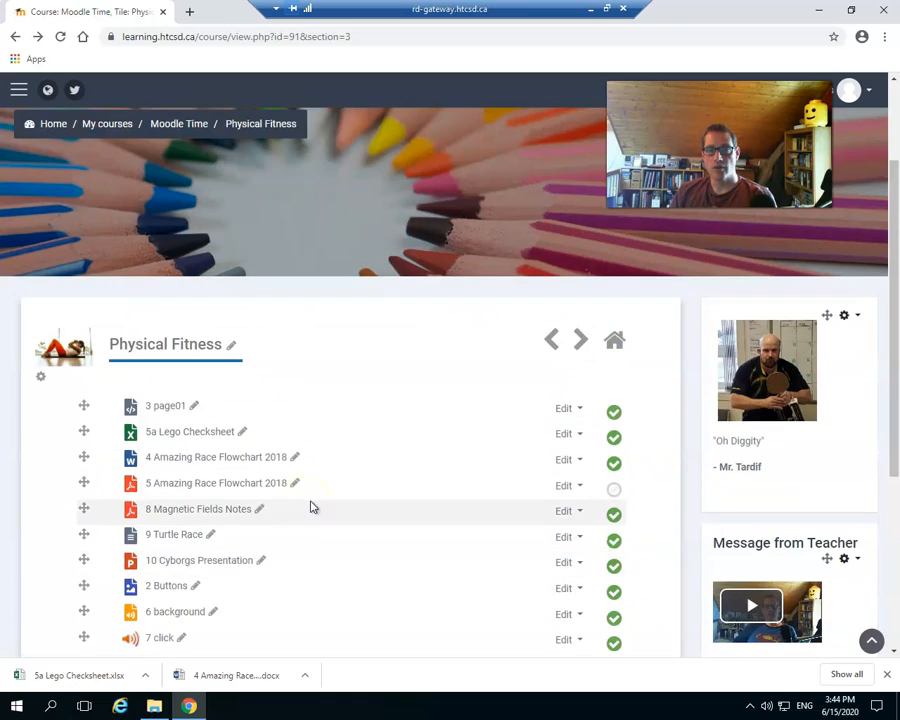